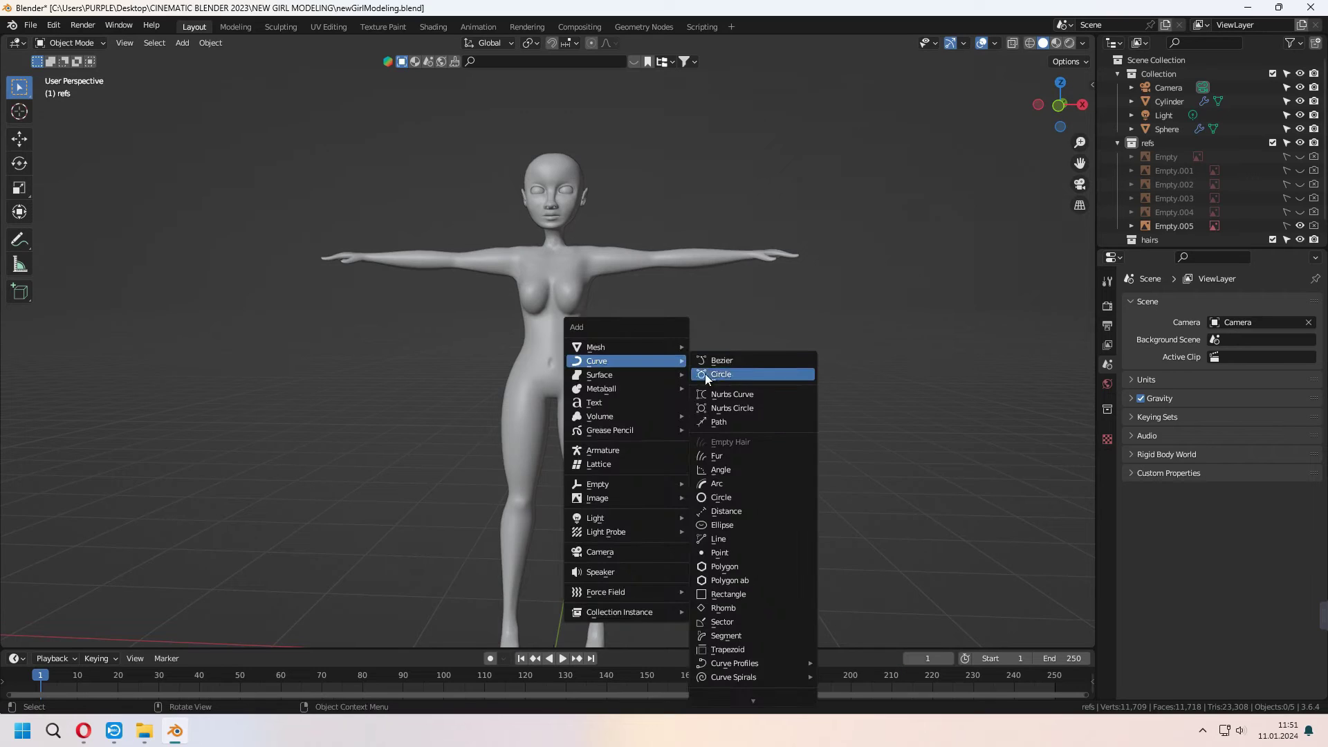
- Add a NURBS path, raise it along Z to head height and scale it down
{"action": "left_click", "coordinate": [720, 423]}
{"action": "key", "text": "g"}
{"action": "key", "text": "z"}
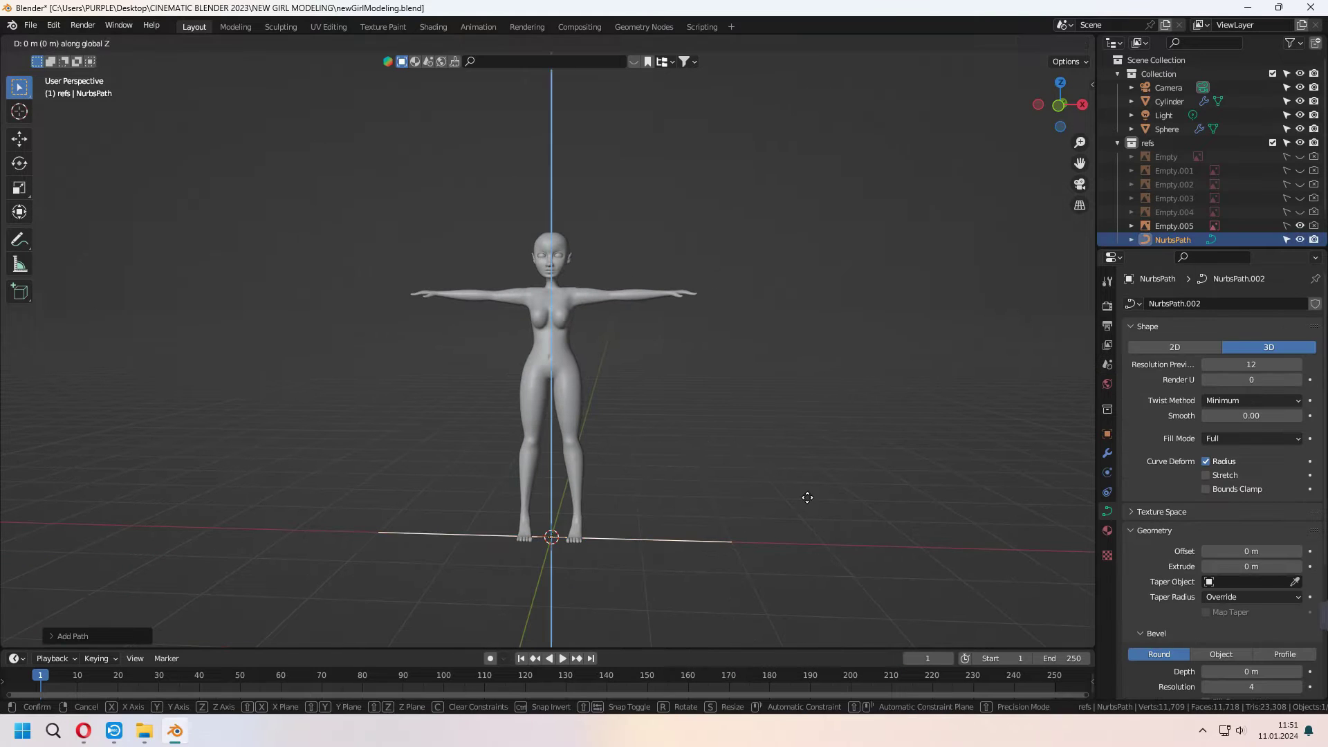
{"action": "left_click", "coordinate": [795, 184]}
{"action": "key", "text": "s"}
{"action": "left_click", "coordinate": [668, 213]}
{"action": "key", "text": "KP_1"}
{"action": "scroll", "coordinate": [777, 353], "scroll_direction": "up", "scroll_amount": 4}
{"action": "scroll", "coordinate": [717, 376], "scroll_direction": "up", "scroll_amount": 1}
{"action": "scroll", "coordinate": [759, 330], "scroll_direction": "down", "scroll_amount": 1}
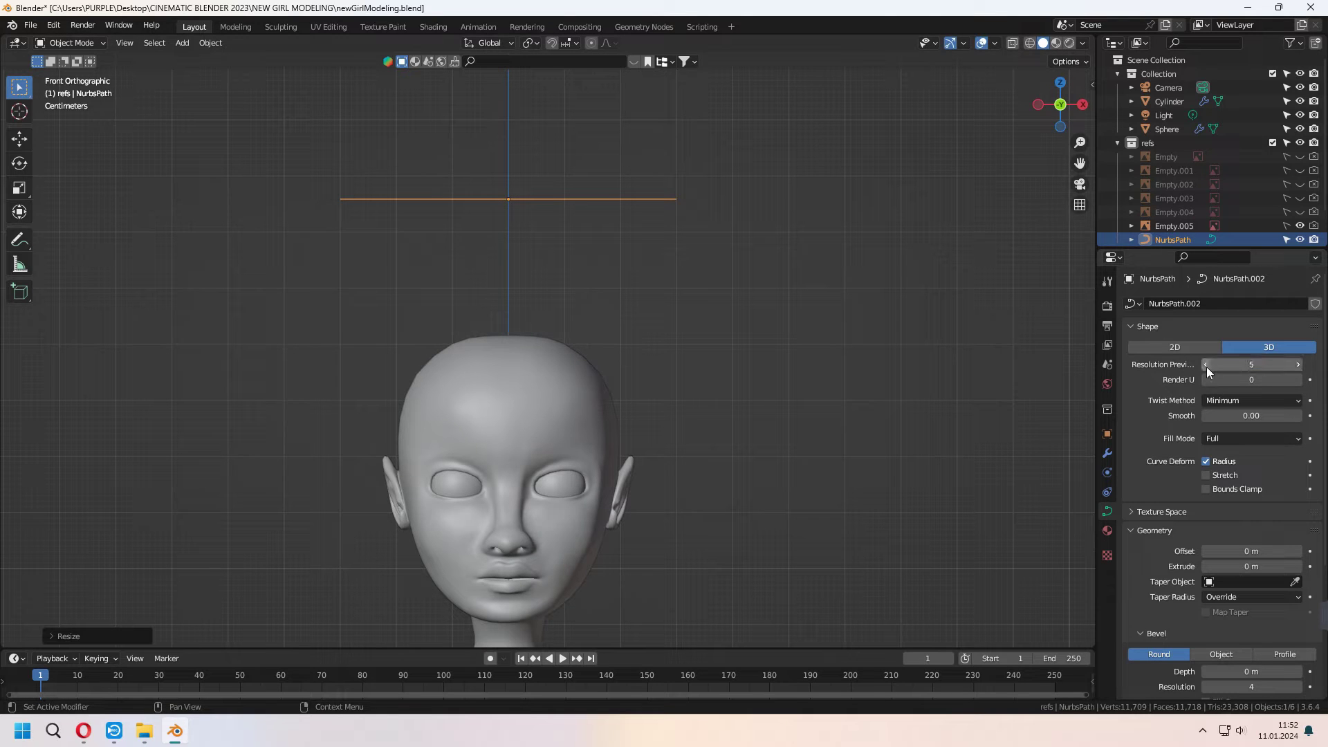
- Rotate the path on Z and place it beside the head at ear height
{"action": "key", "text": "g"}
{"action": "left_click", "coordinate": [980, 608]}
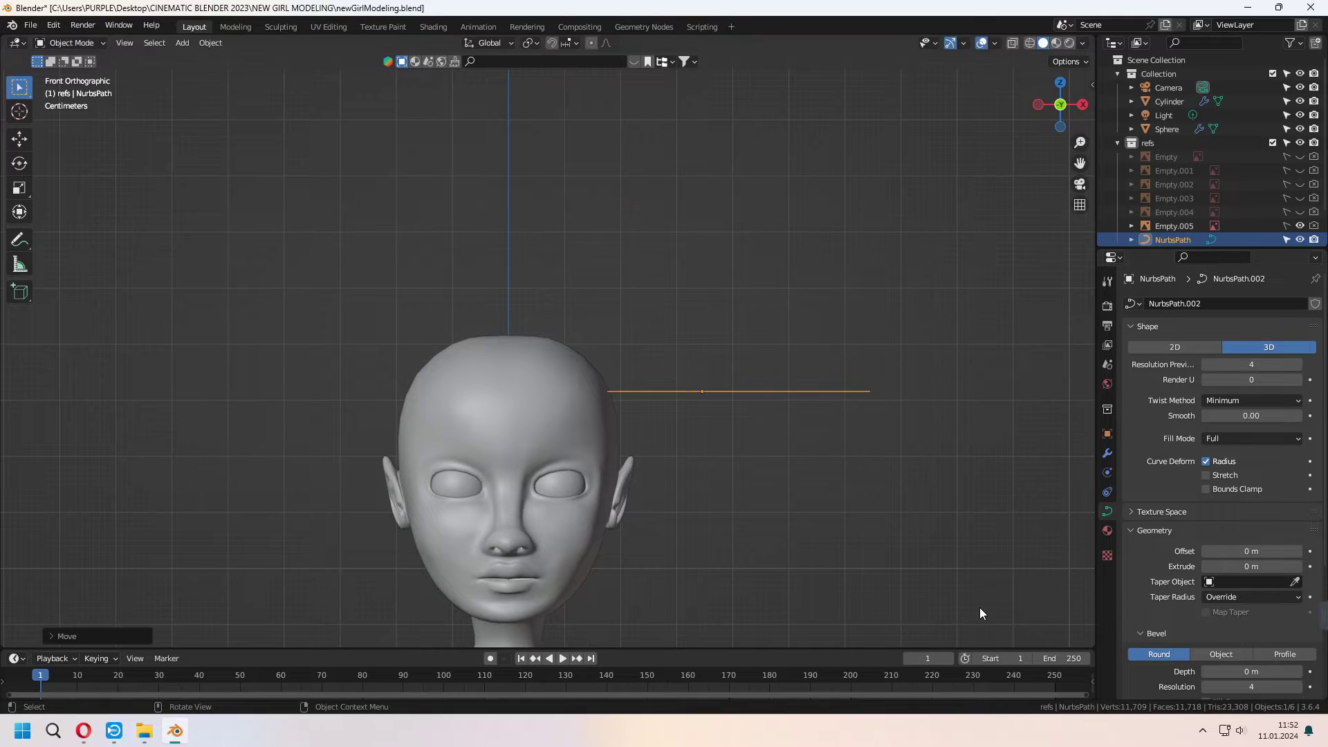
{"action": "key", "text": "KP_6"}
{"action": "key", "text": "KP_6"}
{"action": "key", "text": "KP_6"}
{"action": "middle_click_drag", "start_coordinate": [981, 613], "coordinate": [798, 549]}
{"action": "key", "text": "r"}
{"action": "key", "text": "z"}
{"action": "left_click", "coordinate": [818, 548]}
{"action": "key", "text": "KP_3"}
{"action": "key", "text": "g"}
{"action": "left_click", "coordinate": [1015, 530]}
{"action": "scroll", "coordinate": [787, 552], "scroll_direction": "up", "scroll_amount": 3}
- Shorten the path, pull its front end down to the temple and adjust the middle point
{"action": "key", "text": "g"}
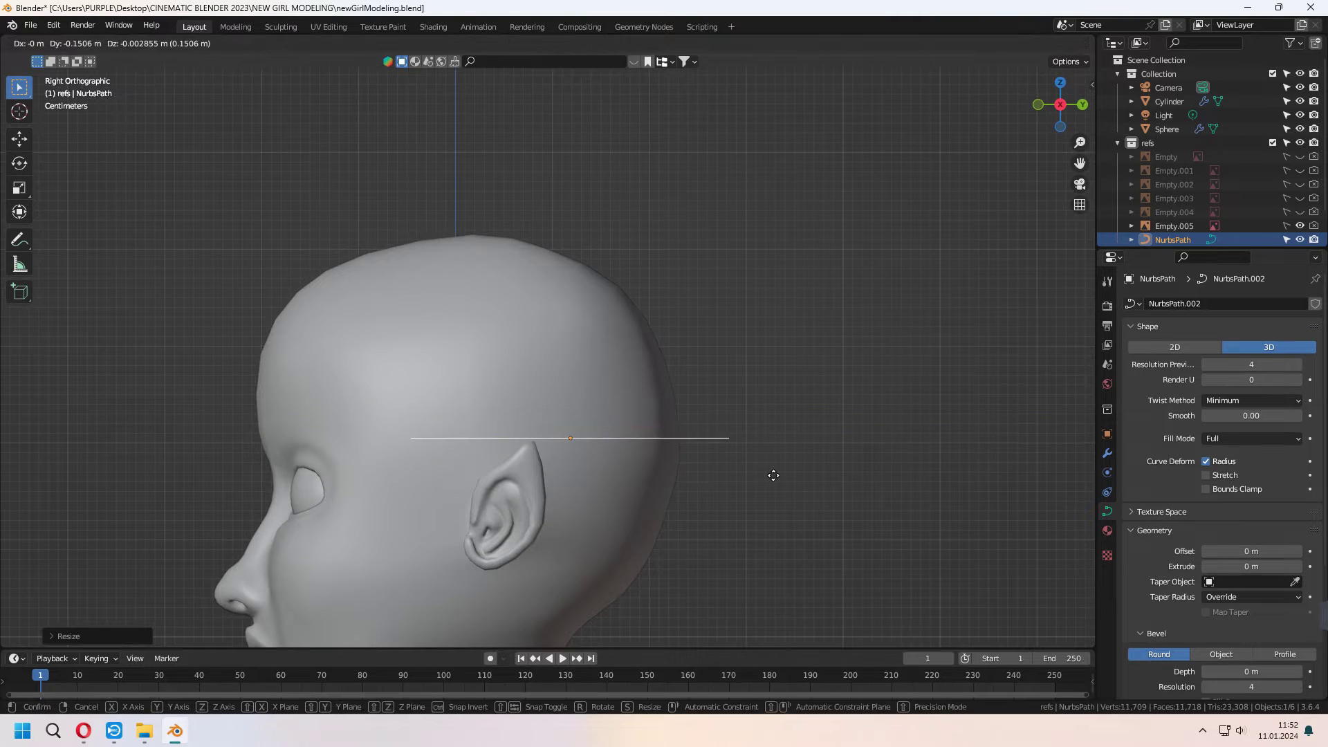
{"action": "left_click", "coordinate": [719, 478]}
{"action": "scroll", "coordinate": [719, 479], "scroll_direction": "up", "scroll_amount": 2}
{"action": "key", "text": "Tab"}
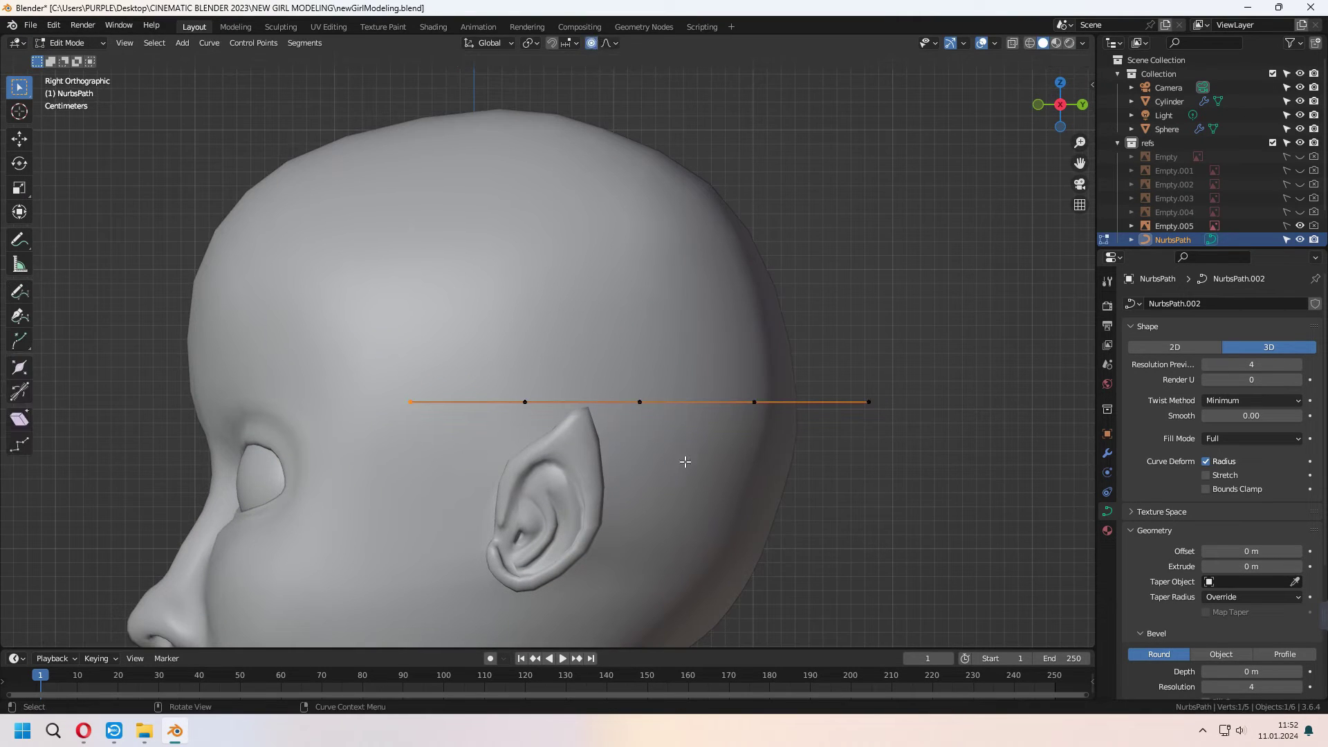
{"action": "key", "text": "g"}
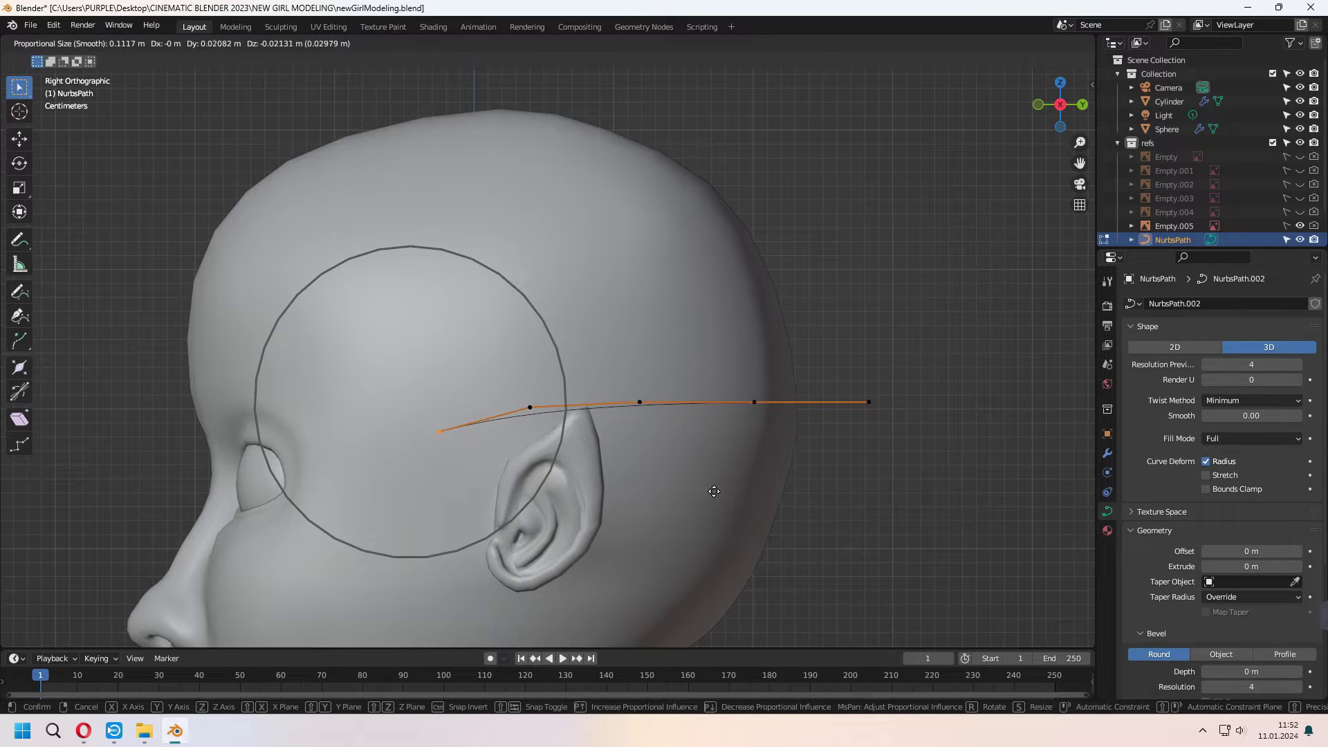
{"action": "left_click", "coordinate": [714, 490]}
{"action": "left_click", "coordinate": [639, 391]}
{"action": "key", "text": "g"}
{"action": "left_click", "coordinate": [676, 433]}
- Lift the back end of the curve and shift the curve along X against the head
{"action": "left_click_drag", "start_coordinate": [715, 383], "coordinate": [812, 438]}
{"action": "key", "text": "g"}
{"action": "left_click", "coordinate": [795, 285]}
{"action": "mouse_move", "coordinate": [795, 285]}
{"action": "middle_mouse_down"}
{"action": "mouse_move", "coordinate": [765, 422]}
{"action": "mouse_move", "coordinate": [885, 448]}
{"action": "middle_mouse_up"}
{"action": "key", "text": "Tab"}
{"action": "key", "text": "g"}
{"action": "key", "text": "x"}
{"action": "left_click", "coordinate": [747, 475]}
{"action": "mouse_move", "coordinate": [747, 475]}
{"action": "middle_mouse_down"}
{"action": "mouse_move", "coordinate": [608, 473]}
{"action": "mouse_move", "coordinate": [465, 495]}
{"action": "middle_mouse_up"}
- Offset a selected control point sideways along the X axis
{"action": "key", "text": "Tab"}
{"action": "key", "text": "b"}
{"action": "key", "text": "g"}
{"action": "key", "text": "x"}
{"action": "key", "text": "Escape"}
{"action": "key", "text": "g"}
{"action": "key", "text": "y"}
{"action": "key", "text": "x"}
{"action": "left_click", "coordinate": [641, 569]}
- Pull the upper back control points closer in toward the head
{"action": "middle_click_drag", "start_coordinate": [641, 569], "coordinate": [688, 439], "text": "alt"}
{"action": "left_click_drag", "start_coordinate": [648, 176], "coordinate": [756, 241]}
{"action": "key", "text": "g"}
{"action": "left_click", "coordinate": [596, 245]}
{"action": "key", "text": "g"}
{"action": "left_click", "coordinate": [644, 274]}
{"action": "left_click_drag", "start_coordinate": [644, 275], "coordinate": [626, 276]}
{"action": "left_click_drag", "start_coordinate": [726, 554], "coordinate": [676, 605]}
{"action": "scroll", "coordinate": [676, 605], "scroll_direction": "down", "scroll_amount": 5}
{"action": "mouse_move", "coordinate": [676, 605]}
{"action": "middle_mouse_down"}
{"action": "mouse_move", "coordinate": [602, 451]}
{"action": "mouse_move", "coordinate": [634, 469]}
{"action": "mouse_move", "coordinate": [741, 335]}
{"action": "middle_mouse_up"}
- Stretch a curve point and raise the back end so it curls up behind the head
{"action": "key", "text": "g"}
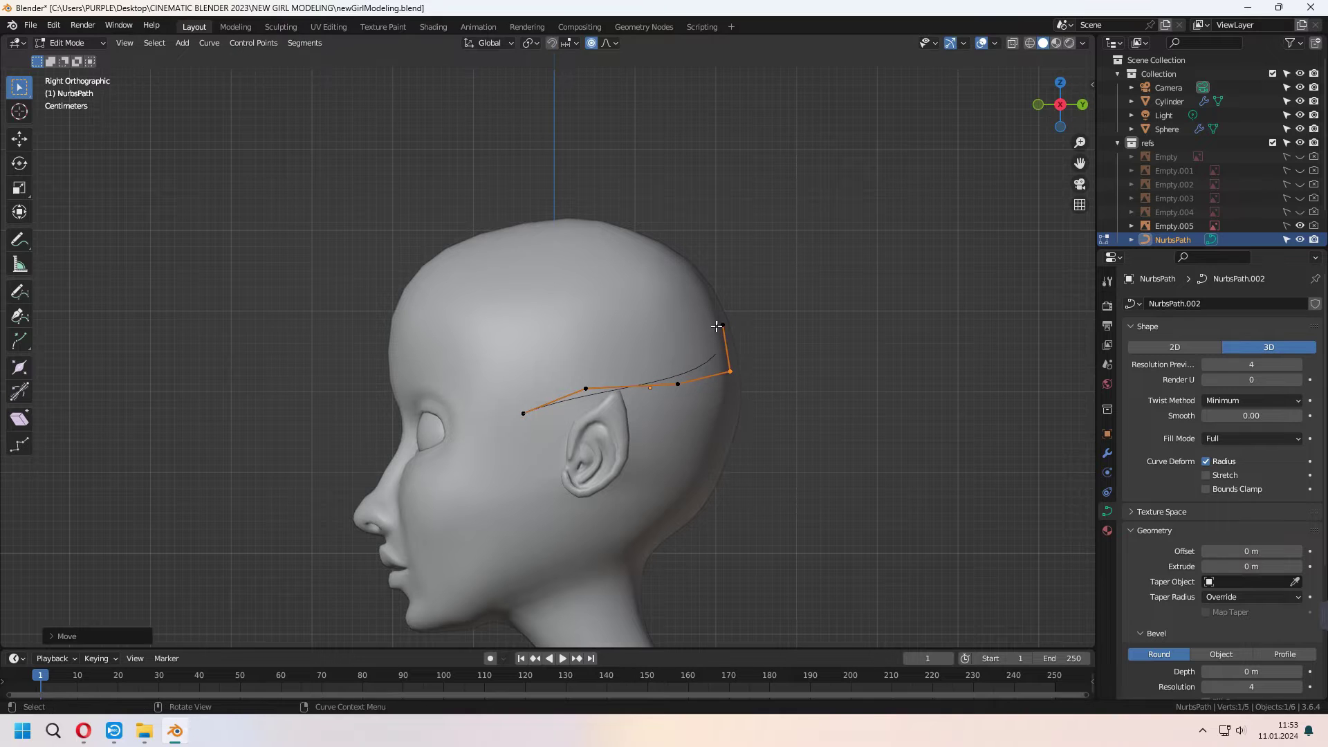
{"action": "left_click", "coordinate": [745, 381]}
{"action": "key", "text": "g"}
{"action": "left_click", "coordinate": [766, 374]}
{"action": "mouse_move", "coordinate": [767, 374]}
{"action": "middle_mouse_down"}
{"action": "mouse_move", "coordinate": [708, 477]}
{"action": "mouse_move", "coordinate": [604, 492]}
{"action": "mouse_move", "coordinate": [615, 503]}
{"action": "middle_mouse_up"}
{"action": "key", "text": "Tab"}
{"action": "scroll", "coordinate": [601, 507], "scroll_direction": "down", "scroll_amount": 3}
- Add a Mirror modifier to the hair curve with Cylinder as the mirror object
{"action": "left_click", "coordinate": [1107, 453]}
{"action": "left_click", "coordinate": [1218, 304]}
{"action": "left_click", "coordinate": [1079, 433]}
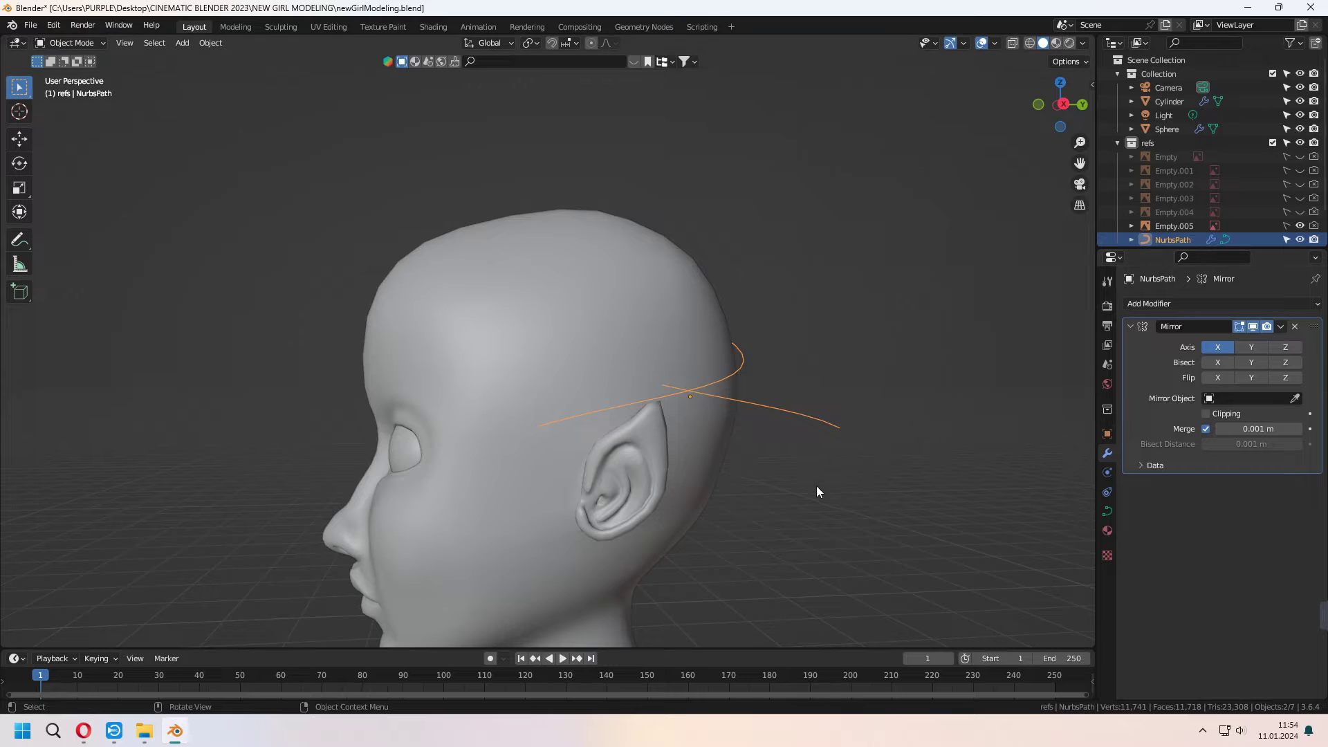
{"action": "middle_click_drag", "start_coordinate": [864, 449], "coordinate": [1003, 457]}
{"action": "left_click", "coordinate": [1296, 399]}
{"action": "left_click", "coordinate": [533, 335]}
{"action": "scroll", "coordinate": [520, 380], "scroll_direction": "down", "scroll_amount": 2}
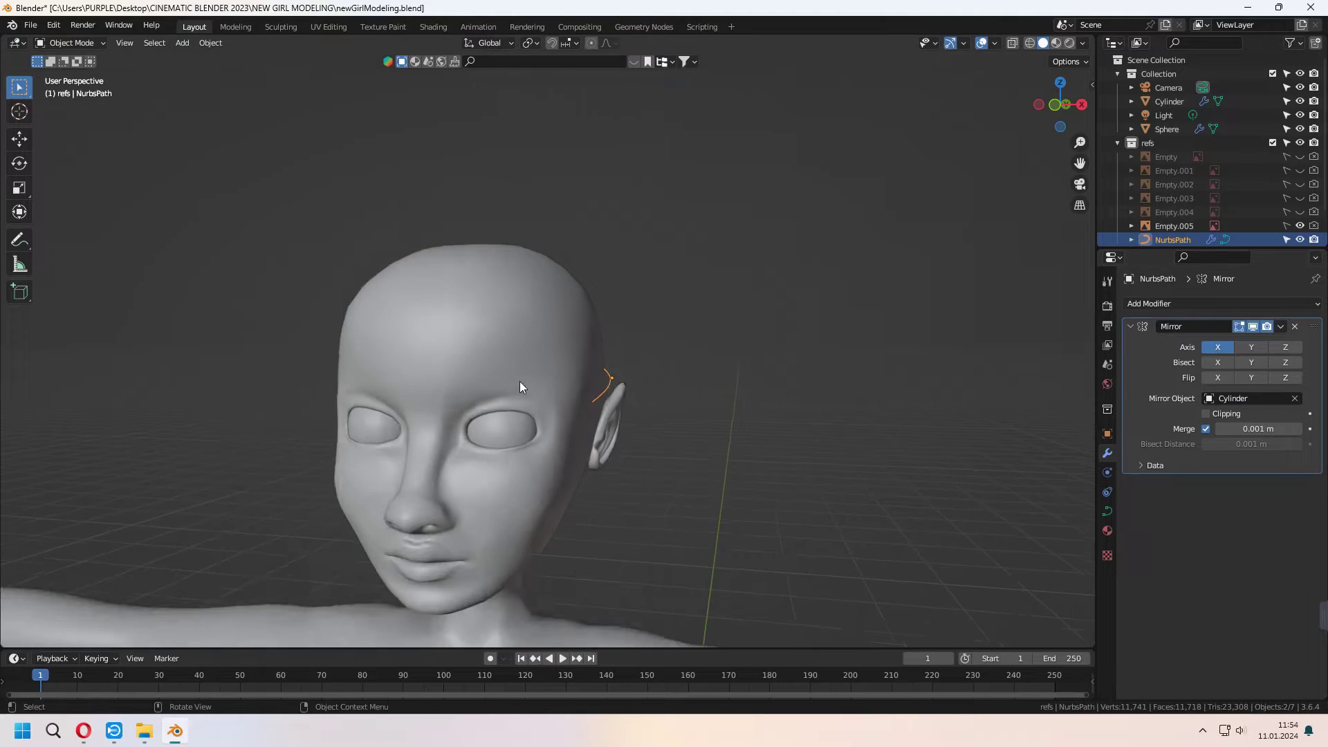
{"action": "mouse_move", "coordinate": [520, 380]}
{"action": "middle_mouse_down"}
{"action": "mouse_move", "coordinate": [632, 443]}
{"action": "mouse_move", "coordinate": [401, 434]}
{"action": "middle_mouse_up"}
- Duplicate the strand above the first and move its top point along Y
{"action": "key", "text": "KP_3"}
{"action": "scroll", "coordinate": [403, 434], "scroll_direction": "up", "scroll_amount": 3}
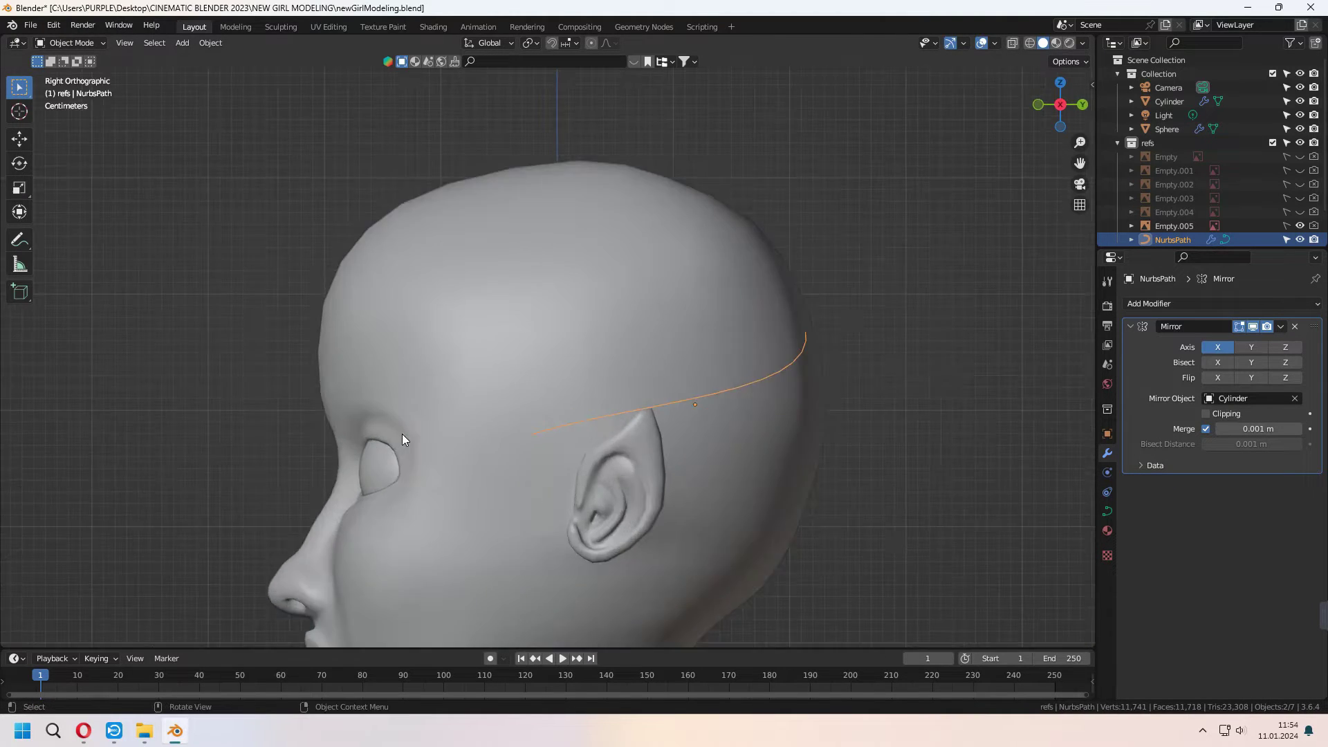
{"action": "scroll", "coordinate": [516, 323], "scroll_direction": "up", "scroll_amount": 2}
{"action": "key", "text": "shift+d"}
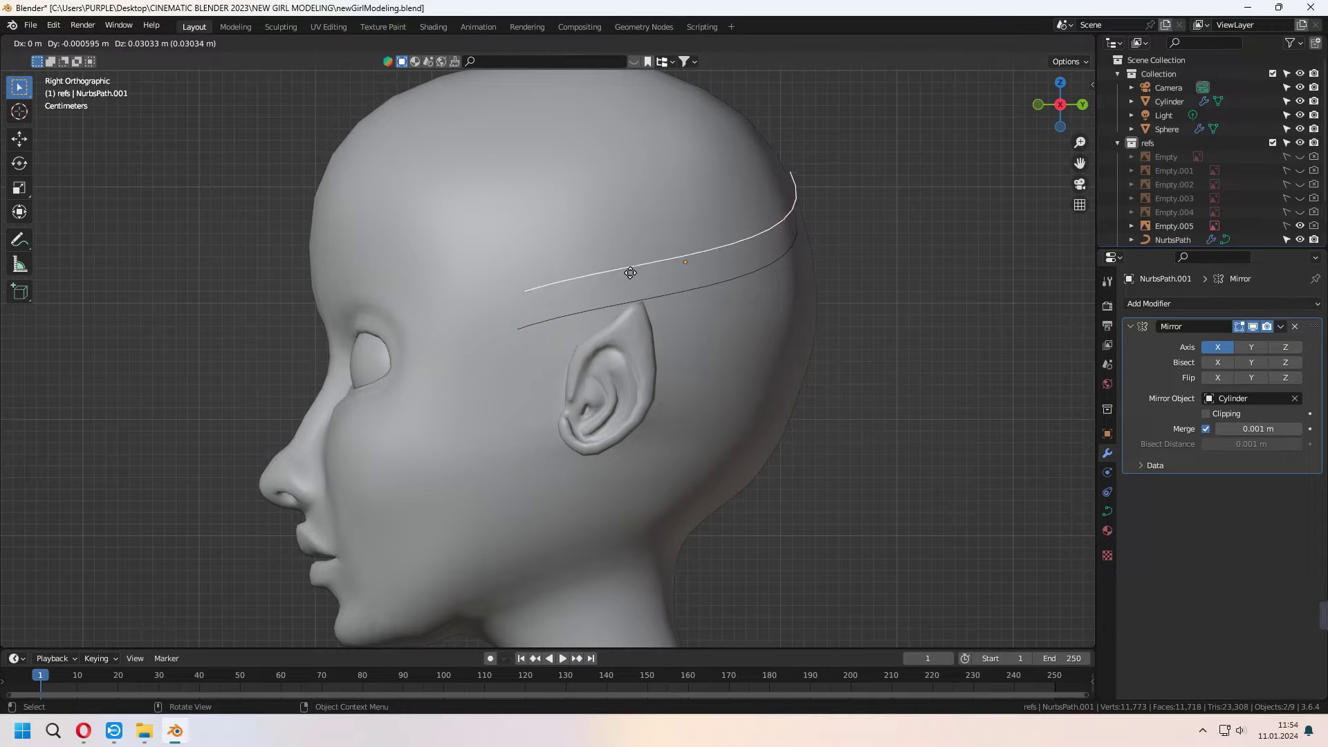
{"action": "left_click", "coordinate": [624, 280]}
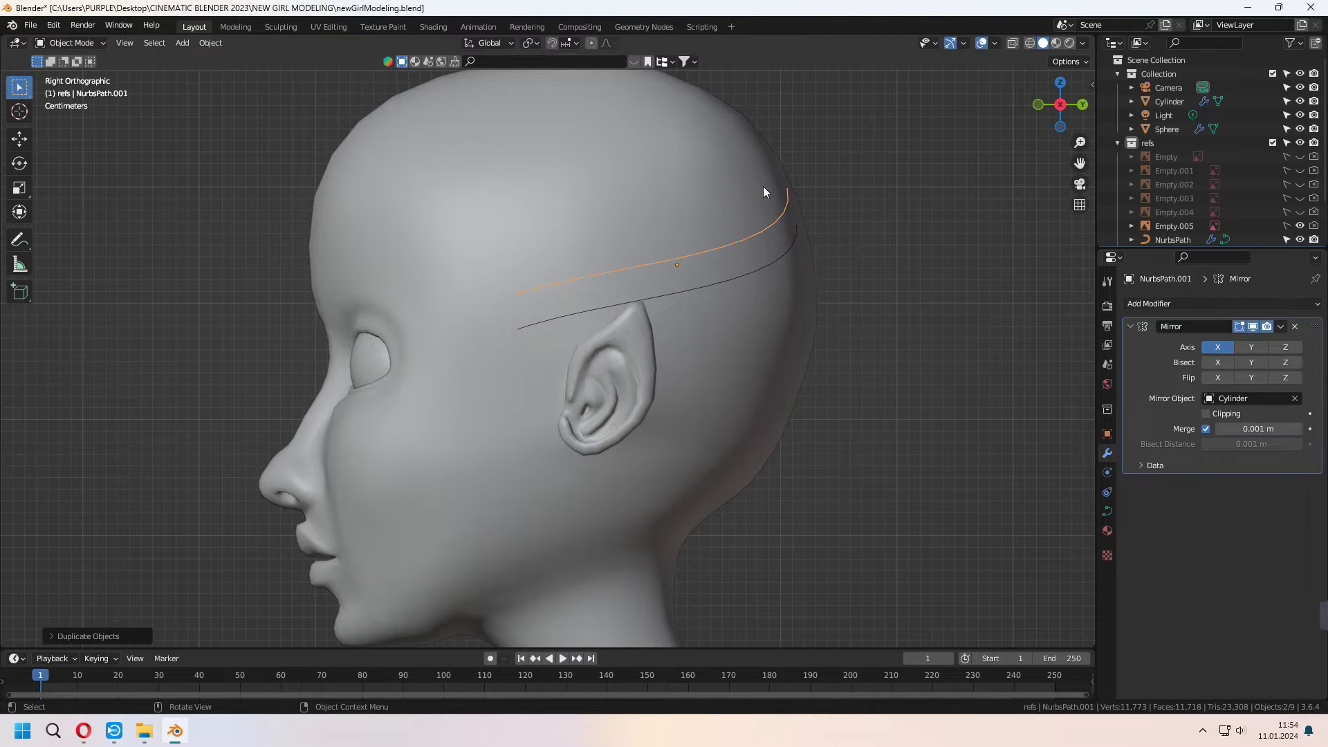
{"action": "key", "text": "Tab"}
{"action": "left_click_drag", "start_coordinate": [764, 155], "coordinate": [826, 211]}
{"action": "key", "text": "g"}
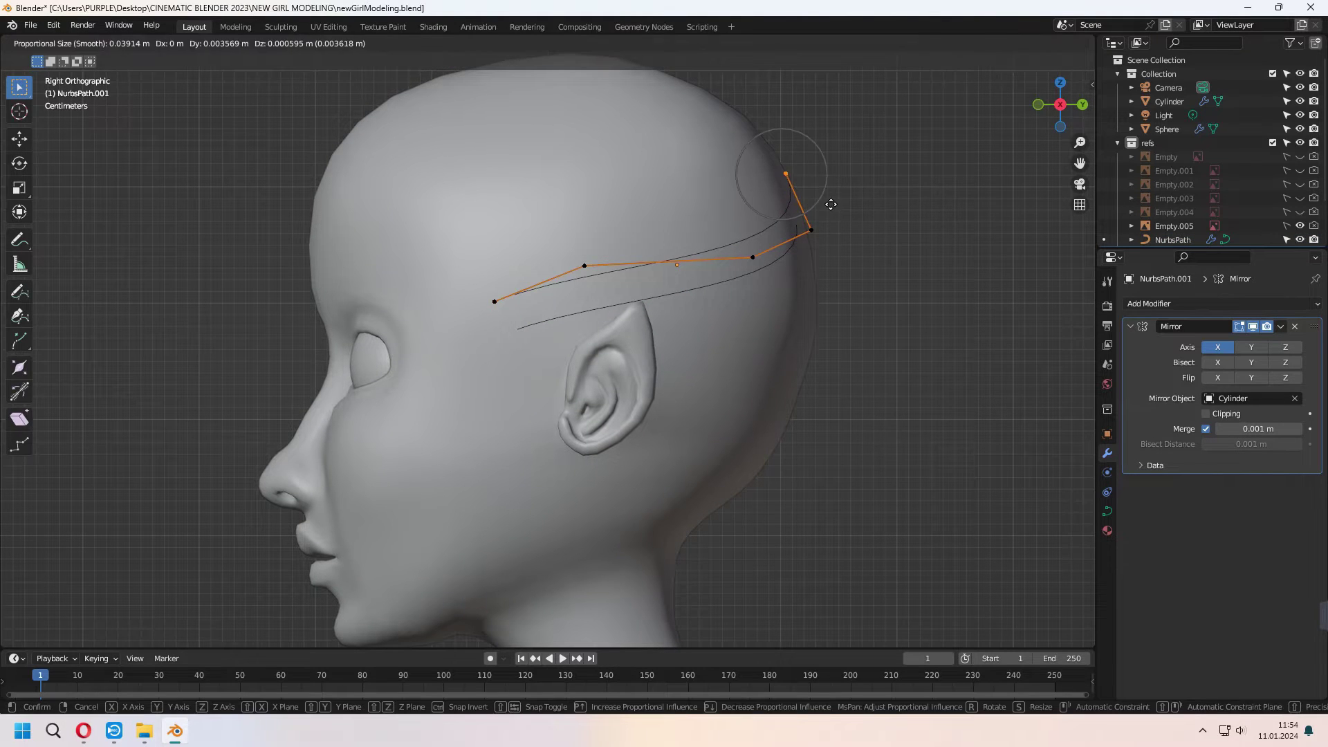
{"action": "key", "text": "y"}
{"action": "middle_click_drag", "start_coordinate": [831, 204], "coordinate": [715, 388]}
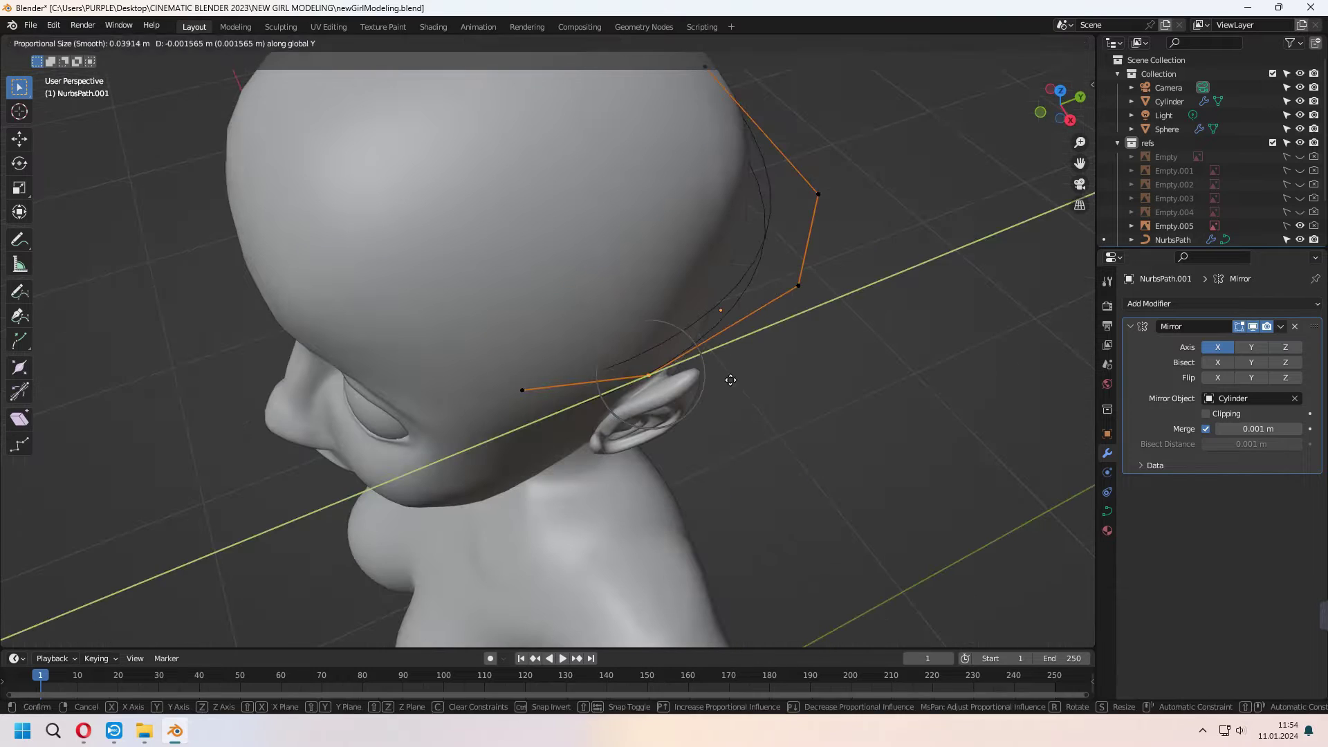
{"action": "left_click", "coordinate": [715, 389]}
- Move the strand's end point along Y to sit behind the head
{"action": "key", "text": "Tab"}
{"action": "middle_click_drag", "start_coordinate": [822, 362], "coordinate": [567, 332]}
{"action": "key", "text": "shift+d"}
{"action": "key", "text": "ctrl+z"}
{"action": "mouse_move", "coordinate": [520, 291]}
{"action": "middle_mouse_down"}
{"action": "mouse_move", "coordinate": [581, 334]}
{"action": "mouse_move", "coordinate": [690, 489]}
{"action": "middle_mouse_up"}
{"action": "key", "text": "Tab"}
{"action": "key", "text": "g"}
{"action": "key", "text": "y"}
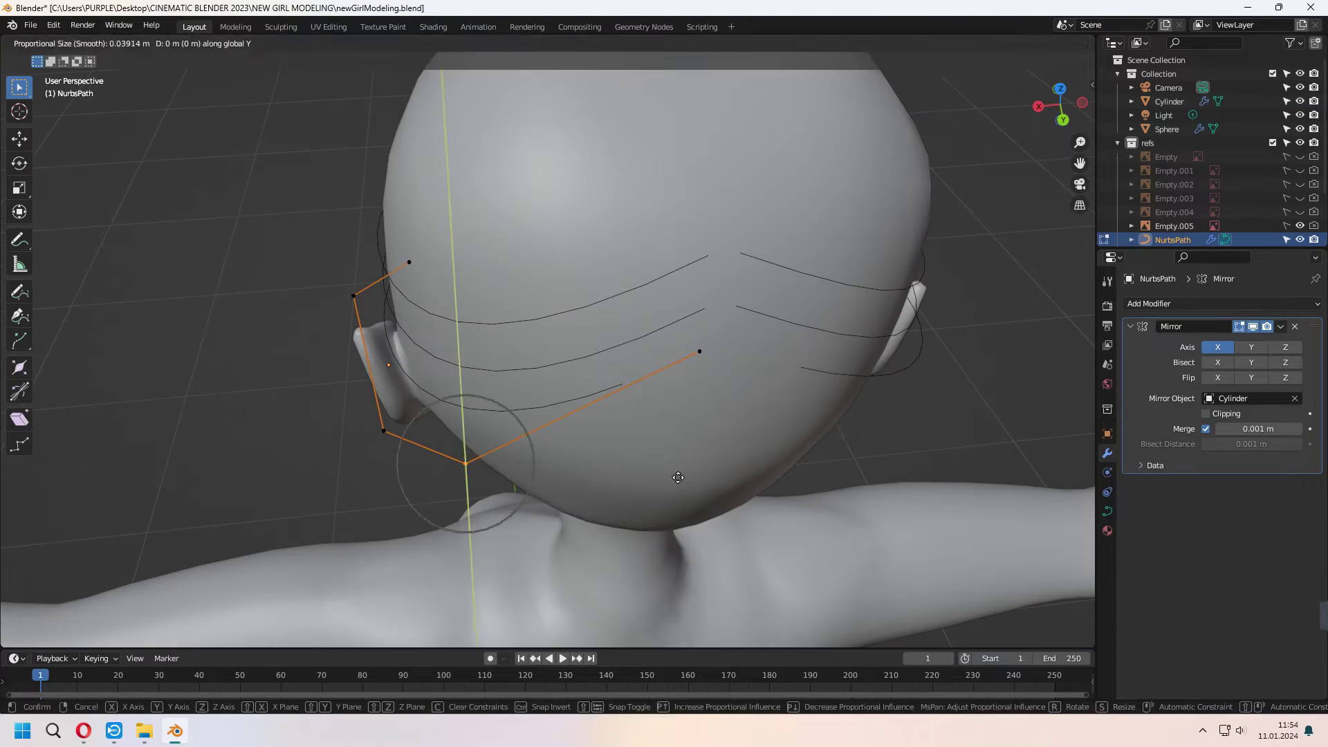
{"action": "left_click", "coordinate": [766, 400]}
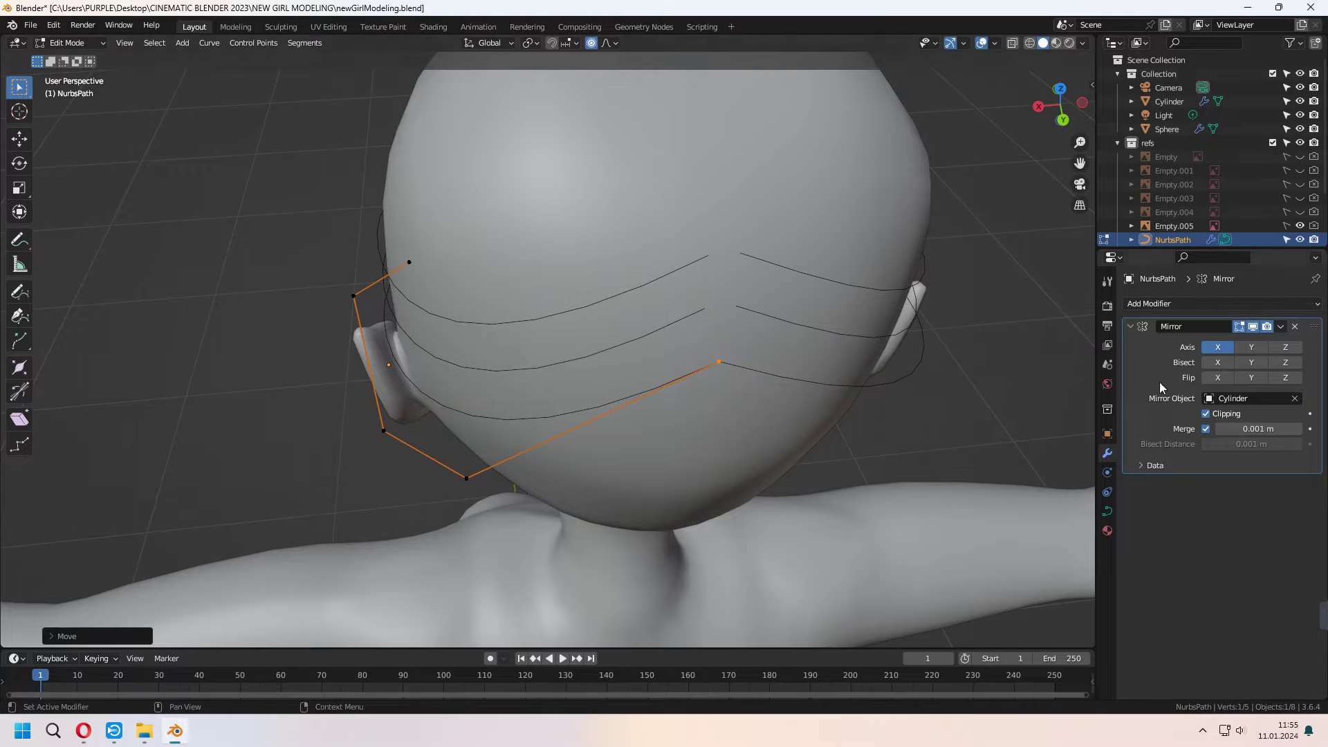
- Duplicate the selected strands and place the copies further across the head
{"action": "key", "text": "Tab"}
{"action": "left_click", "coordinate": [683, 320], "text": "shift"}
{"action": "key", "text": "Tab"}
{"action": "middle_click_drag", "start_coordinate": [682, 320], "coordinate": [561, 365]}
{"action": "key", "text": "Tab"}
{"action": "key", "text": "shift+d"}
{"action": "left_click", "coordinate": [605, 366]}
{"action": "key", "text": "KP_1"}
{"action": "key", "text": "KP_3"}
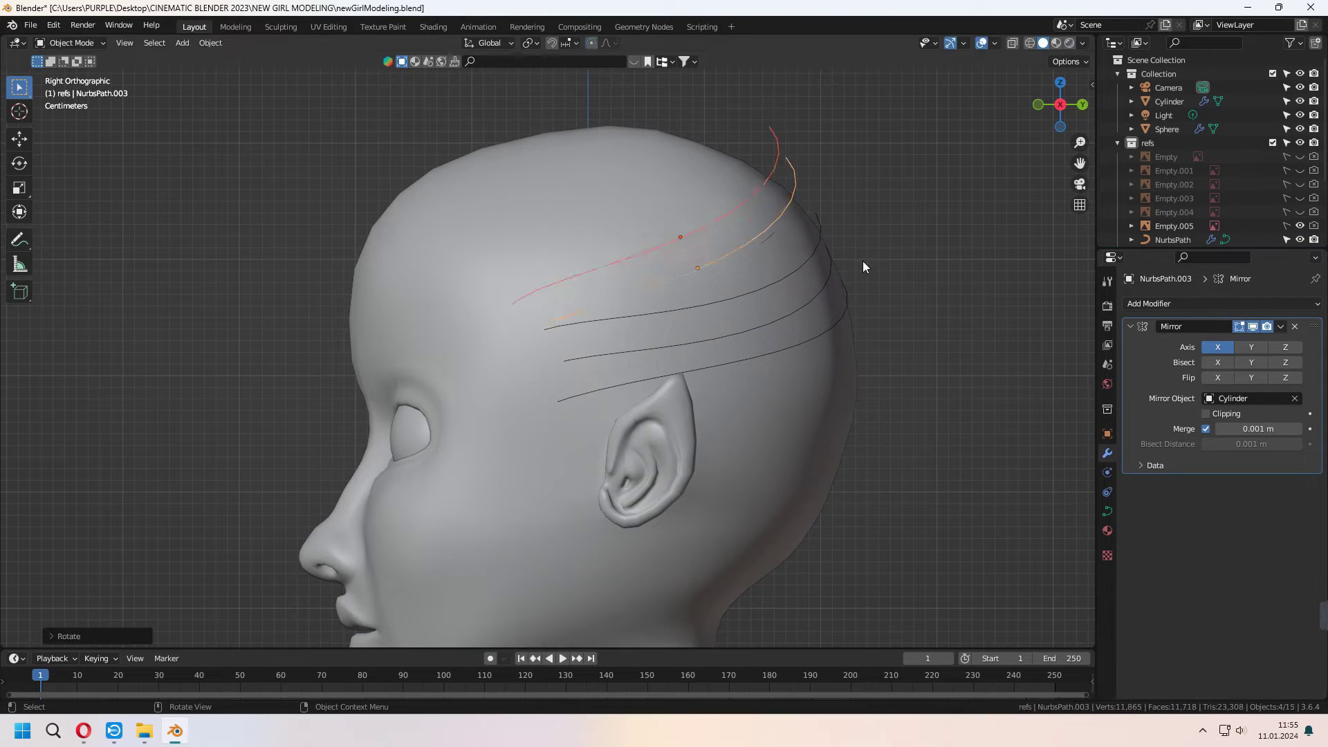
- Duplicate and reshape more strands to form the fringe over the forehead
{"action": "key", "text": "Tab"}
{"action": "key", "text": "g"}
{"action": "left_click", "coordinate": [573, 337]}
{"action": "scroll", "coordinate": [573, 336], "scroll_direction": "up", "scroll_amount": 2}
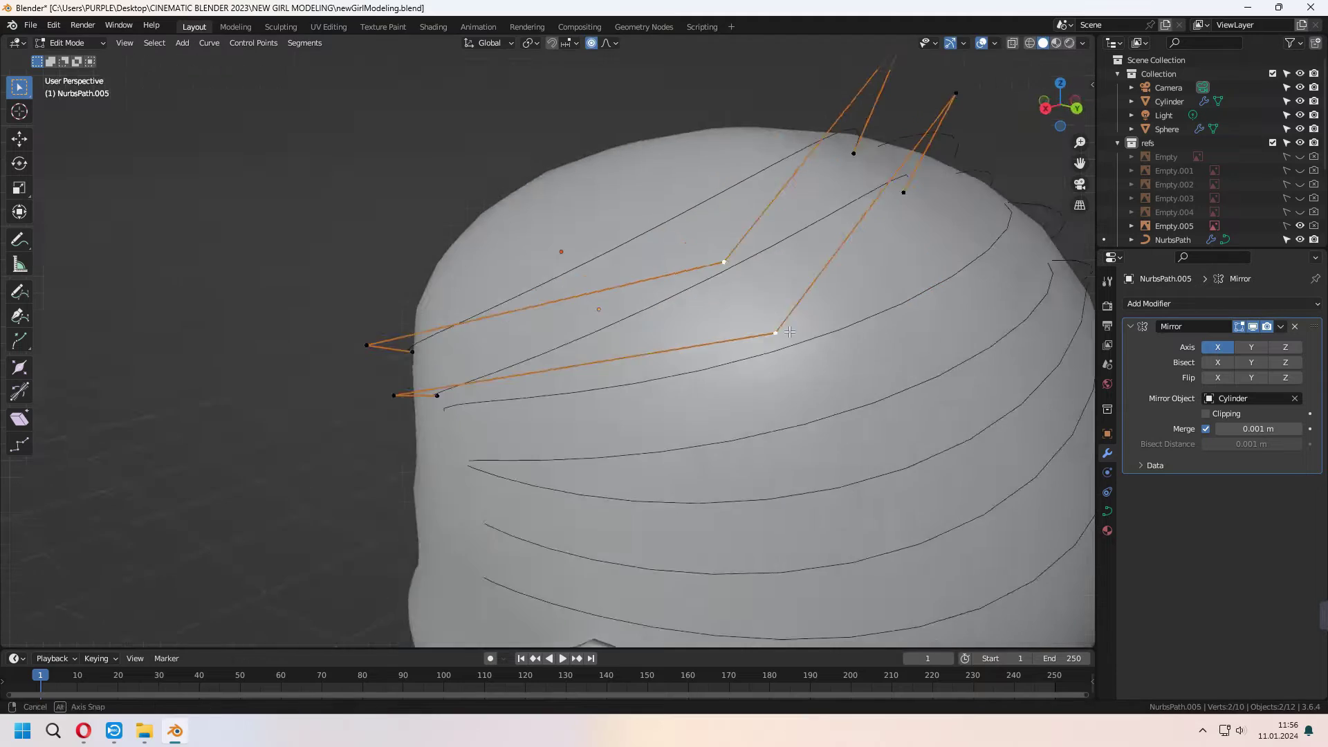
{"action": "key", "text": "shift+d"}
{"action": "key", "text": "KP_1"}
{"action": "key", "text": "g"}
{"action": "left_click", "coordinate": [698, 332]}
{"action": "key", "text": "Tab"}
{"action": "mouse_move", "coordinate": [699, 332]}
{"action": "middle_mouse_down"}
{"action": "mouse_move", "coordinate": [579, 464]}
{"action": "mouse_move", "coordinate": [515, 353]}
{"action": "middle_mouse_up"}
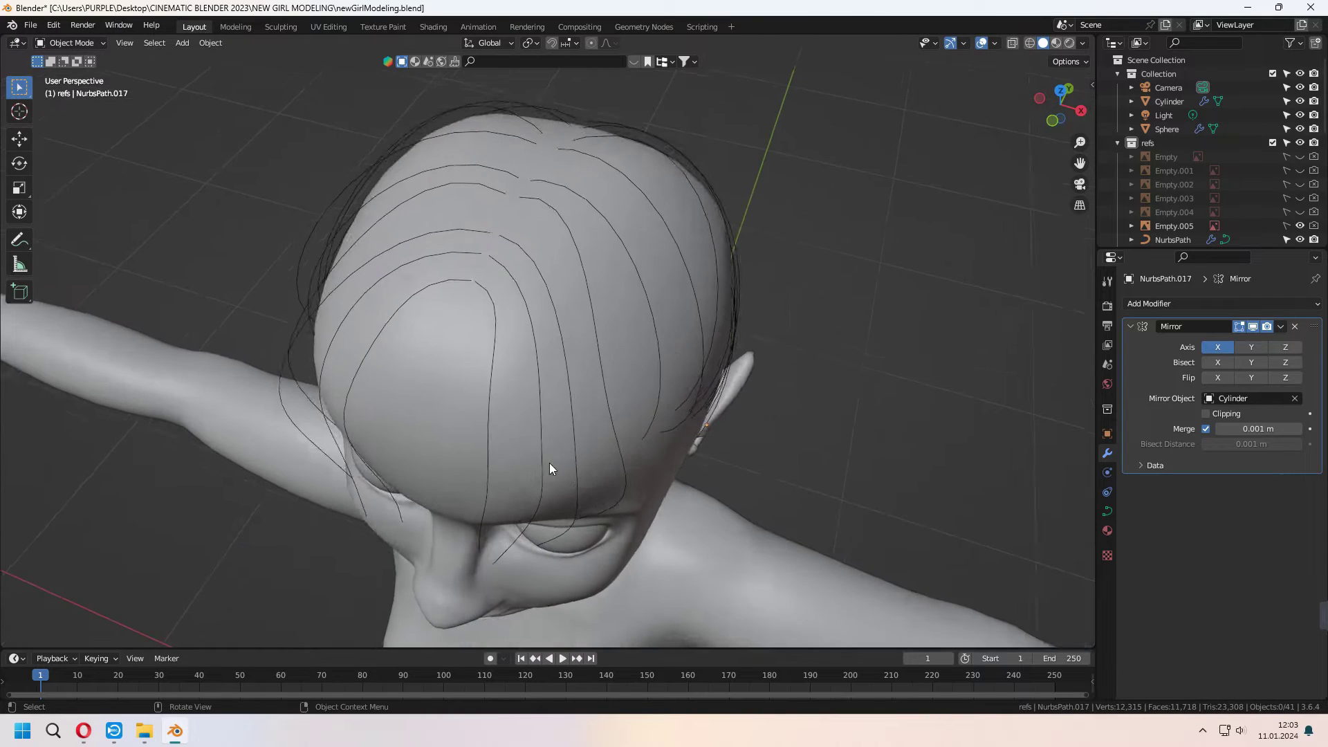
- Select all NurbsPath strands, join them into one object with Ctrl+J, and save
{"action": "mouse_move", "coordinate": [549, 463]}
{"action": "middle_mouse_down"}
{"action": "mouse_move", "coordinate": [574, 447]}
{"action": "mouse_move", "coordinate": [553, 320]}
{"action": "mouse_move", "coordinate": [527, 265]}
{"action": "mouse_move", "coordinate": [703, 311]}
{"action": "middle_mouse_up"}
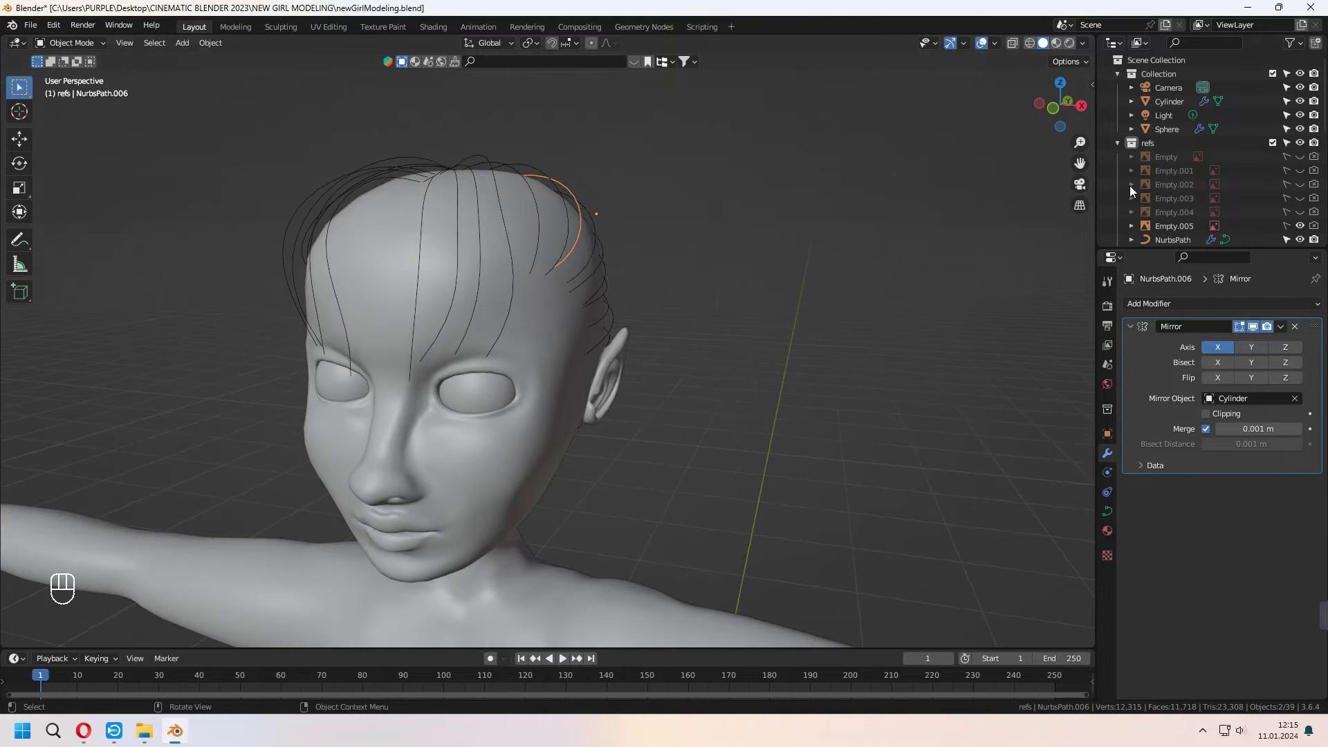
{"action": "scroll", "coordinate": [1161, 159], "scroll_direction": "down", "scroll_amount": 3}
{"action": "scroll", "coordinate": [1179, 173], "scroll_direction": "down", "scroll_amount": 3}
{"action": "scroll", "coordinate": [1187, 223], "scroll_direction": "down", "scroll_amount": 2}
{"action": "left_click", "coordinate": [1174, 204], "text": "shift"}
{"action": "key", "text": "ctrl+j"}
{"action": "left_click", "coordinate": [679, 309]}
{"action": "middle_click_drag", "start_coordinate": [679, 309], "coordinate": [740, 310]}
{"action": "key", "text": "ctrl+s"}
- Add a new NURBS path, then scale and move it beside the character
{"action": "scroll", "coordinate": [638, 235], "scroll_direction": "down", "scroll_amount": 4}
{"action": "scroll", "coordinate": [623, 291], "scroll_direction": "down", "scroll_amount": 2}
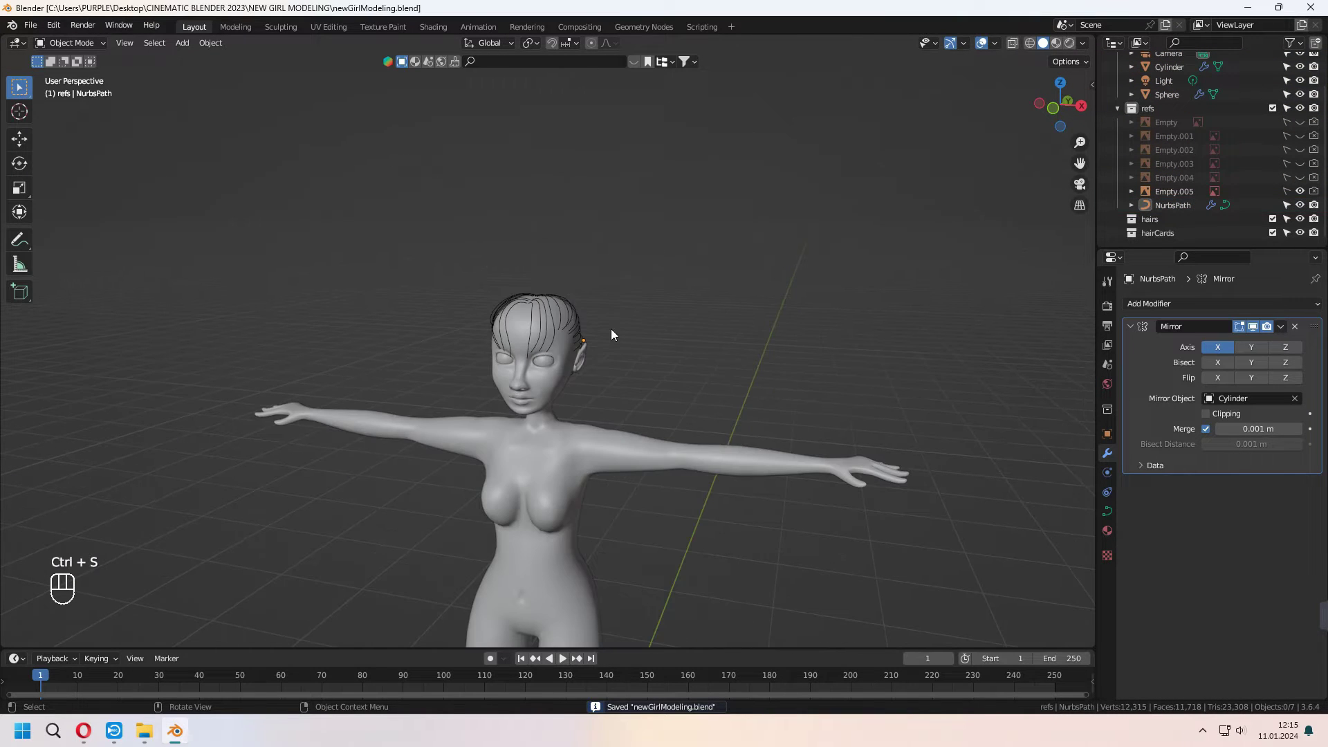
{"action": "key", "text": "shift+a"}
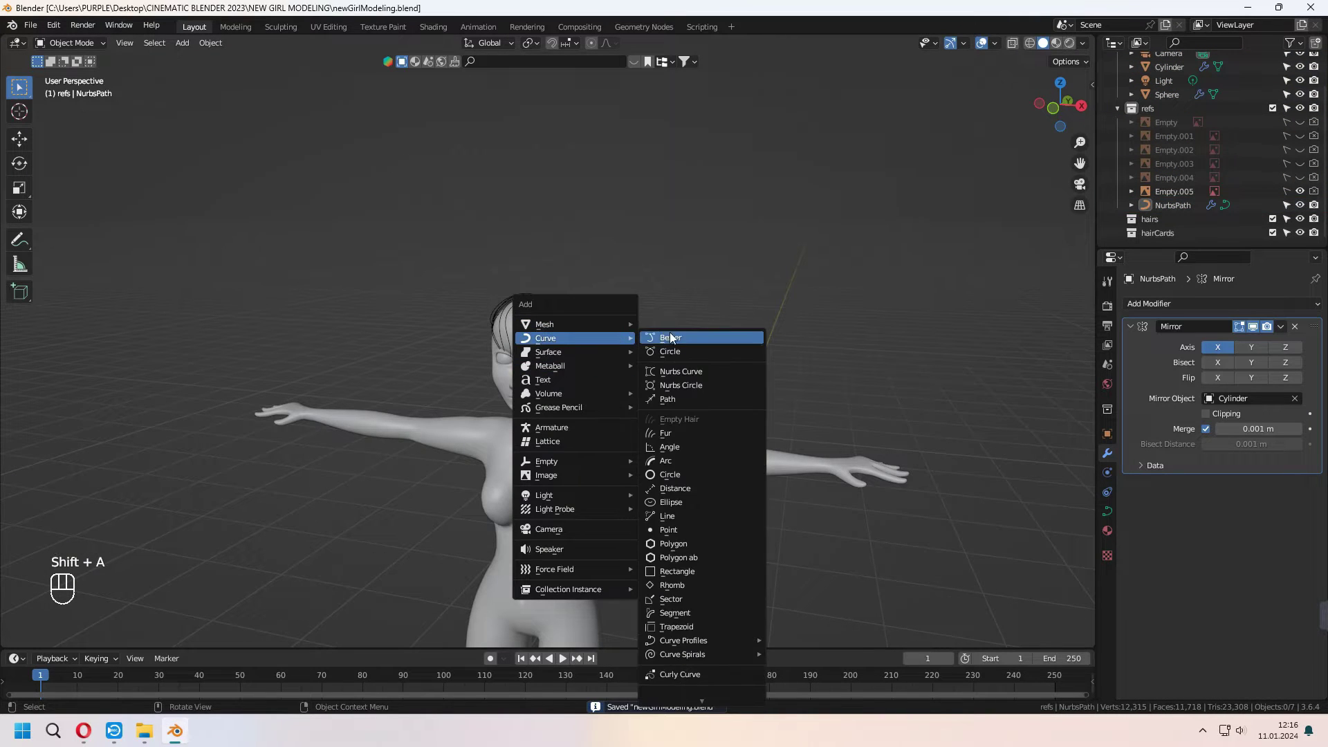
{"action": "left_click", "coordinate": [677, 400]}
{"action": "key", "text": "KP_1"}
{"action": "scroll", "coordinate": [836, 403], "scroll_direction": "down", "scroll_amount": 3}
{"action": "key", "text": "s"}
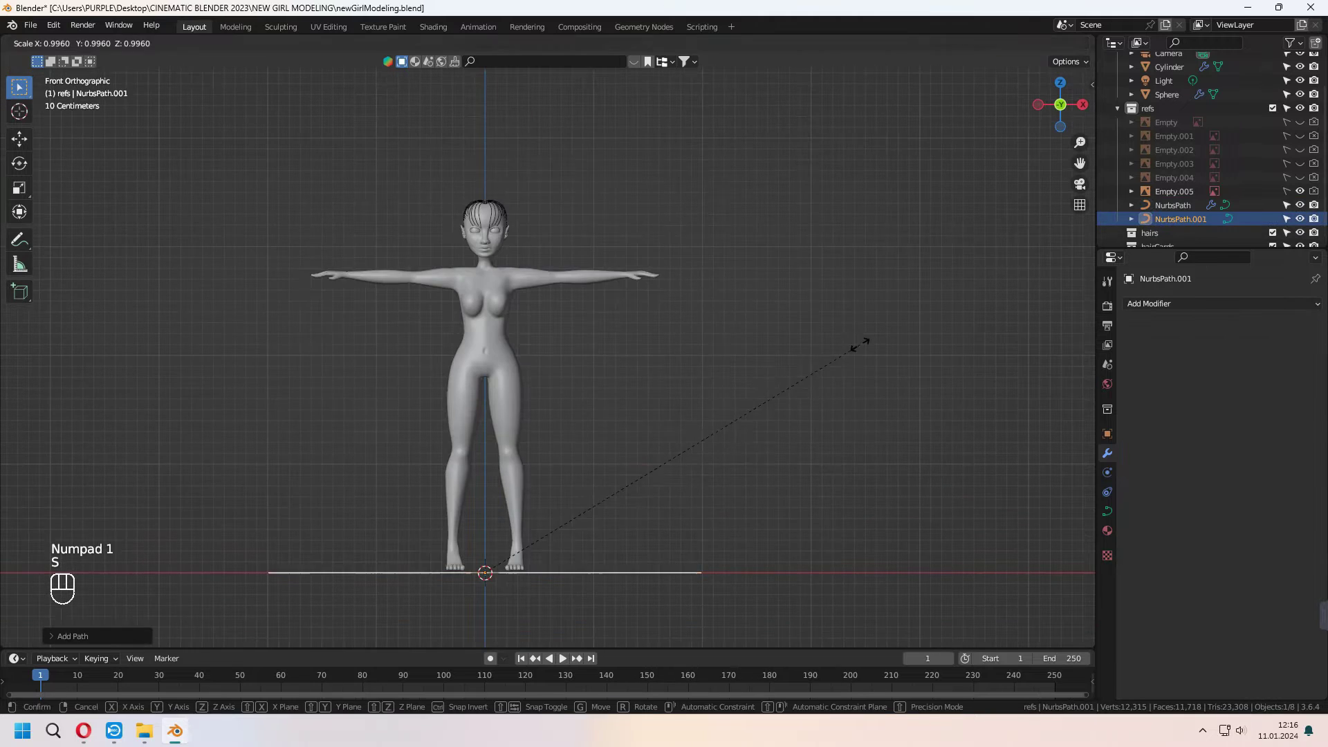
{"action": "key", "text": "g"}
{"action": "key", "text": "s"}
{"action": "scroll", "coordinate": [800, 309], "scroll_direction": "up", "scroll_amount": 3}
{"action": "middle_click_drag", "start_coordinate": [800, 308], "coordinate": [616, 388], "text": "shift"}
- Duplicate the path and place the copy to the right of the original
{"action": "key", "text": "shift+d"}
{"action": "key", "text": "x"}
{"action": "key", "text": "z"}
{"action": "left_click", "coordinate": [578, 308]}
{"action": "key", "text": "g"}
{"action": "left_click", "coordinate": [810, 367]}
{"action": "middle_click_drag", "start_coordinate": [810, 367], "coordinate": [709, 368], "text": "shift"}
- Extrude the path 0.23 m into a flat card, save, and show wireframe overlay edges
{"action": "left_click", "coordinate": [1106, 512]}
{"action": "key", "text": "ctrl+s"}
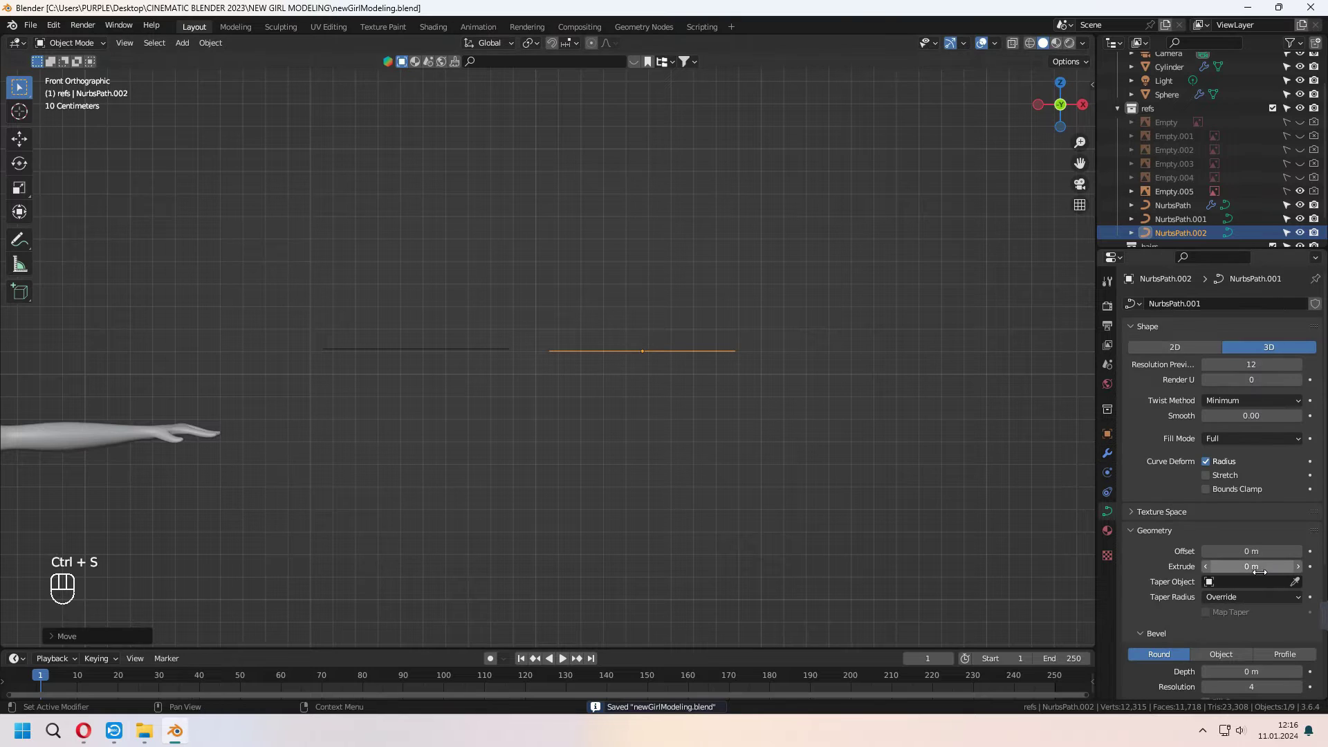
{"action": "left_click_drag", "start_coordinate": [1297, 568], "coordinate": [1307, 568]}
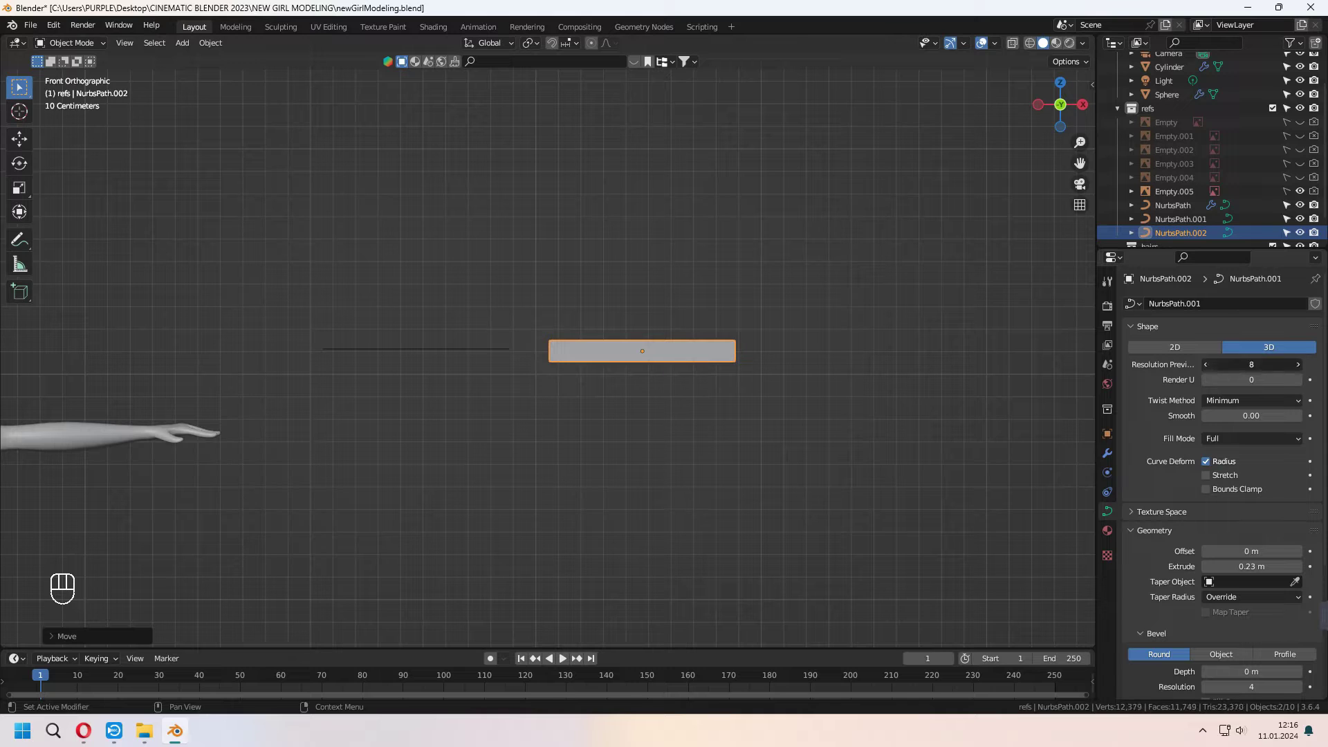
{"action": "left_click", "coordinate": [994, 43]}
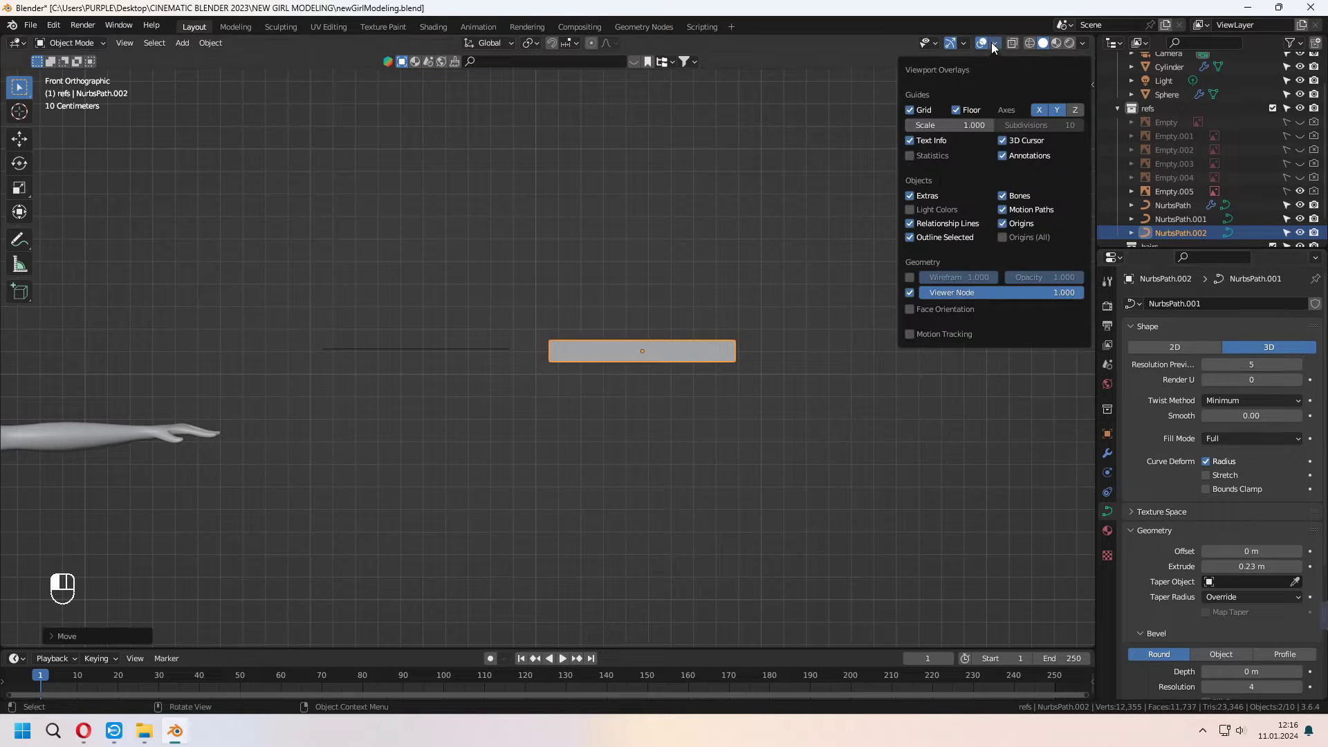
{"action": "left_click", "coordinate": [909, 277]}
{"action": "scroll", "coordinate": [726, 362], "scroll_direction": "up", "scroll_amount": 5}
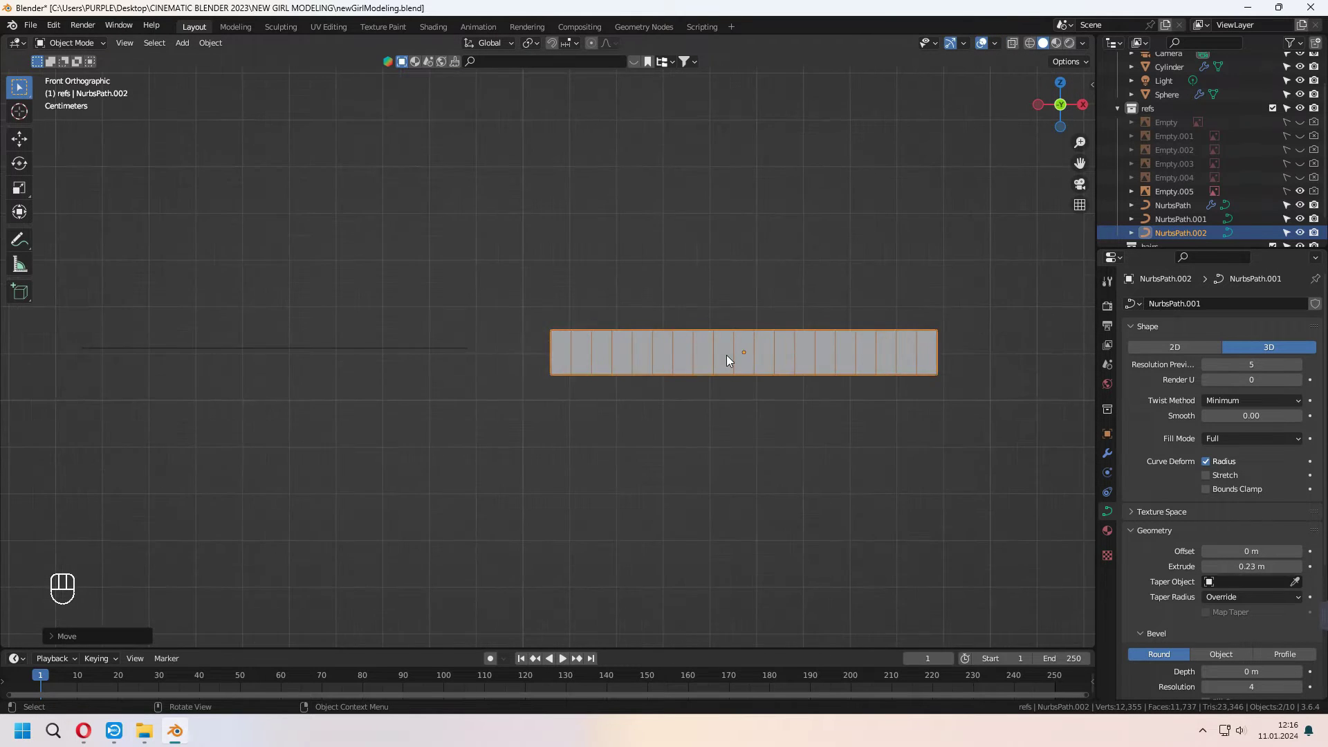
{"action": "mouse_move", "coordinate": [733, 381]}
{"action": "middle_mouse_down", "text": "shift"}
{"action": "mouse_move", "coordinate": [718, 382]}
{"action": "mouse_move", "coordinate": [724, 364]}
{"action": "mouse_move", "coordinate": [865, 364]}
{"action": "mouse_move", "coordinate": [849, 331]}
{"action": "middle_mouse_up", "text": "shift"}
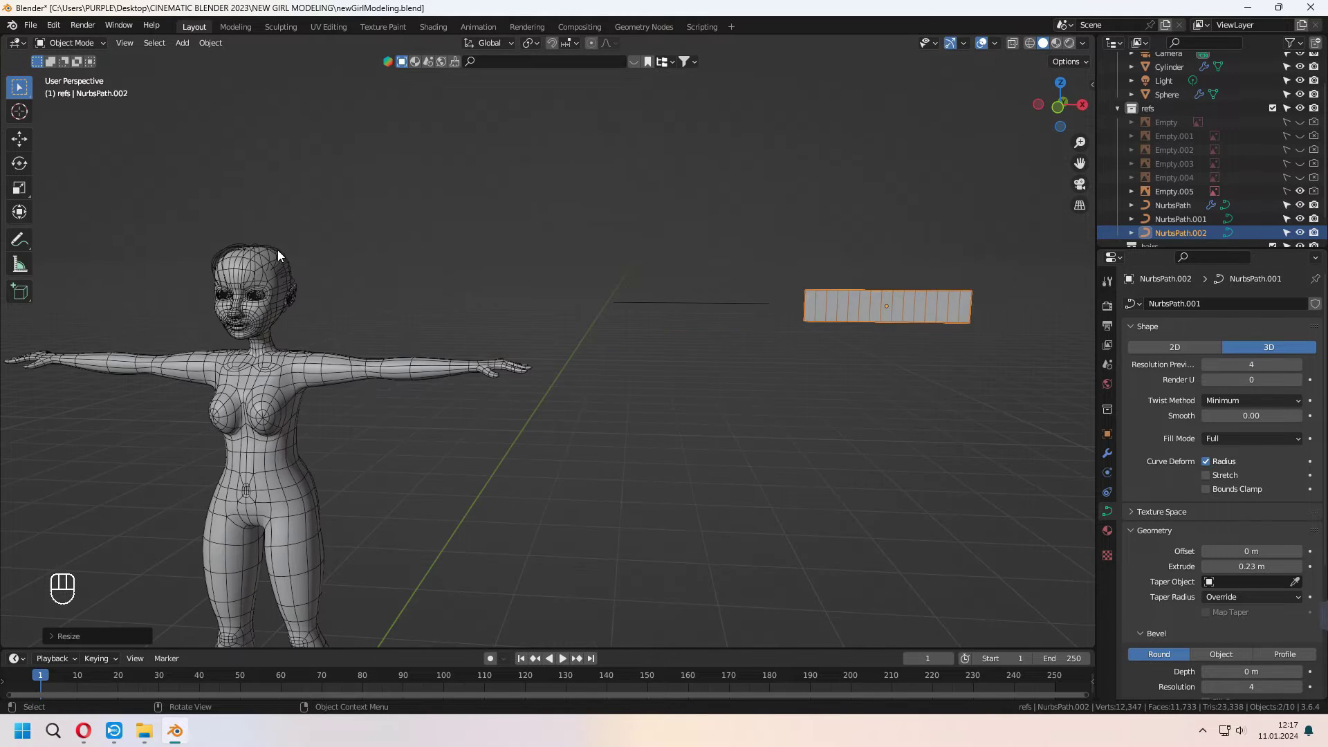
- Set the hair curve's bevel to Object, using NurbsPath.001 as the strip profile
{"action": "left_click", "coordinate": [276, 253]}
{"action": "scroll", "coordinate": [1176, 600], "scroll_direction": "down", "scroll_amount": 2}
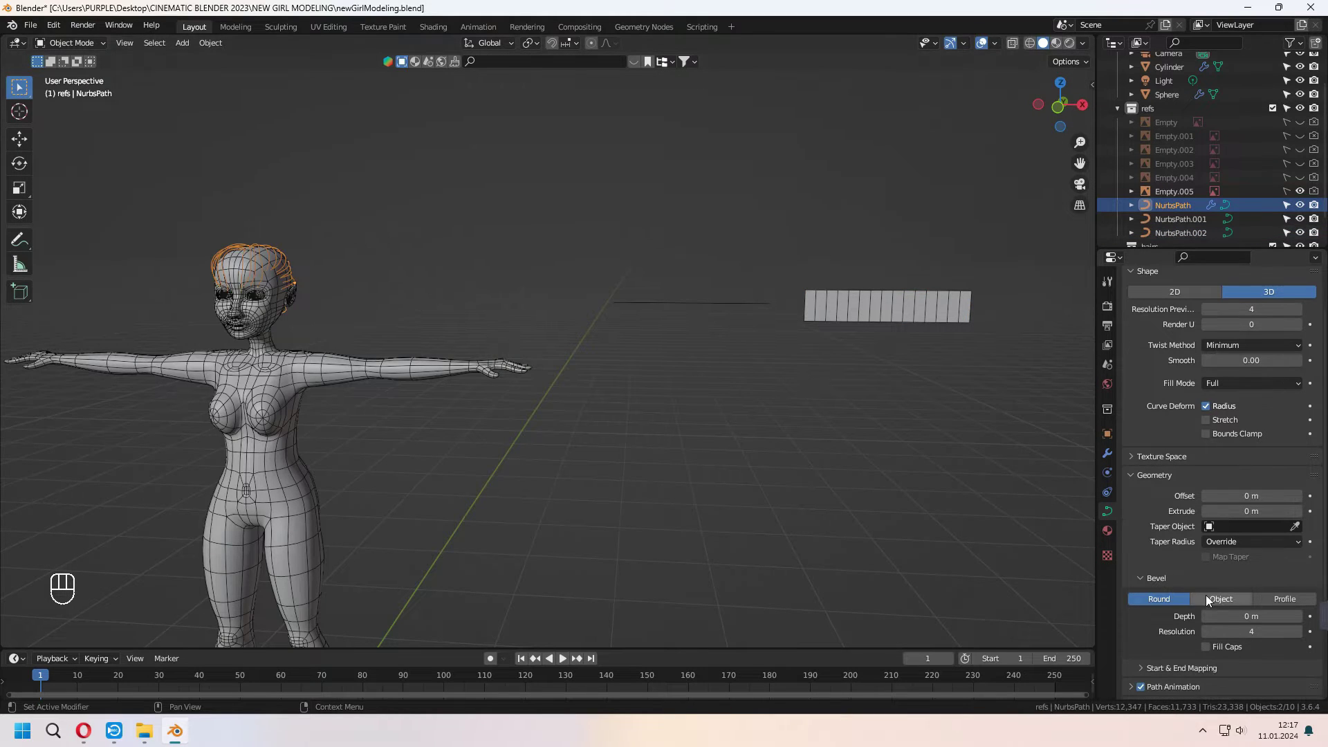
{"action": "left_click", "coordinate": [1212, 600]}
{"action": "left_click", "coordinate": [1296, 616]}
{"action": "left_click", "coordinate": [645, 294]}
{"action": "scroll", "coordinate": [487, 337], "scroll_direction": "up", "scroll_amount": 3}
{"action": "mouse_move", "coordinate": [487, 337]}
{"action": "middle_mouse_down", "text": "shift"}
{"action": "mouse_move", "coordinate": [582, 355]}
{"action": "mouse_move", "coordinate": [658, 408]}
{"action": "mouse_move", "coordinate": [646, 408]}
{"action": "mouse_move", "coordinate": [770, 385]}
{"action": "middle_mouse_up", "text": "shift"}
{"action": "scroll", "coordinate": [549, 352], "scroll_direction": "up", "scroll_amount": 3}
- Select all hair control points, thin the strips and tilt them
{"action": "key", "text": "Tab"}
{"action": "key", "text": "a"}
{"action": "key", "text": "alt+s"}
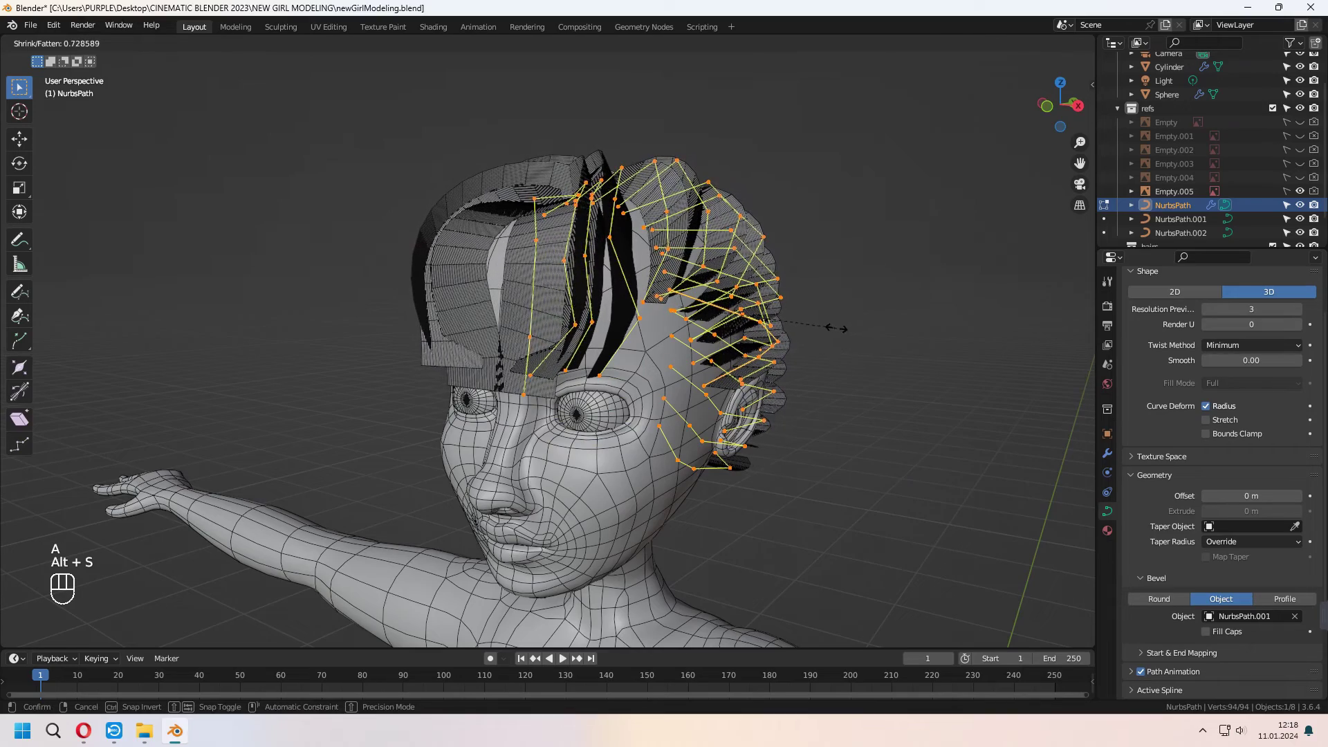
{"action": "left_click", "coordinate": [835, 327]}
{"action": "key", "text": "ctrl+t"}
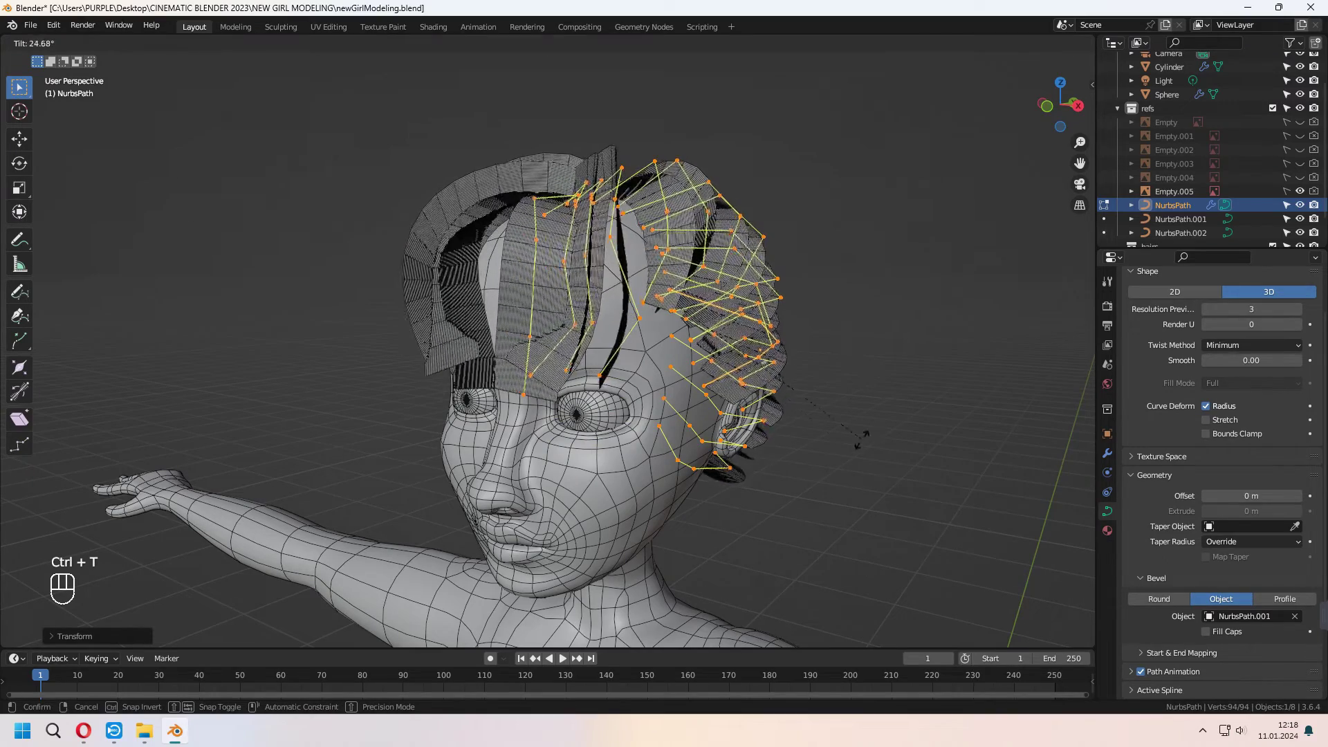
{"action": "left_click", "coordinate": [798, 513]}
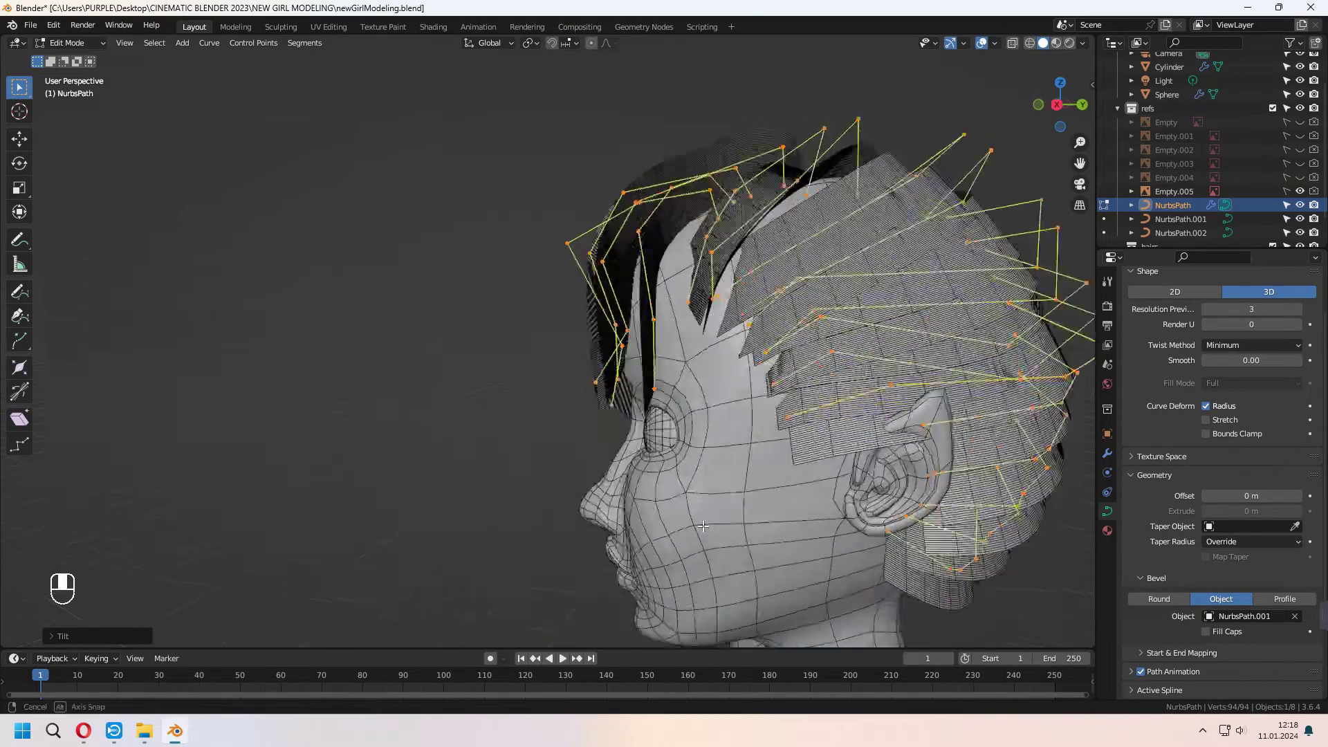
{"action": "mouse_move", "coordinate": [799, 514]}
{"action": "middle_mouse_down"}
{"action": "mouse_move", "coordinate": [589, 448]}
{"action": "mouse_move", "coordinate": [828, 394]}
{"action": "middle_mouse_up"}
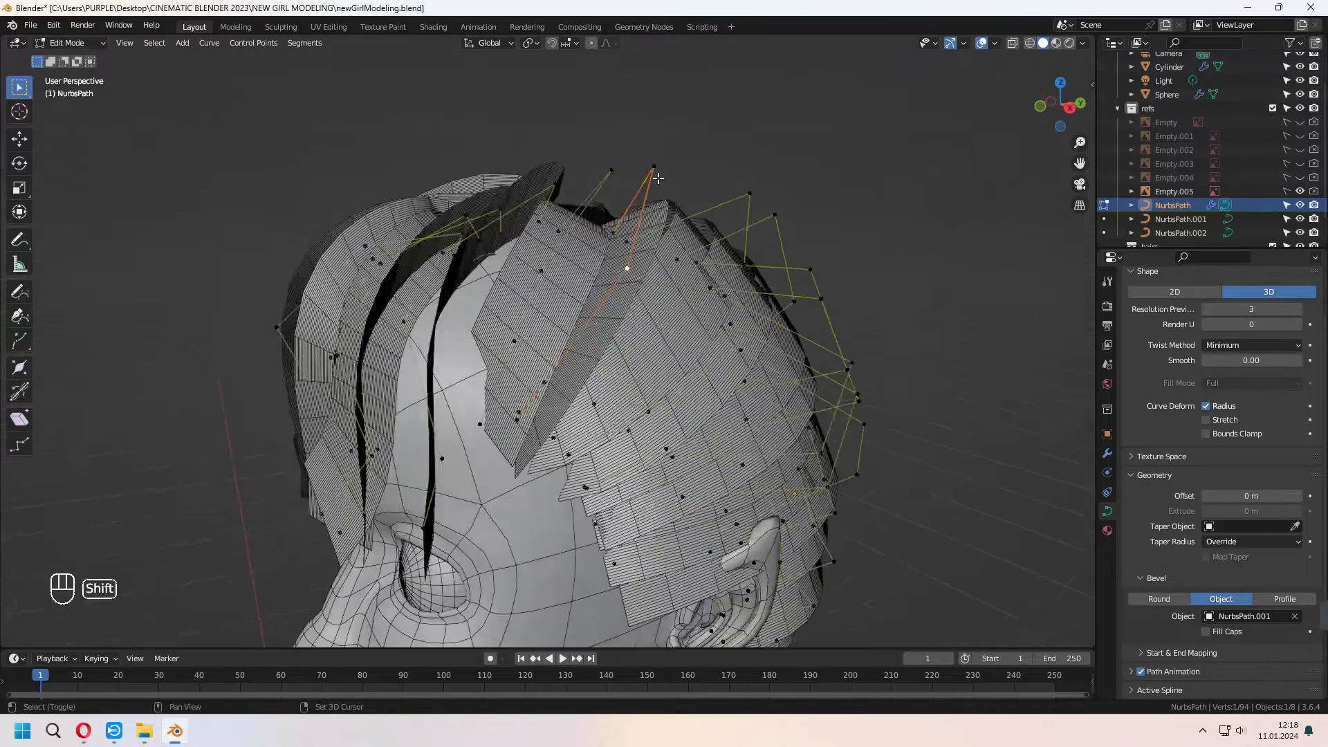
- Select one whole hair strand and tilt it
{"action": "key", "text": "ctrl+t"}
{"action": "right_click", "coordinate": [600, 310]}
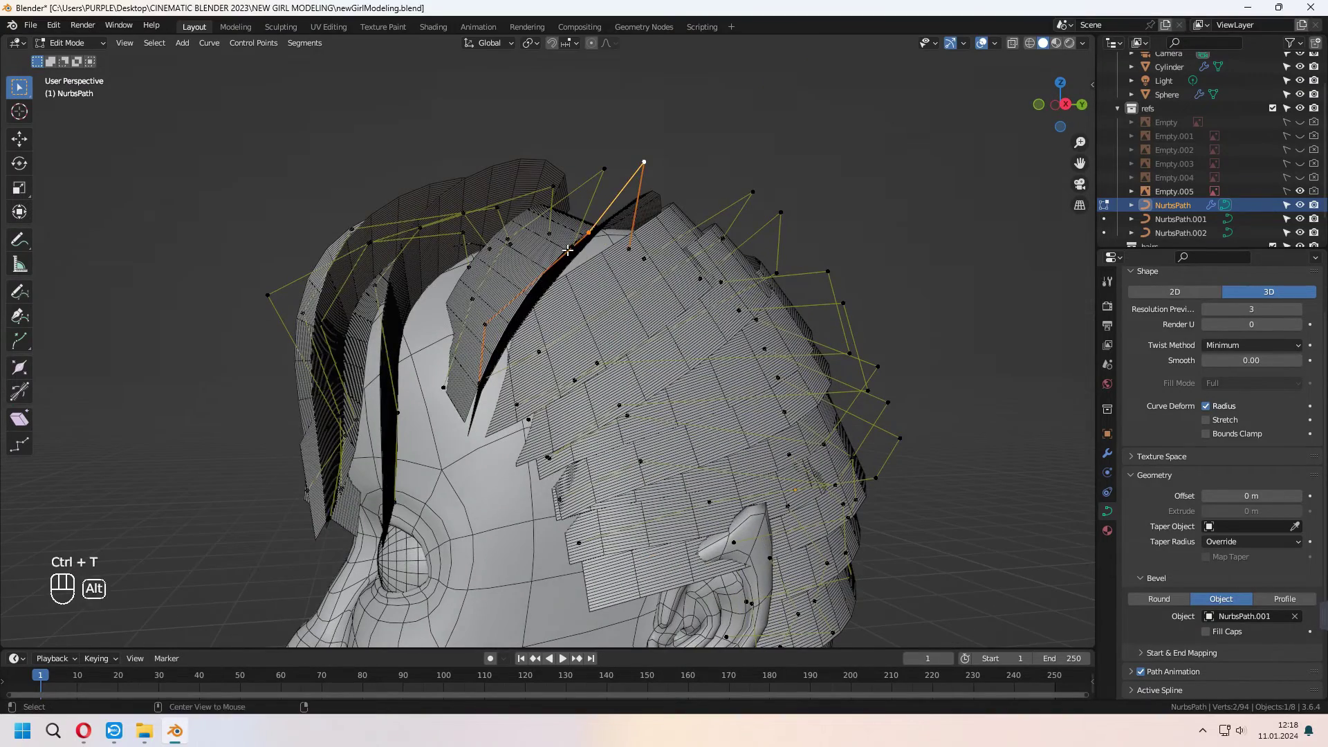
{"action": "mouse_move", "coordinate": [568, 250]}
{"action": "middle_mouse_down"}
{"action": "mouse_move", "coordinate": [623, 331]}
{"action": "mouse_move", "coordinate": [691, 387]}
{"action": "middle_mouse_up"}
{"action": "key", "text": "l"}
{"action": "key", "text": "ctrl+t"}
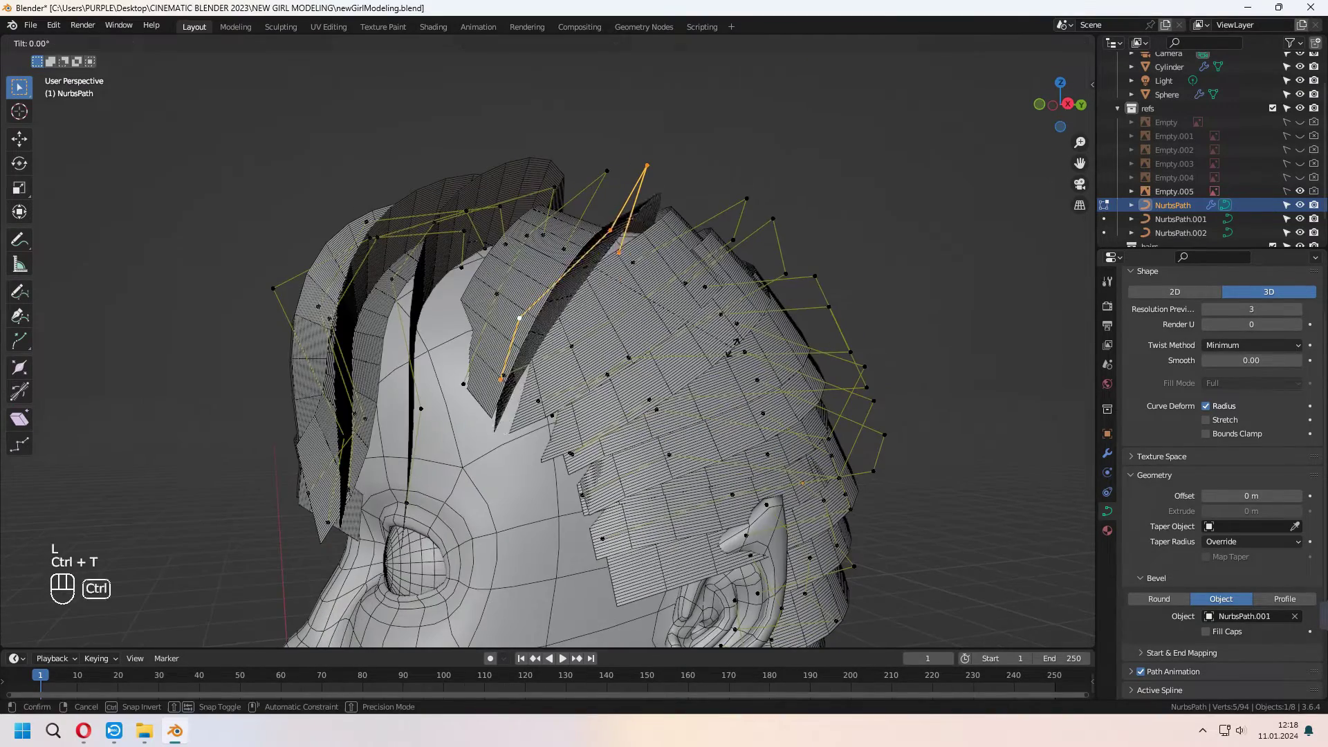
{"action": "left_click", "coordinate": [686, 482]}
{"action": "middle_click_drag", "start_coordinate": [686, 482], "coordinate": [589, 502]}
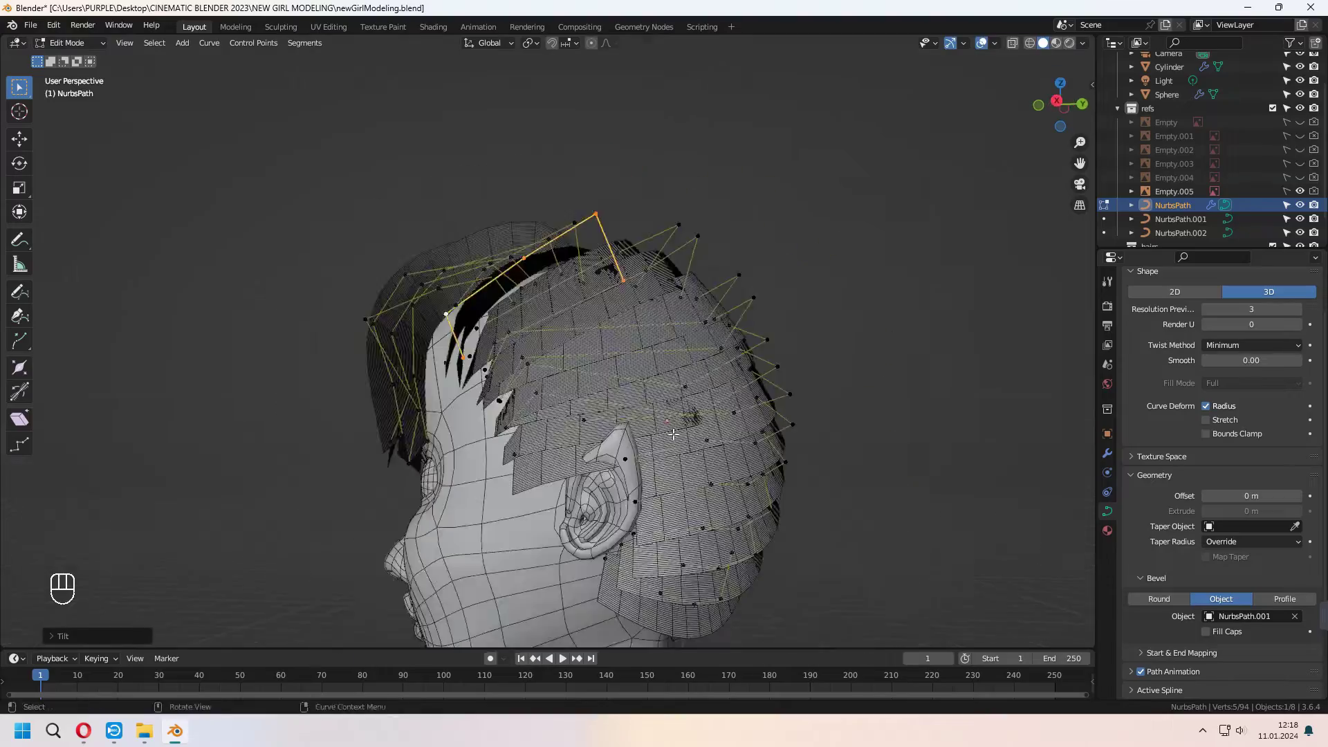
- Shrink the strand thickness at its end points, viewed from front and top
{"action": "key", "text": "KP_1"}
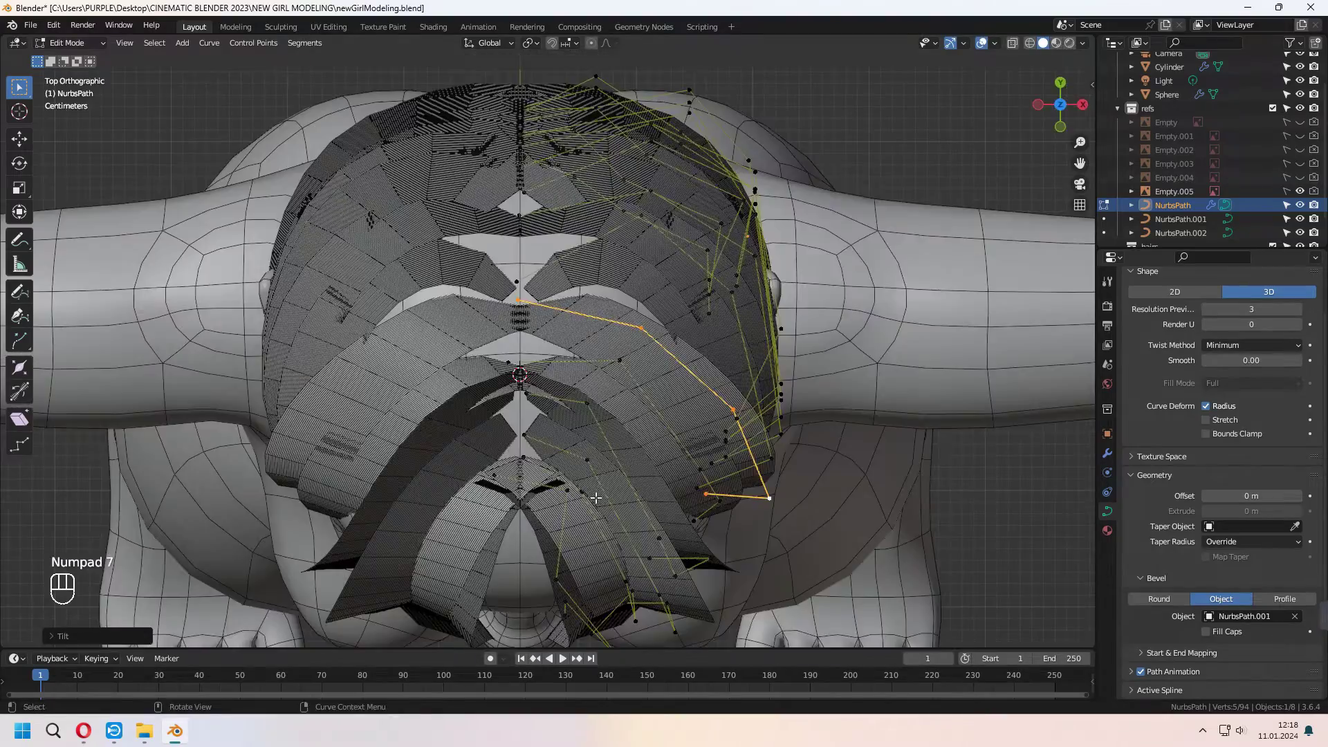
{"action": "middle_click_drag", "start_coordinate": [589, 503], "coordinate": [581, 237]}
{"action": "left_click", "coordinate": [581, 238]}
{"action": "key", "text": "alt+s"}
{"action": "left_click", "coordinate": [798, 257]}
{"action": "middle_click_drag", "start_coordinate": [799, 257], "coordinate": [641, 387]}
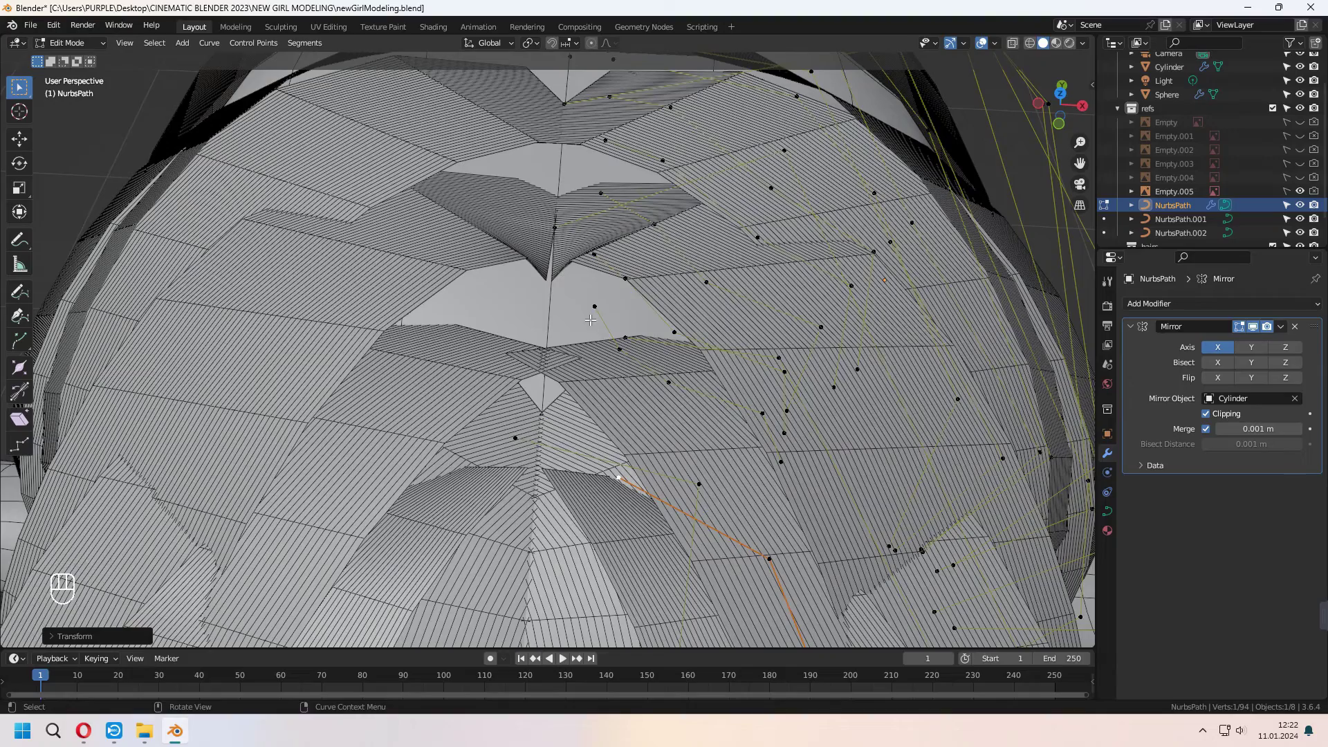
{"action": "middle_click_drag", "start_coordinate": [590, 318], "coordinate": [592, 307]}
{"action": "key", "text": "KP_7"}
{"action": "key", "text": "alt+s"}
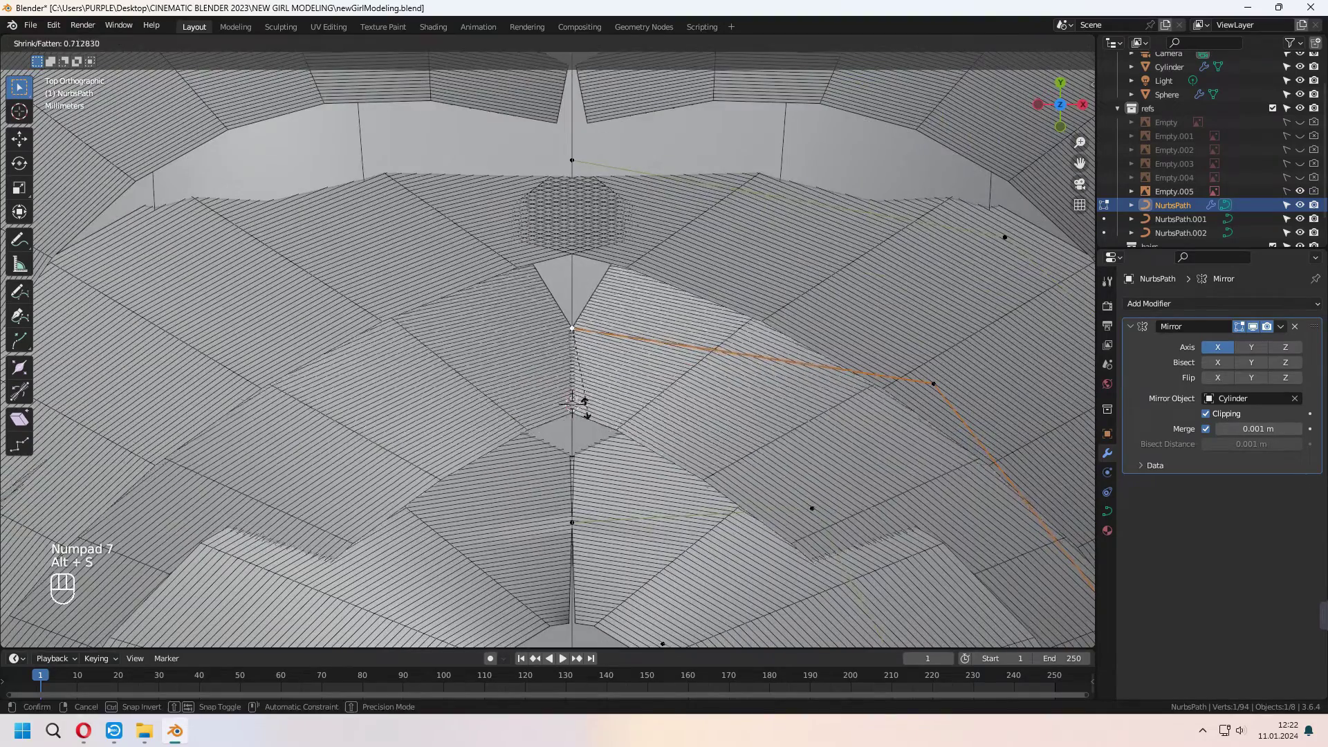
{"action": "left_click", "coordinate": [580, 408]}
- Move a strand point onto the centre parting line and tilt it there
{"action": "key", "text": "g"}
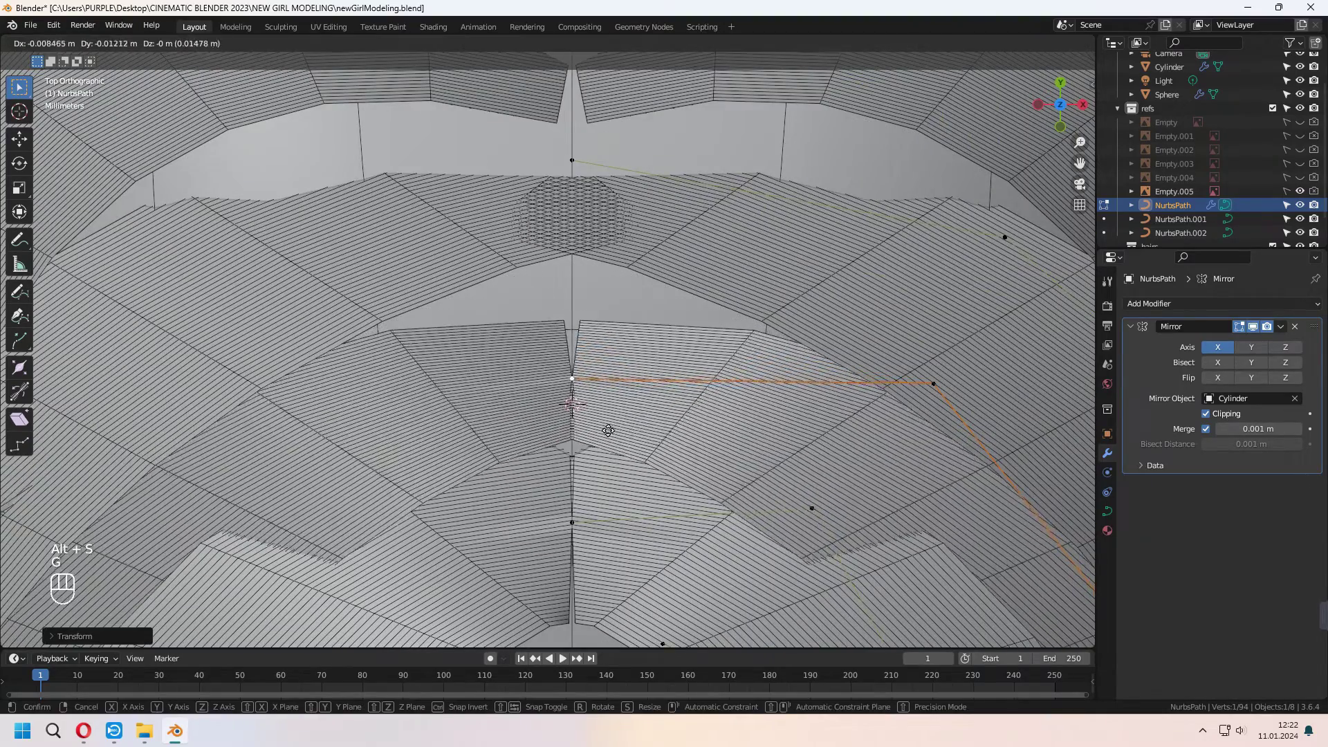
{"action": "left_click", "coordinate": [582, 386]}
{"action": "mouse_move", "coordinate": [563, 137]}
{"action": "middle_mouse_down", "text": "shift"}
{"action": "mouse_move", "coordinate": [538, 275]}
{"action": "mouse_move", "coordinate": [751, 444]}
{"action": "mouse_move", "coordinate": [699, 364]}
{"action": "mouse_move", "coordinate": [759, 457]}
{"action": "middle_mouse_up", "text": "shift"}
{"action": "key", "text": "ctrl+t"}
{"action": "left_click", "coordinate": [739, 422]}
{"action": "key", "text": "g"}
{"action": "key", "text": "z"}
{"action": "right_click", "coordinate": [699, 364]}
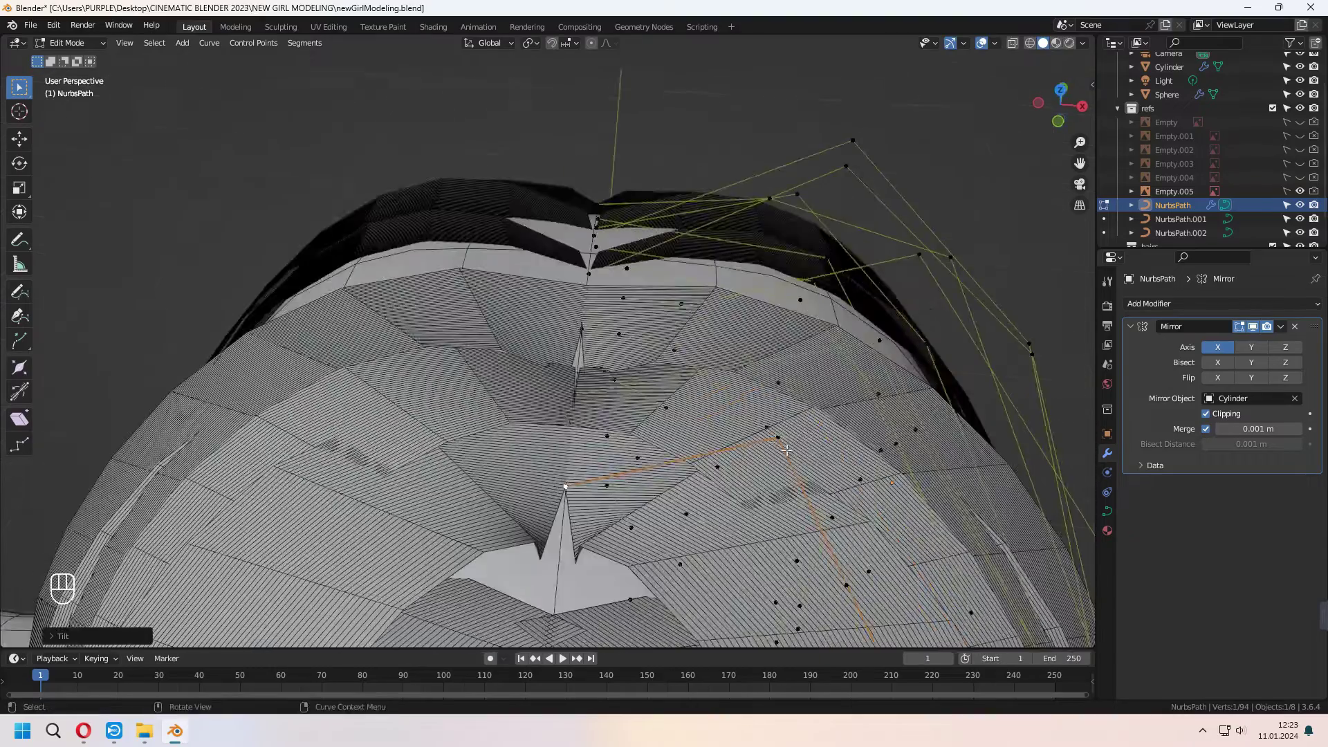
{"action": "key", "text": "KP_7"}
{"action": "key", "text": "g"}
{"action": "mouse_move", "coordinate": [742, 431]}
{"action": "middle_mouse_down", "text": "shift"}
{"action": "mouse_move", "coordinate": [742, 499]}
{"action": "mouse_move", "coordinate": [743, 414]}
{"action": "middle_mouse_up", "text": "shift"}
- Tilt and freely rotate a second strand point from the top view
{"action": "key", "text": "ctrl+t"}
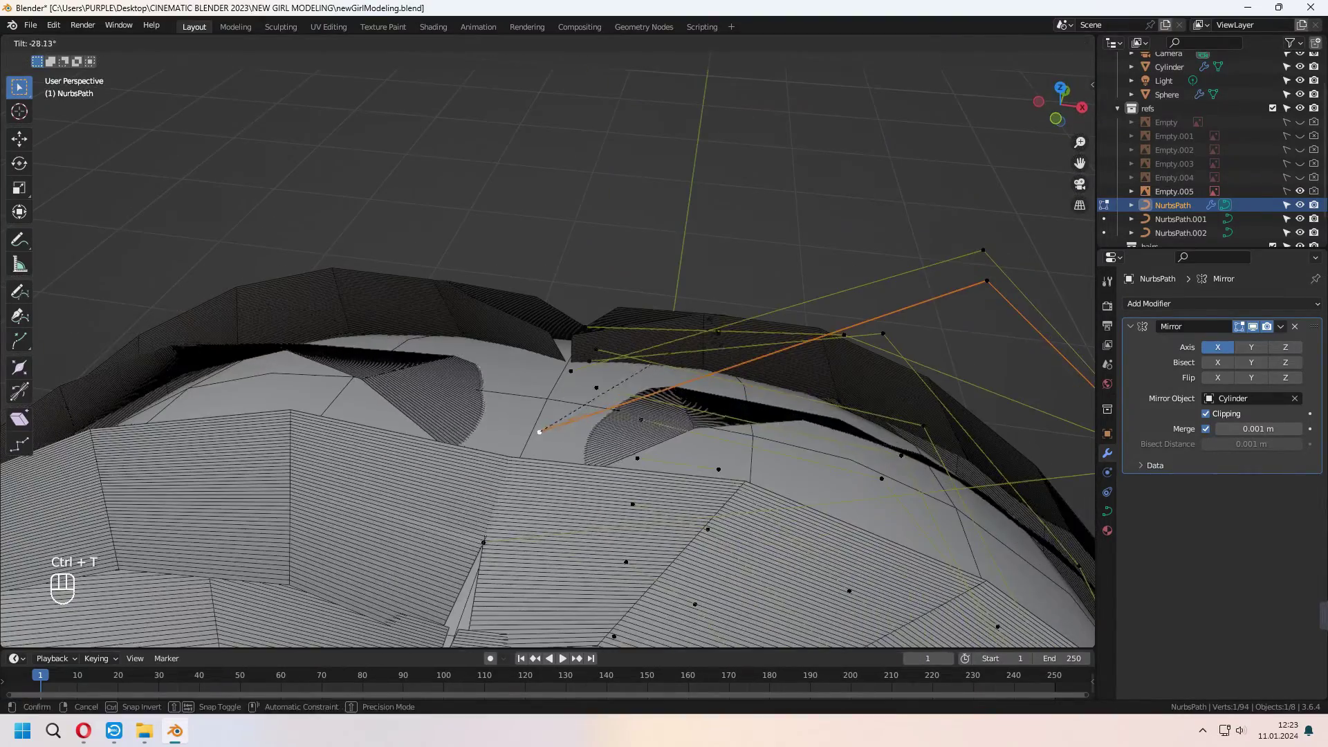
{"action": "left_click", "coordinate": [763, 497]}
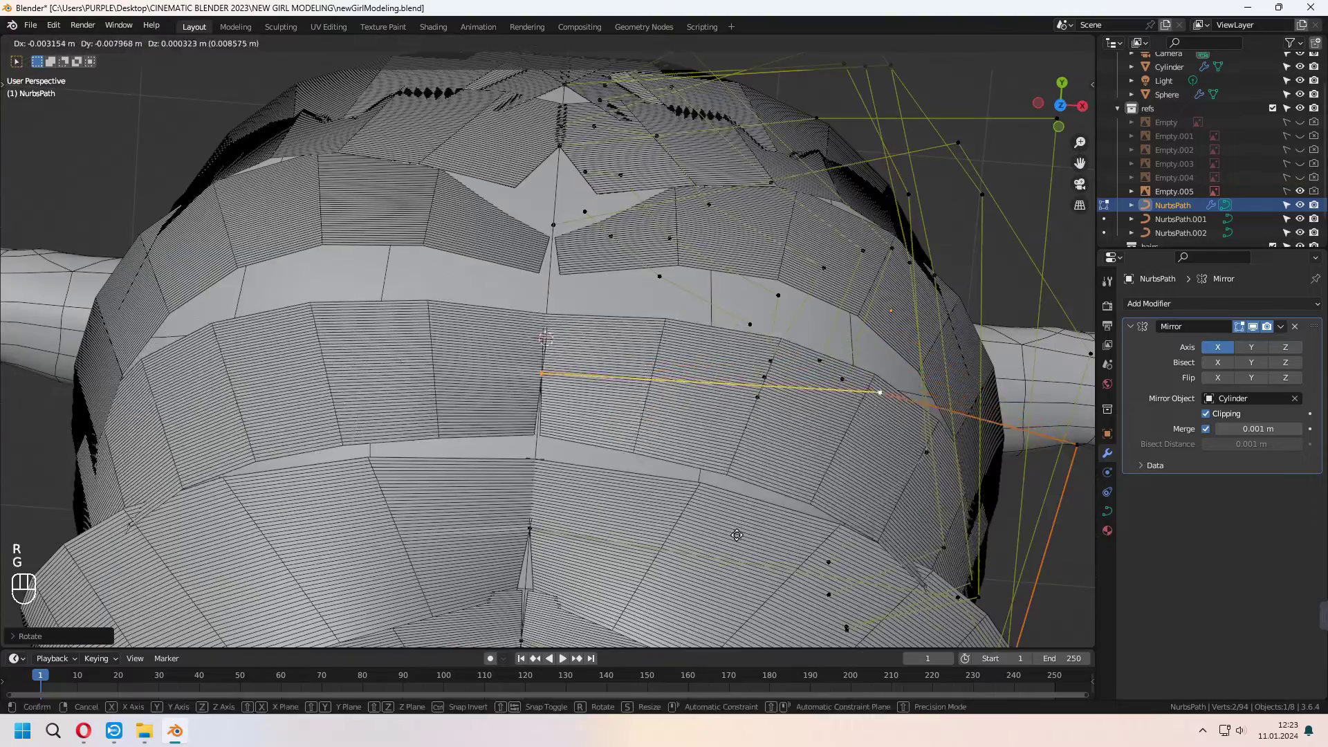
{"action": "mouse_move", "coordinate": [763, 496]}
{"action": "middle_mouse_down"}
{"action": "mouse_move", "coordinate": [623, 527]}
{"action": "mouse_move", "coordinate": [883, 379]}
{"action": "middle_mouse_up"}
{"action": "key", "text": "KP_7"}
{"action": "key", "text": "r"}
{"action": "key", "text": "r"}
{"action": "key", "text": "Tab"}
{"action": "key", "text": "Tab"}
{"action": "middle_click_drag", "start_coordinate": [863, 484], "coordinate": [825, 503]}
{"action": "key", "text": "alt+s"}
- View the hair from behind and tilt the selected back strand point
{"action": "key", "text": "Return"}
{"action": "key", "text": "KP_1"}
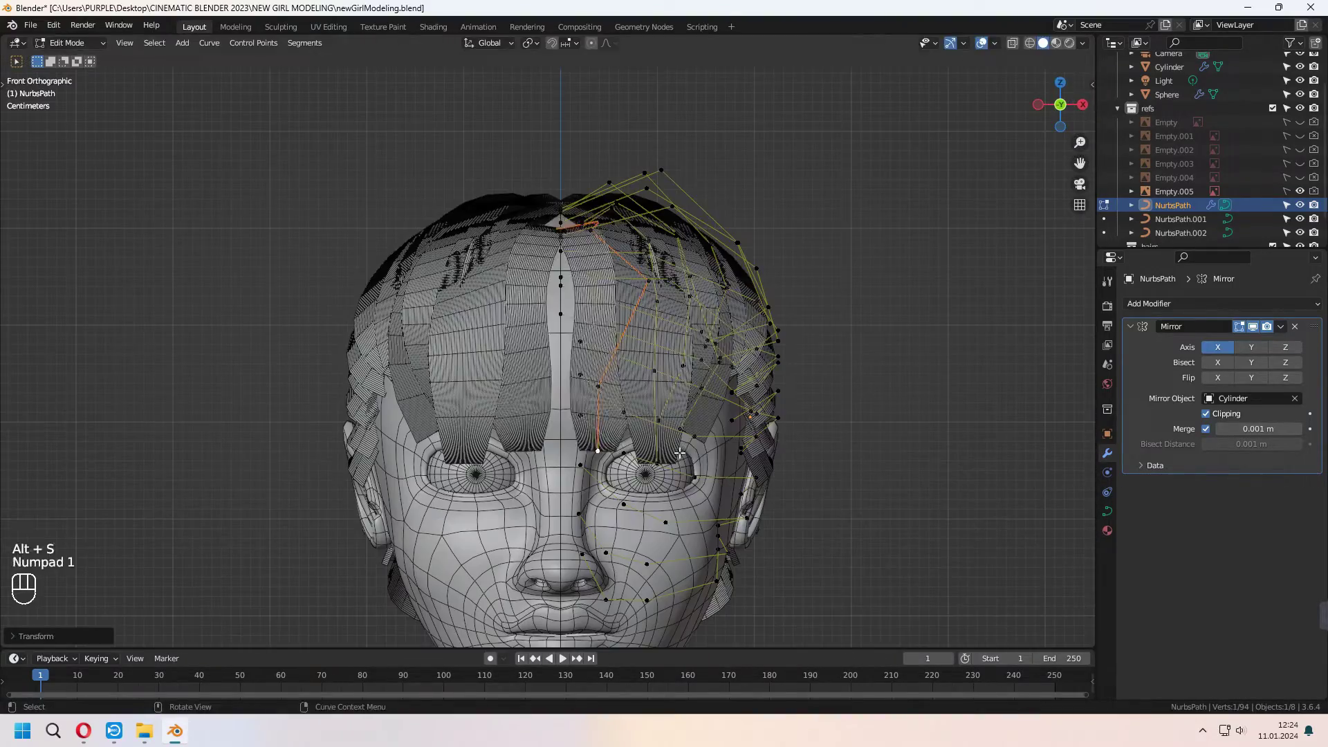
{"action": "key", "text": "Tab"}
{"action": "key", "text": "KP_3"}
{"action": "key", "text": "Tab"}
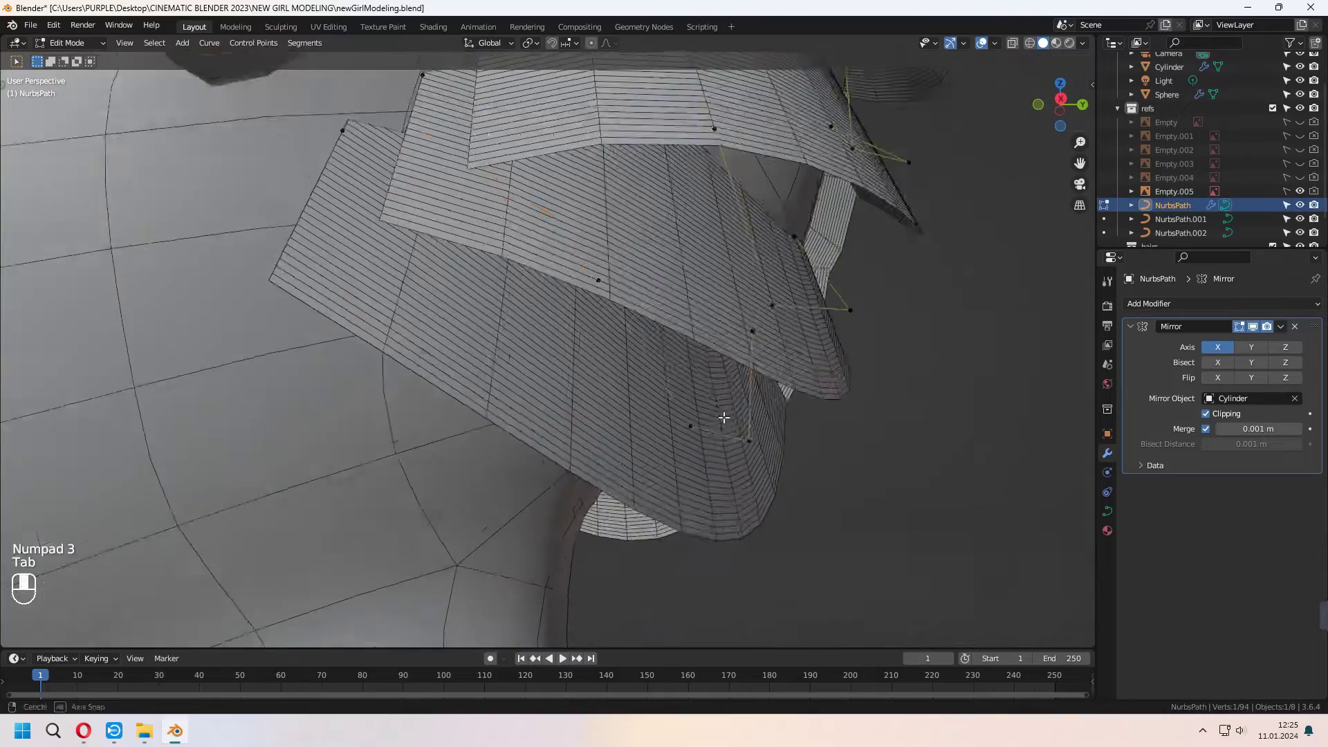
{"action": "key", "text": "ctrl+KP_7"}
{"action": "key", "text": "KP_3"}
{"action": "mouse_move", "coordinate": [443, 373]}
{"action": "middle_mouse_down"}
{"action": "mouse_move", "coordinate": [385, 352]}
{"action": "mouse_move", "coordinate": [802, 522]}
{"action": "mouse_move", "coordinate": [759, 574]}
{"action": "middle_mouse_up"}
{"action": "key", "text": "ctrl+KP_1"}
{"action": "key", "text": "ctrl+t"}
{"action": "left_click", "coordinate": [802, 522]}
- Tilt and rotate a second back strand point and move it onto the centre line
{"action": "key", "text": "ctrl+KP_1"}
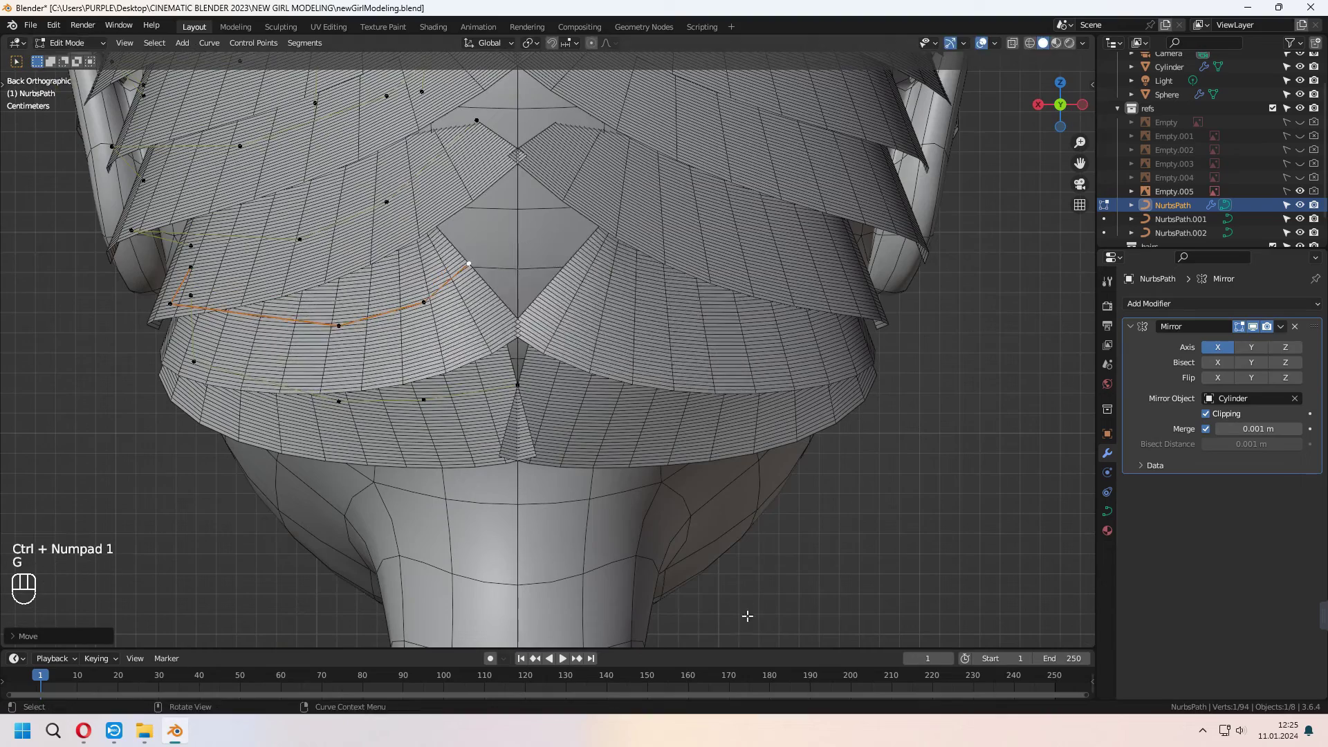
{"action": "left_click", "coordinate": [458, 273], "text": "shift"}
{"action": "key", "text": "ctrl+t"}
{"action": "left_click", "coordinate": [837, 545]}
{"action": "key", "text": "r"}
{"action": "left_click", "coordinate": [482, 291]}
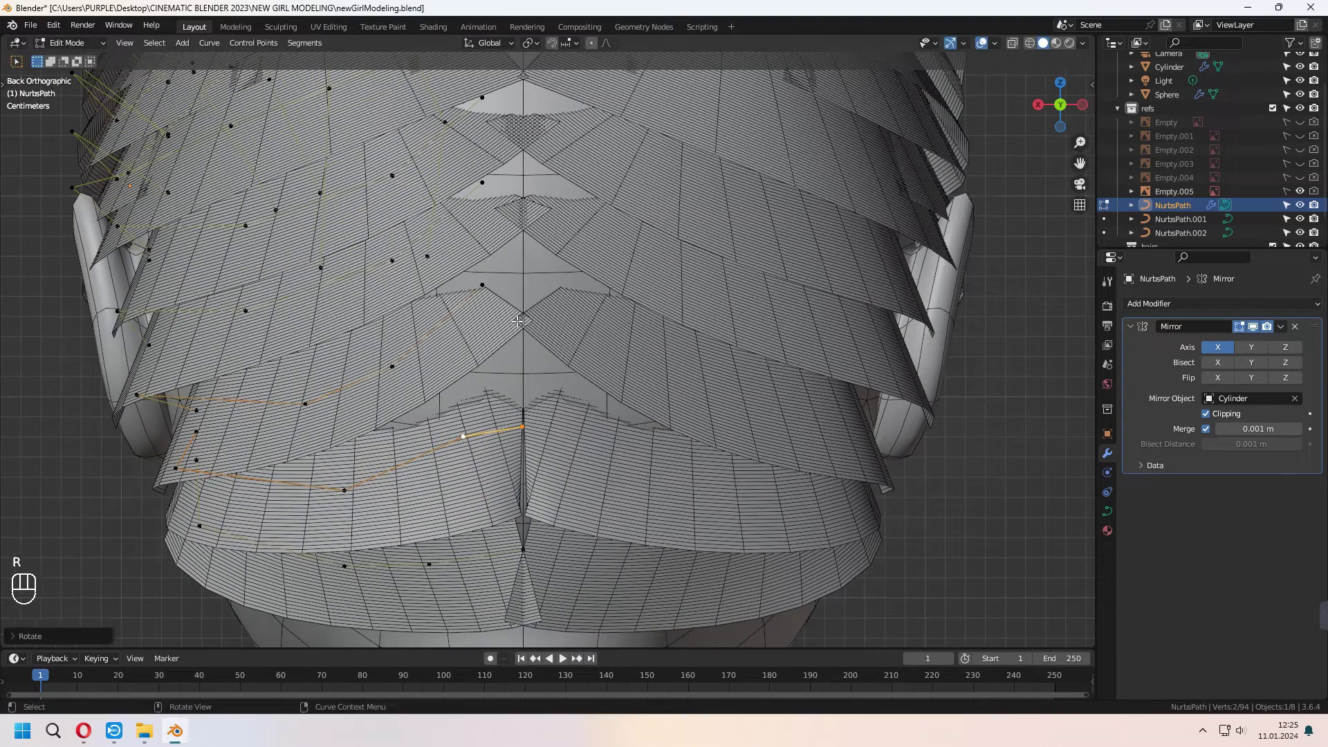
{"action": "key", "text": "g"}
{"action": "left_click", "coordinate": [760, 410]}
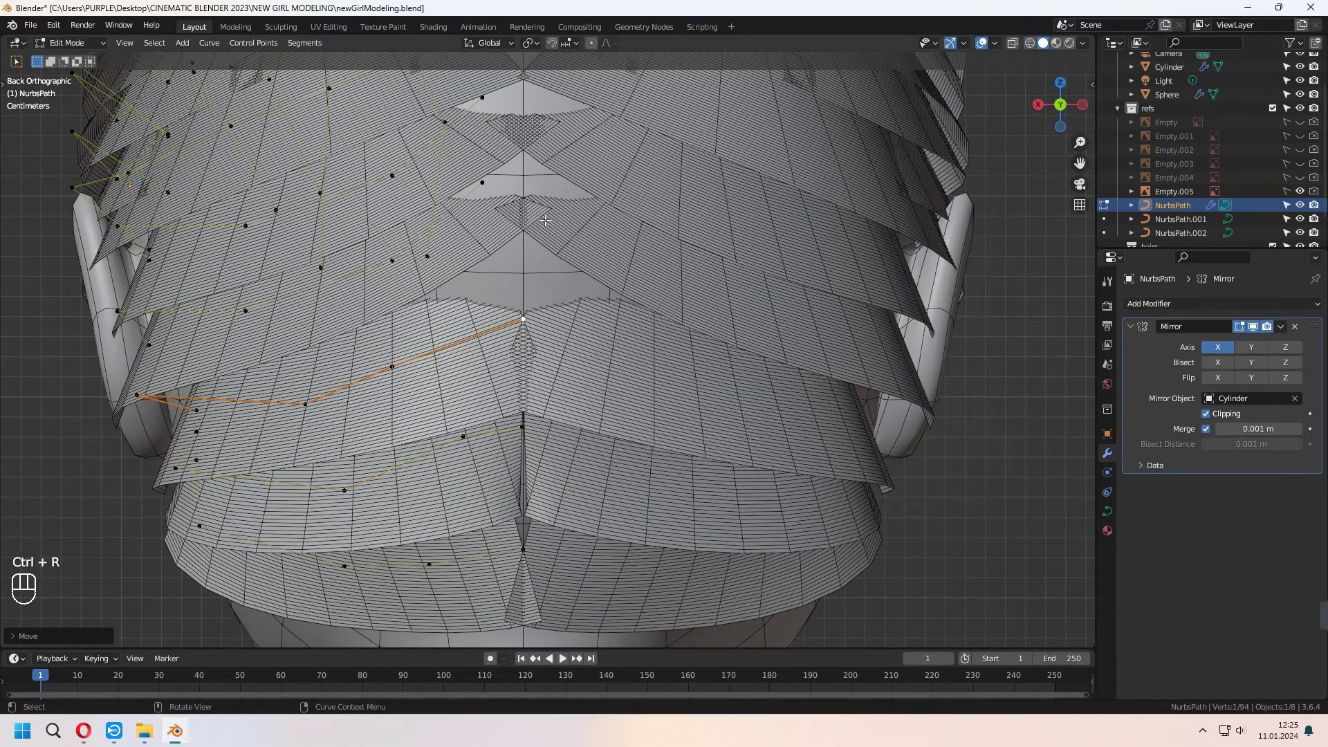
- Tilt and rotate another back strand point, then save the file
{"action": "middle_click_drag", "start_coordinate": [542, 230], "coordinate": [622, 291]}
{"action": "key", "text": "ctrl+KP_1"}
{"action": "left_click", "coordinate": [437, 340], "text": "shift"}
{"action": "key", "text": "ctrl+t"}
{"action": "key", "text": "r"}
{"action": "key", "text": "r"}
{"action": "left_click", "coordinate": [950, 440]}
{"action": "key", "text": "ctrl+s"}
- Adjust a strand point's thickness and slide a point along the Y axis
{"action": "mouse_move", "coordinate": [950, 440]}
{"action": "middle_mouse_down"}
{"action": "mouse_move", "coordinate": [777, 479]}
{"action": "mouse_move", "coordinate": [622, 346]}
{"action": "middle_mouse_up"}
{"action": "key", "text": "alt+s"}
{"action": "left_click", "coordinate": [777, 479]}
{"action": "key", "text": "KP_1"}
{"action": "key", "text": "ctrl+KP_1"}
{"action": "key", "text": "g"}
{"action": "key", "text": "g"}
{"action": "key", "text": "y"}
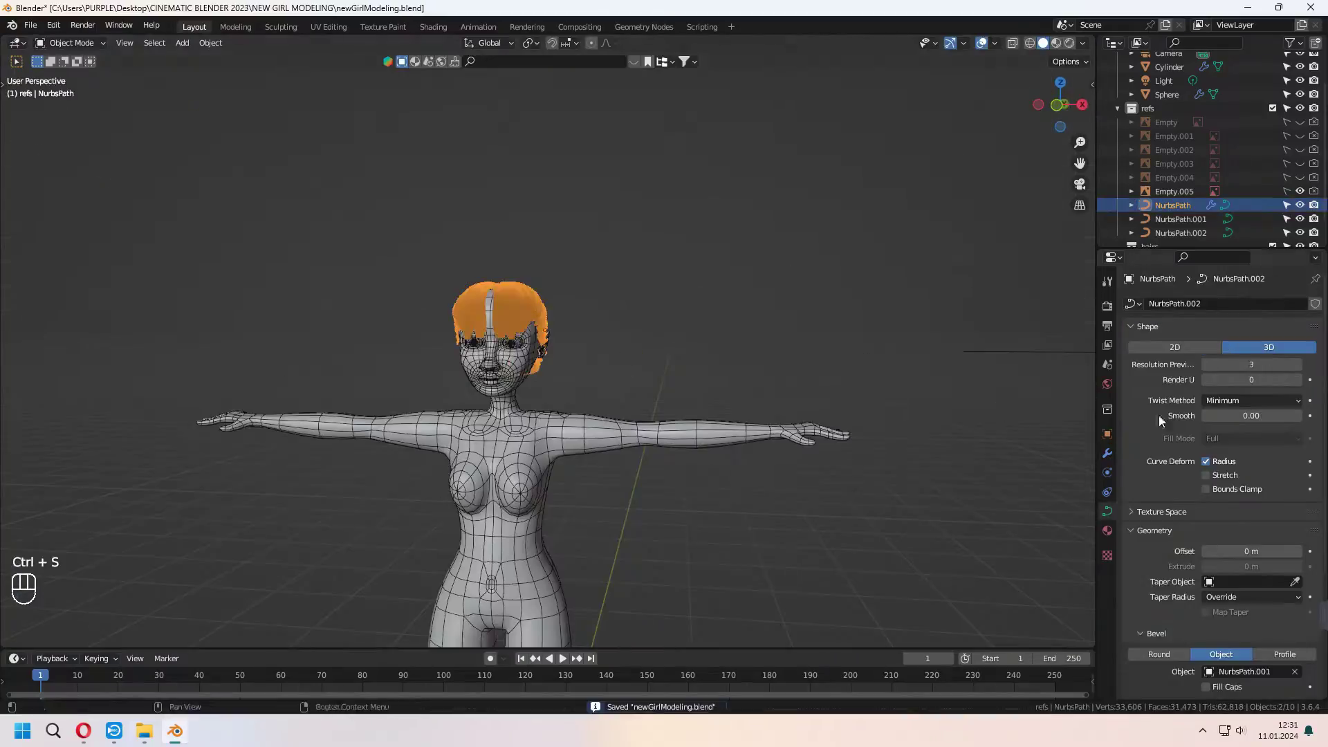
- Select NurbsPath.001 and set its Resolution Preview U to 1
{"action": "scroll", "coordinate": [1251, 474], "scroll_direction": "down", "scroll_amount": 1}
{"action": "scroll", "coordinate": [1215, 538], "scroll_direction": "down", "scroll_amount": 5}
{"action": "left_click", "coordinate": [1031, 354]}
{"action": "middle_click_drag", "start_coordinate": [1031, 359], "coordinate": [972, 404], "text": "shift"}
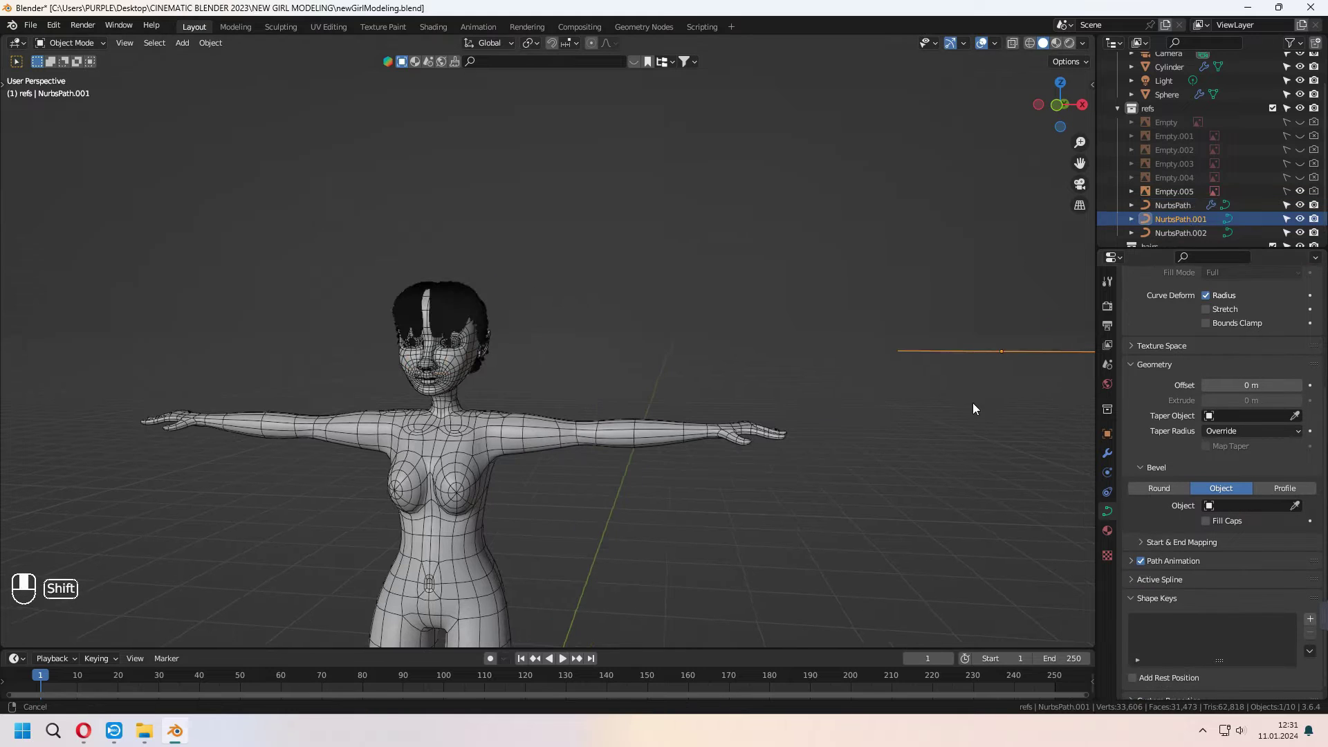
{"action": "scroll", "coordinate": [1160, 354], "scroll_direction": "up", "scroll_amount": 4}
{"action": "scroll", "coordinate": [1159, 402], "scroll_direction": "up", "scroll_amount": 2}
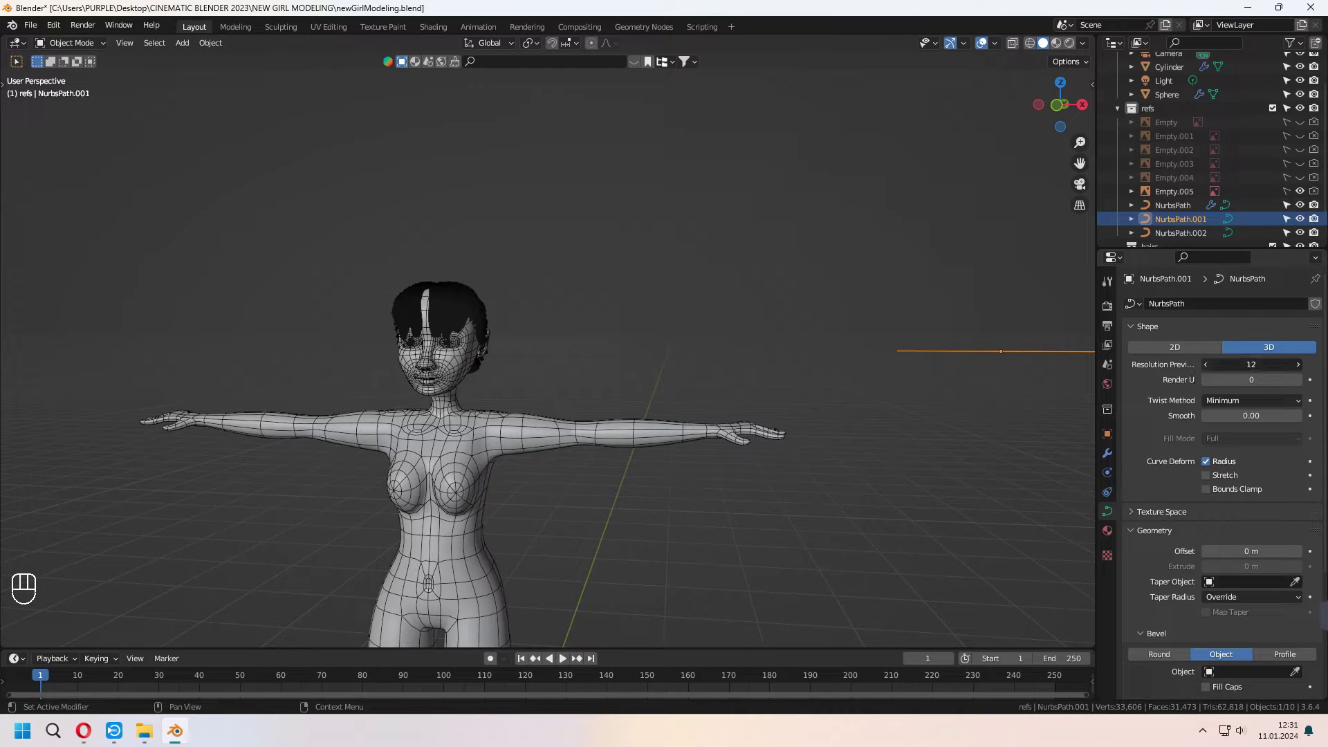
{"action": "left_click", "coordinate": [1206, 364]}
{"action": "middle_click_drag", "start_coordinate": [946, 429], "coordinate": [951, 453], "text": "shift"}
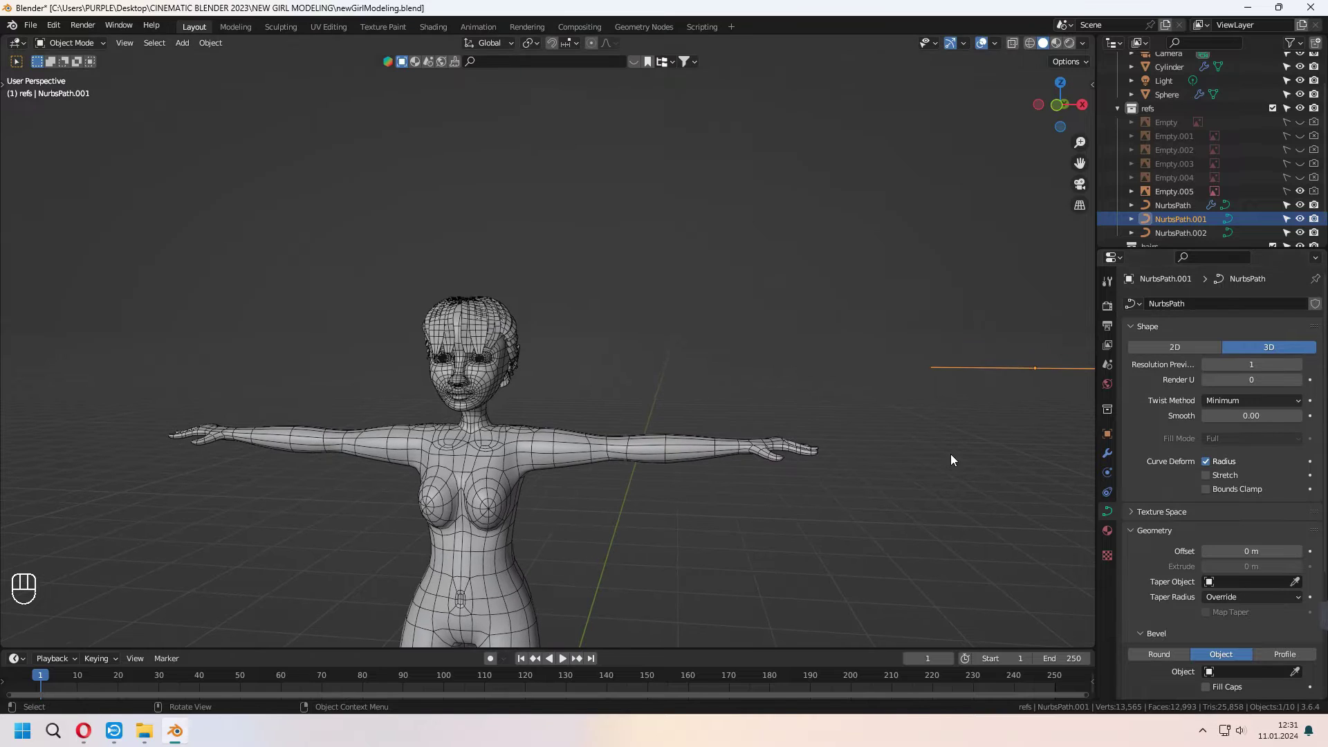
- Reposition and frame the profile curve, then select its middle point in Edit Mode
{"action": "key", "text": "g"}
{"action": "left_click", "coordinate": [404, 297]}
{"action": "key", "text": "KP_Decimal"}
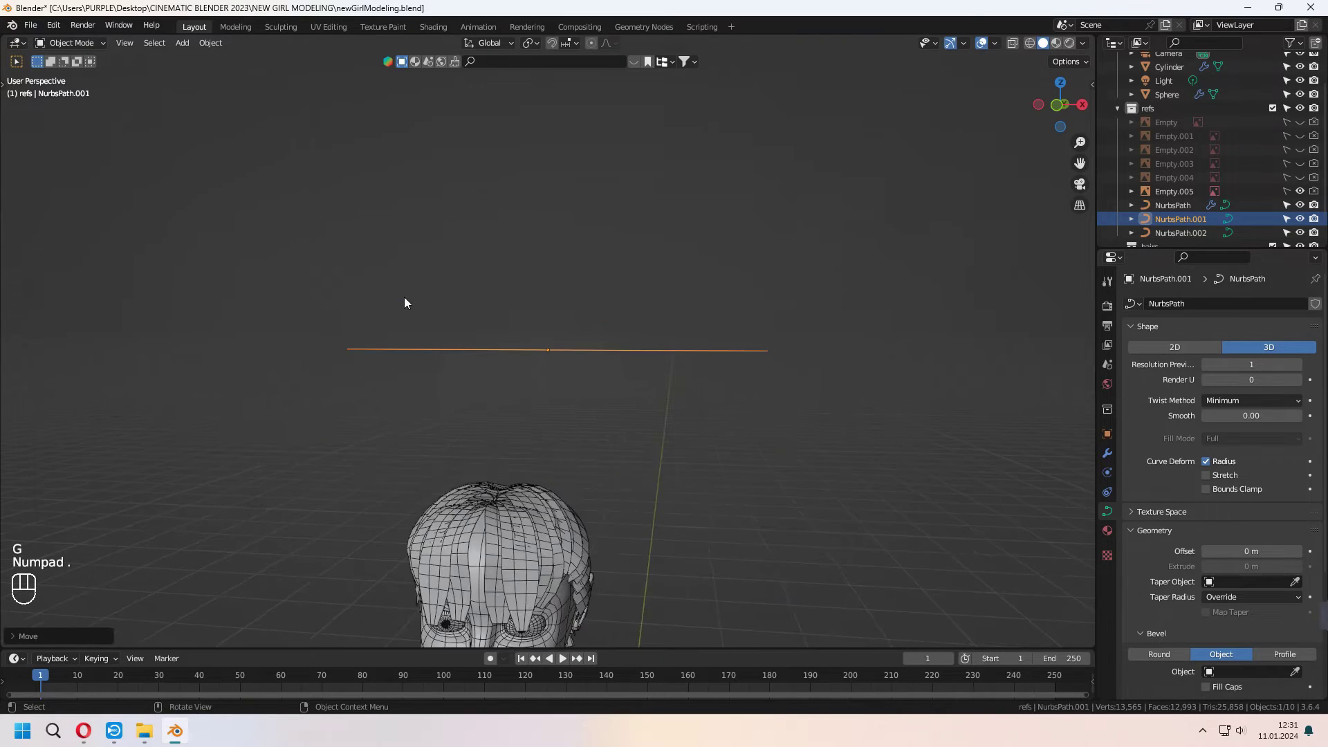
{"action": "scroll", "coordinate": [636, 461], "scroll_direction": "down", "scroll_amount": 3}
{"action": "middle_click_drag", "start_coordinate": [636, 460], "coordinate": [642, 372]}
{"action": "key", "text": "Tab"}
{"action": "scroll", "coordinate": [593, 177], "scroll_direction": "up", "scroll_amount": 3}
{"action": "mouse_move", "coordinate": [592, 178]}
{"action": "middle_mouse_down"}
{"action": "mouse_move", "coordinate": [625, 314]}
{"action": "mouse_move", "coordinate": [589, 162]}
{"action": "middle_mouse_up"}
{"action": "scroll", "coordinate": [624, 314], "scroll_direction": "up", "scroll_amount": 3}
{"action": "left_click", "coordinate": [644, 206]}
{"action": "mouse_move", "coordinate": [643, 205]}
{"action": "middle_mouse_down", "text": "shift"}
{"action": "mouse_move", "coordinate": [711, 290]}
{"action": "mouse_move", "coordinate": [693, 311]}
{"action": "middle_mouse_up", "text": "shift"}
- Move the profile's middle and outer points along Y to reshape the hair-card profile
{"action": "key", "text": "g"}
{"action": "key", "text": "y"}
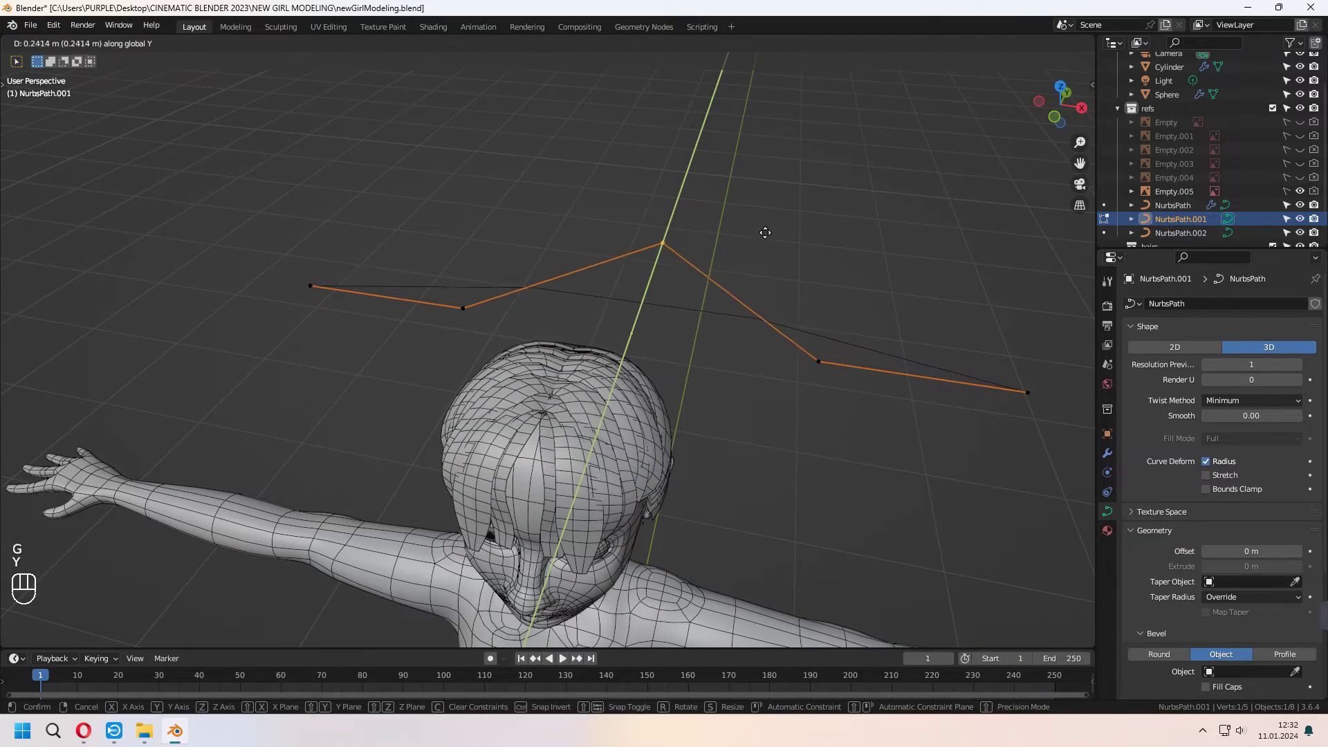
{"action": "left_click", "coordinate": [767, 231]}
{"action": "mouse_move", "coordinate": [747, 367]}
{"action": "middle_mouse_down"}
{"action": "mouse_move", "coordinate": [756, 299]}
{"action": "mouse_move", "coordinate": [715, 352]}
{"action": "mouse_move", "coordinate": [714, 293]}
{"action": "mouse_move", "coordinate": [764, 288]}
{"action": "mouse_move", "coordinate": [732, 332]}
{"action": "mouse_move", "coordinate": [757, 393]}
{"action": "mouse_move", "coordinate": [758, 335]}
{"action": "mouse_move", "coordinate": [795, 300]}
{"action": "mouse_move", "coordinate": [774, 386]}
{"action": "mouse_move", "coordinate": [738, 353]}
{"action": "mouse_move", "coordinate": [593, 396]}
{"action": "mouse_move", "coordinate": [566, 427]}
{"action": "mouse_move", "coordinate": [691, 387]}
{"action": "middle_mouse_up"}
{"action": "key", "text": "g"}
{"action": "key", "text": "y"}
{"action": "left_click", "coordinate": [793, 306]}
- Select the head's hair curve, toggle its point editing, and view the head from the side
{"action": "key", "text": "Tab"}
{"action": "left_click", "coordinate": [591, 398]}
{"action": "key", "text": "Tab"}
{"action": "key", "text": "Tab"}
{"action": "left_click", "coordinate": [749, 333]}
{"action": "key", "text": "Tab"}
{"action": "middle_click_drag", "start_coordinate": [793, 374], "coordinate": [752, 382]}
{"action": "key", "text": "KP_3"}
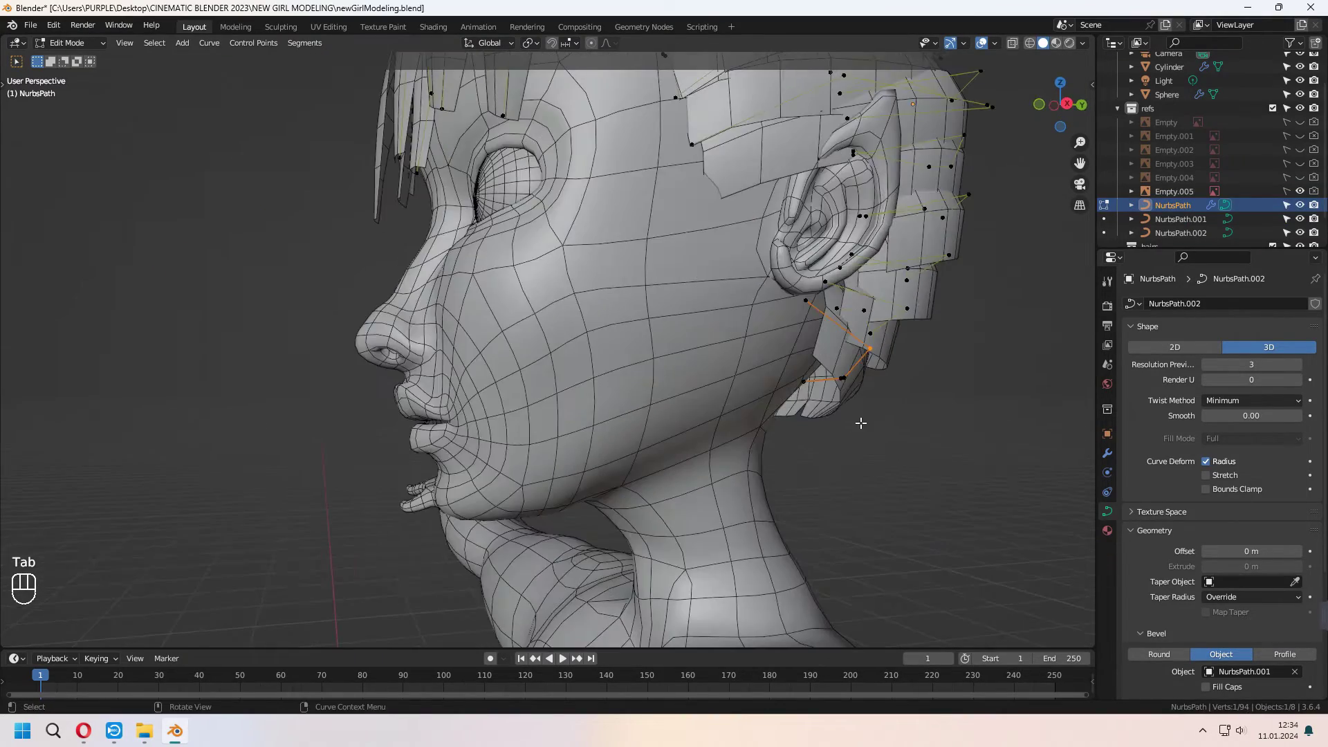
{"action": "scroll", "coordinate": [861, 423], "scroll_direction": "down", "scroll_amount": 3}
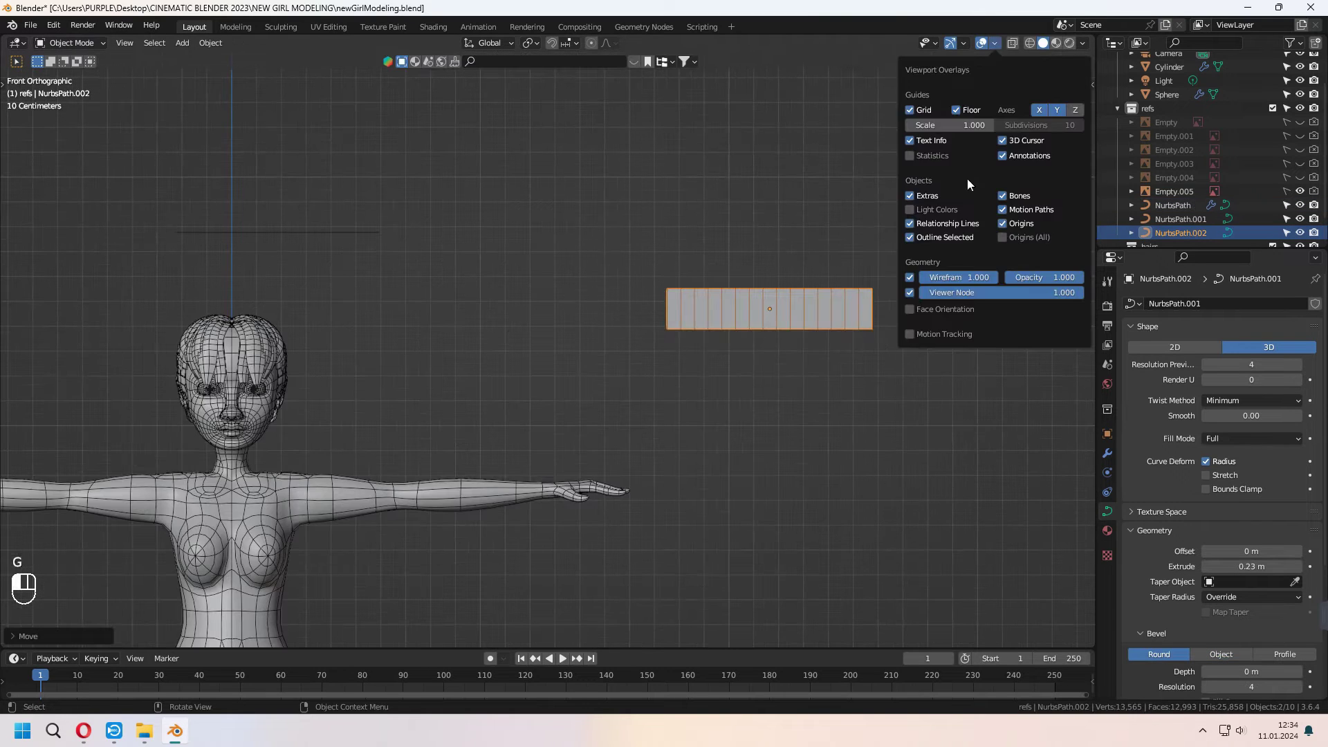
- Save the file, then create a new material named hair for the card in Shading
{"action": "key", "text": "ctrl+s"}
{"action": "middle_click_drag", "start_coordinate": [790, 389], "coordinate": [507, 449]}
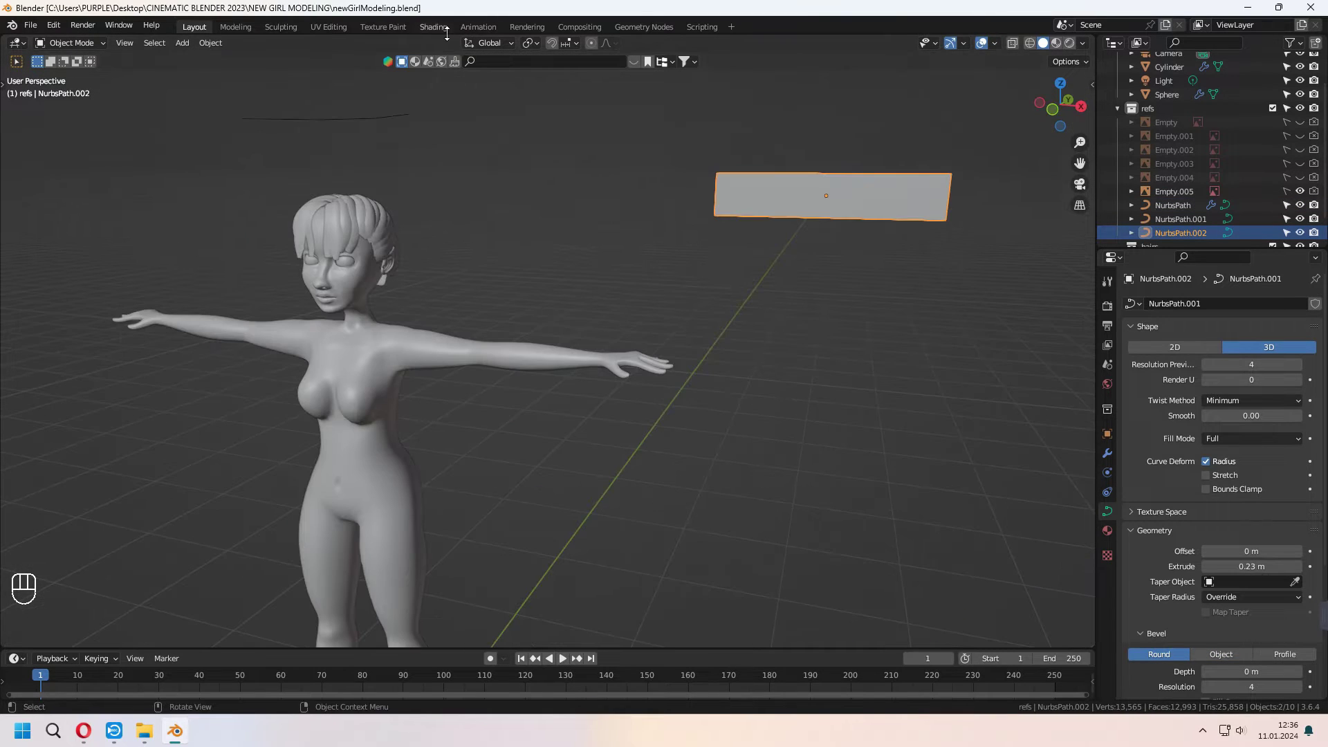
{"action": "left_click", "coordinate": [433, 26]}
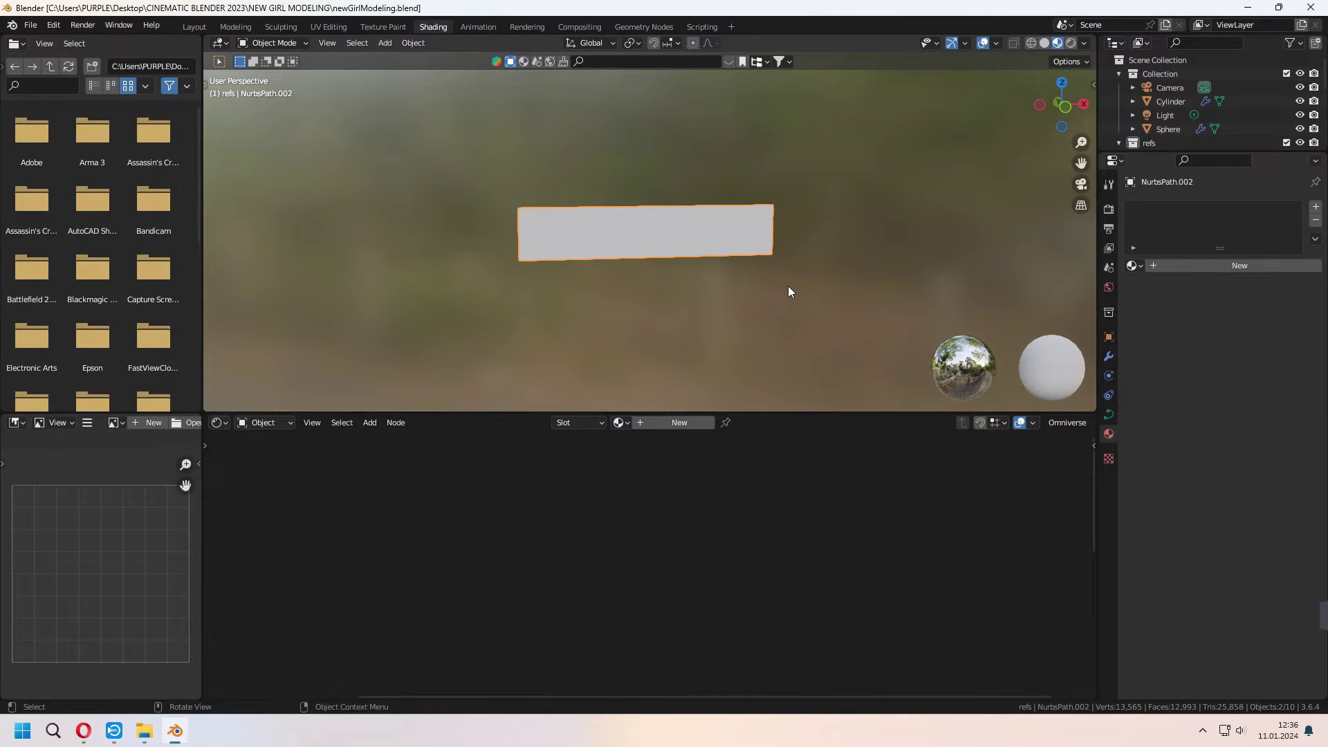
{"action": "left_click", "coordinate": [673, 425]}
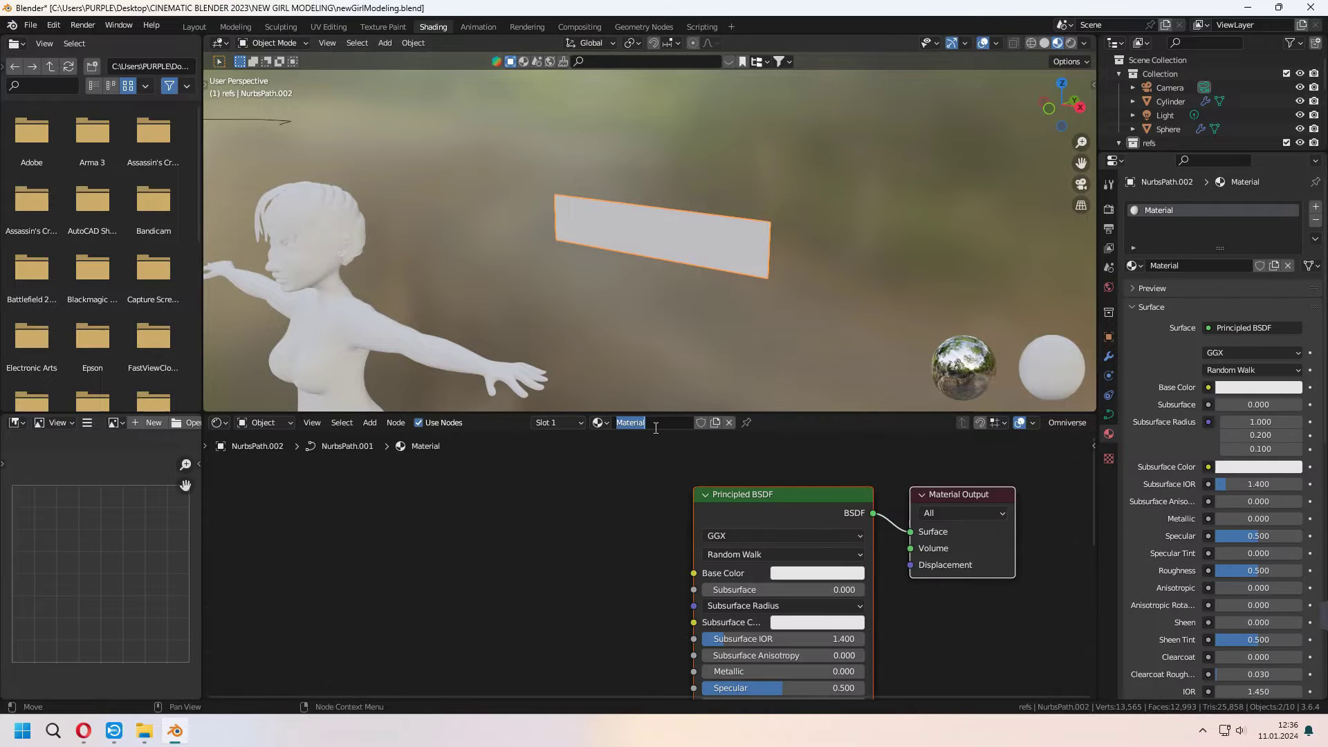
{"action": "middle_click_drag", "start_coordinate": [664, 387], "coordinate": [711, 318]}
- Scroll through the Gumroad Hair Texture Pack page in Opera, then open the downloaded folder
{"action": "scroll", "coordinate": [540, 613], "scroll_direction": "down", "scroll_amount": 2}
{"action": "left_click", "coordinate": [83, 731]}
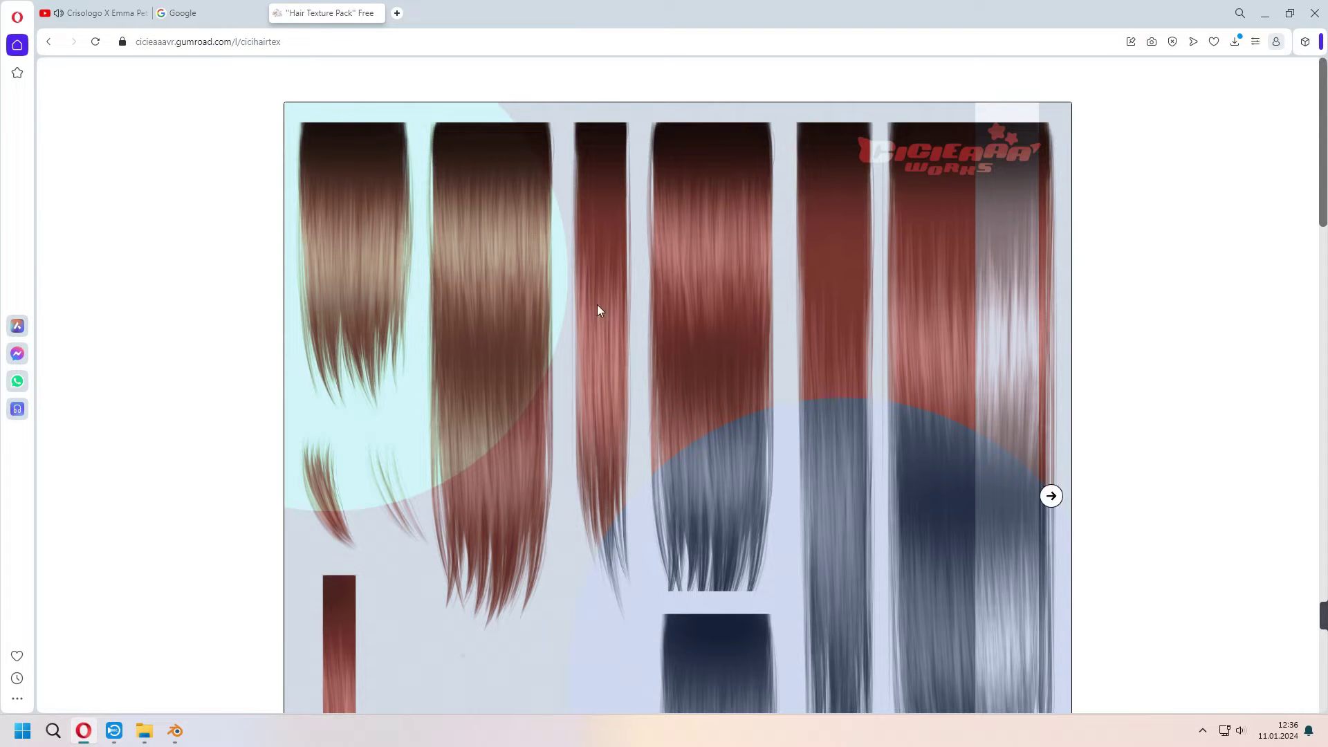
{"action": "scroll", "coordinate": [856, 223], "scroll_direction": "down", "scroll_amount": 1}
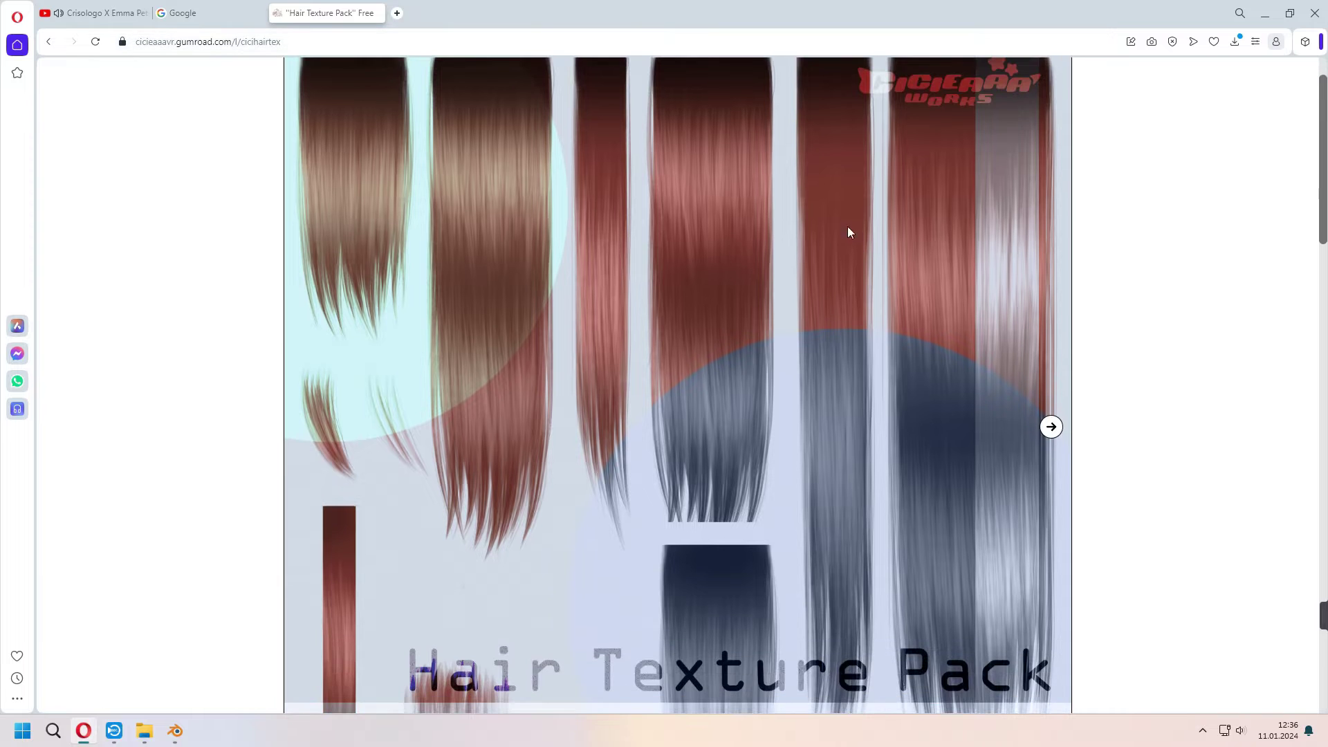
{"action": "scroll", "coordinate": [918, 231], "scroll_direction": "down", "scroll_amount": 1}
{"action": "scroll", "coordinate": [918, 228], "scroll_direction": "down", "scroll_amount": 4}
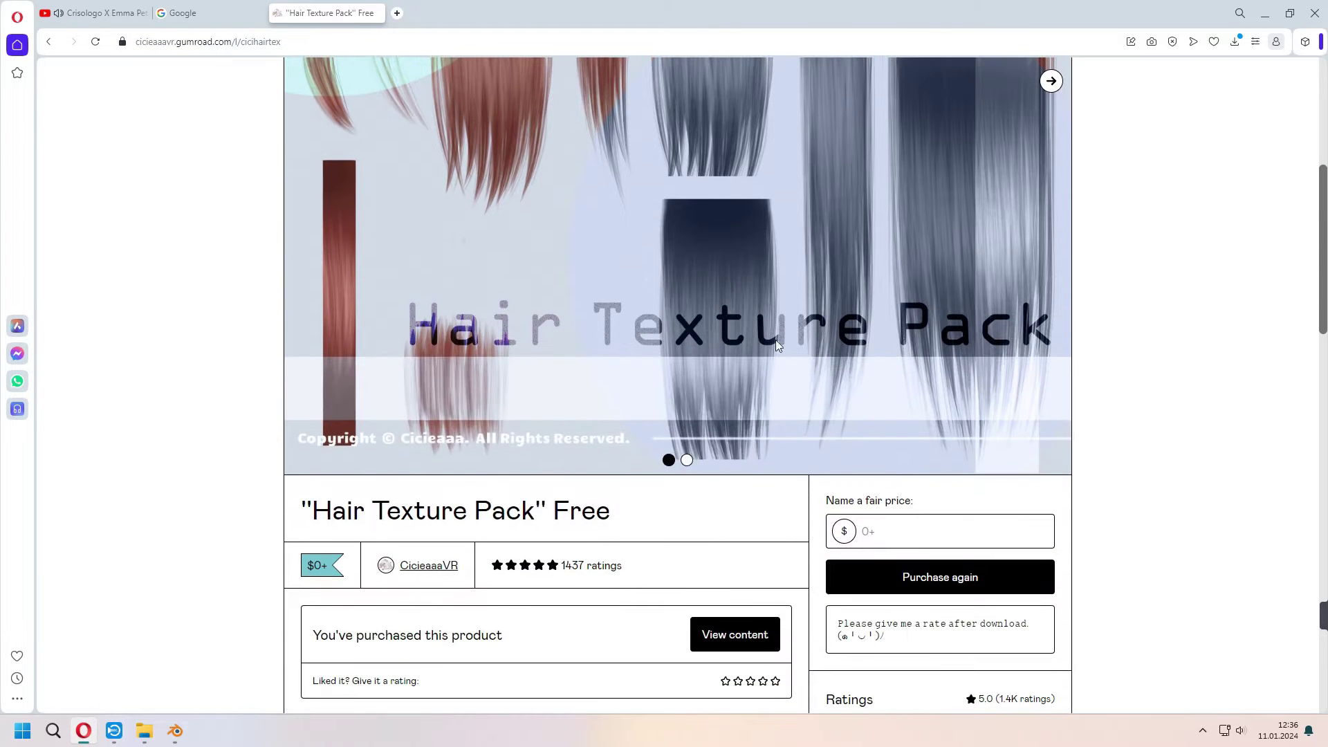
{"action": "scroll", "coordinate": [642, 207], "scroll_direction": "up", "scroll_amount": 3}
{"action": "scroll", "coordinate": [834, 383], "scroll_direction": "down", "scroll_amount": 3}
{"action": "scroll", "coordinate": [745, 422], "scroll_direction": "down", "scroll_amount": 5}
{"action": "scroll", "coordinate": [634, 460], "scroll_direction": "up", "scroll_amount": 3}
{"action": "scroll", "coordinate": [635, 462], "scroll_direction": "up", "scroll_amount": 5}
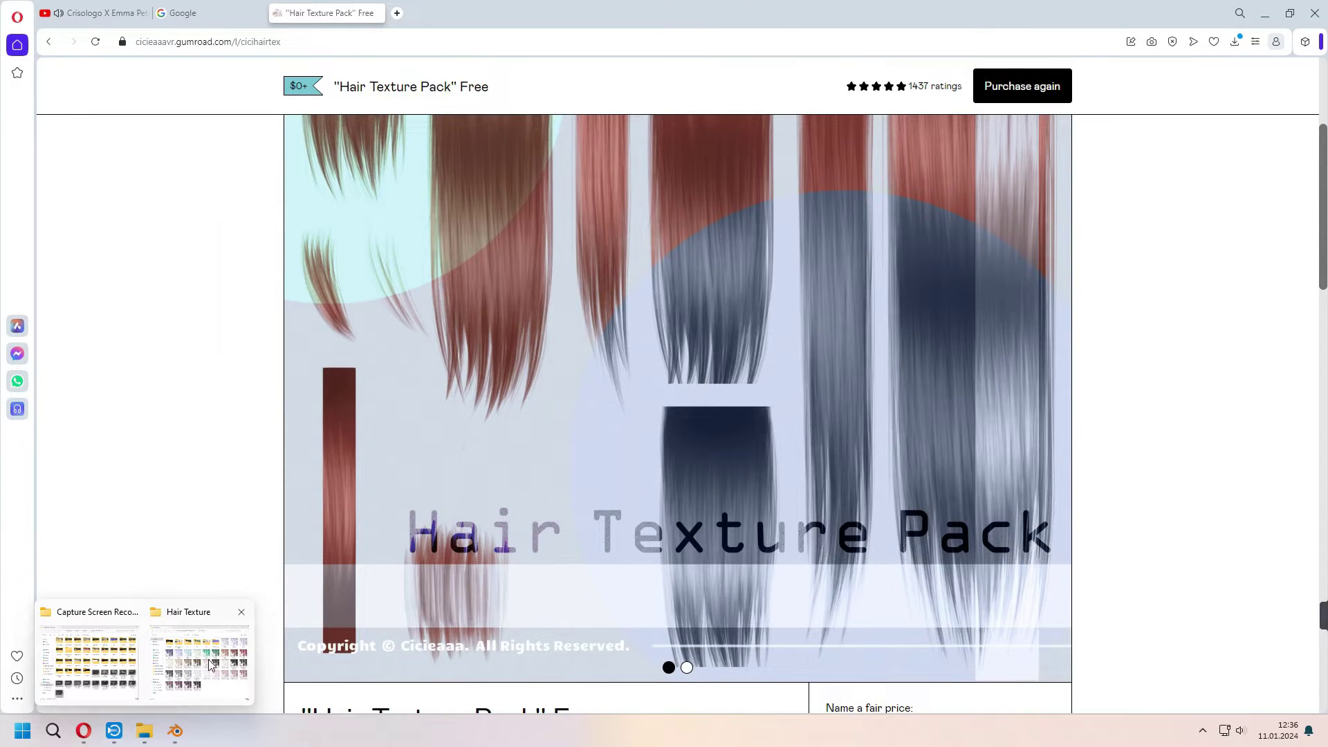
{"action": "left_click", "coordinate": [208, 658]}
- Preview the Standard 04 through Standard 07 hair colour textures full size
{"action": "double_click", "coordinate": [902, 479]}
{"action": "left_click", "coordinate": [1314, 361]}
{"action": "left_click", "coordinate": [1314, 361]}
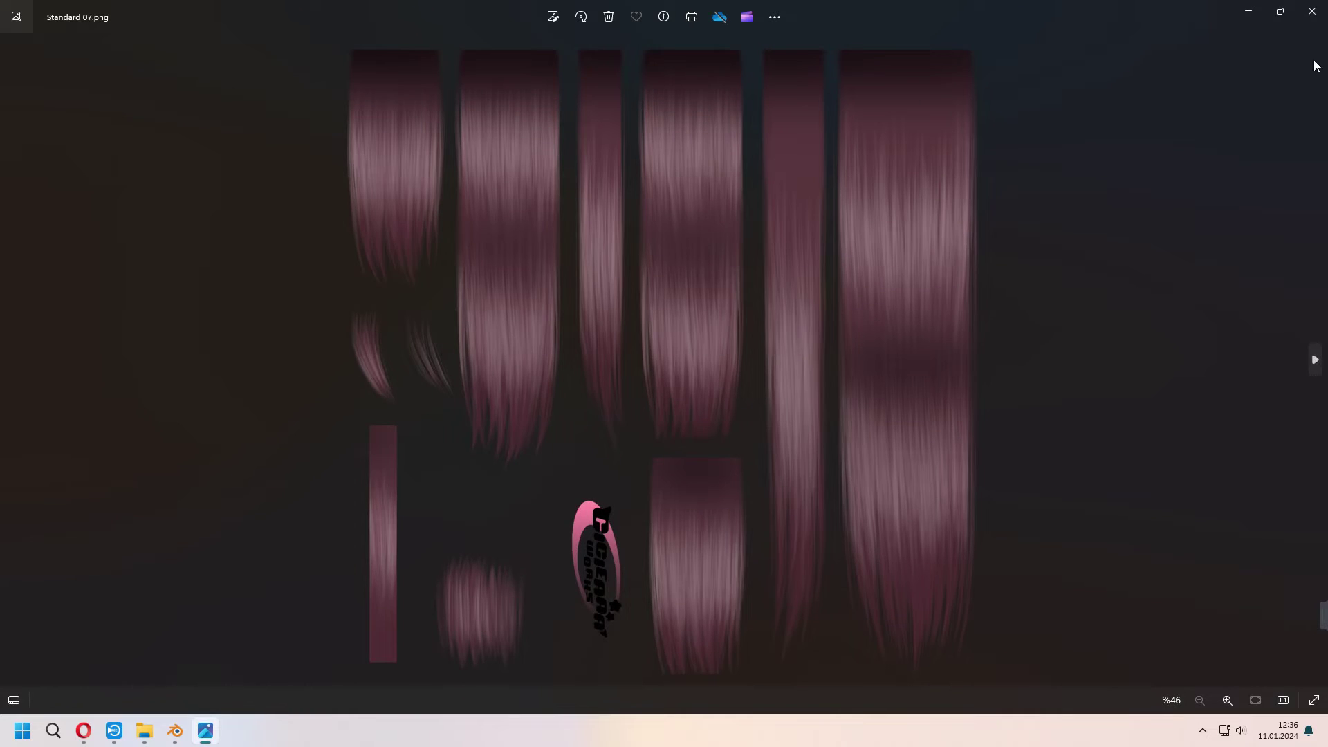
{"action": "left_click", "coordinate": [1312, 11]}
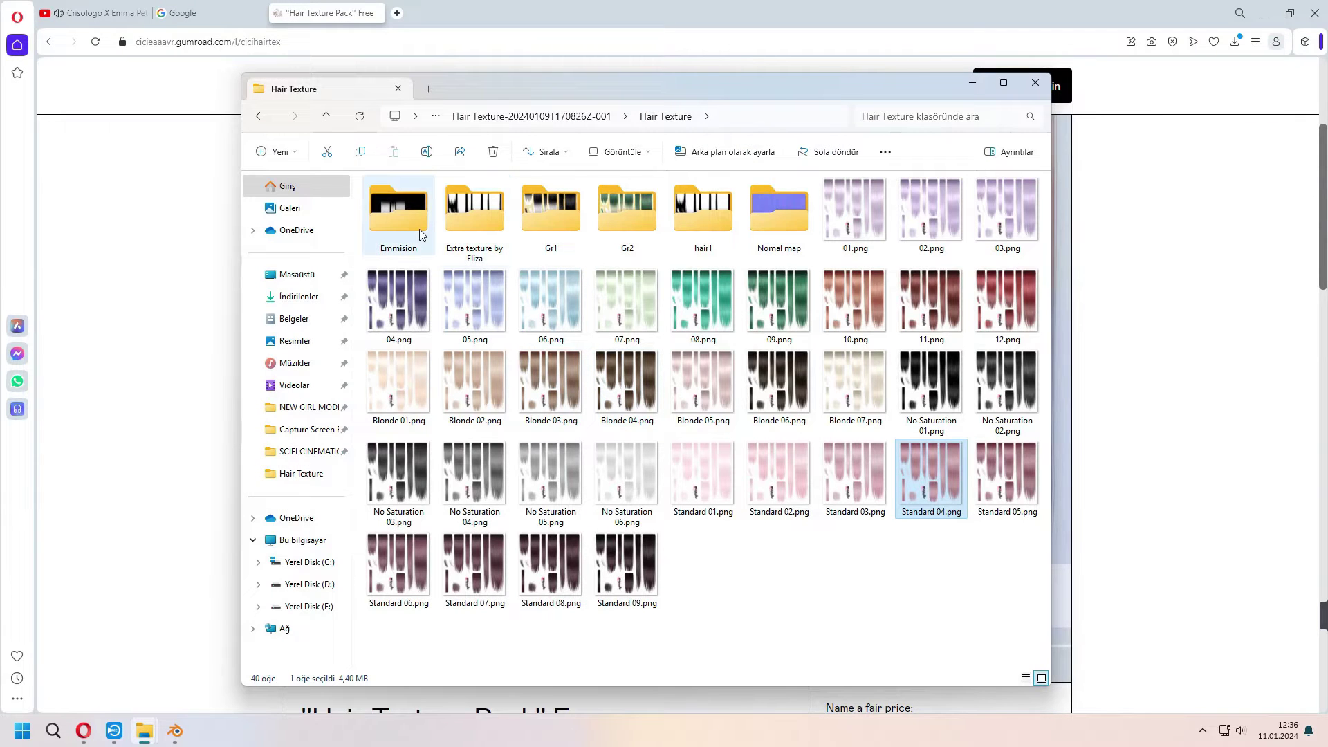
- Preview the Eliza alpha and normal maps, then go back and view hair1's three textures
{"action": "double_click", "coordinate": [473, 228]}
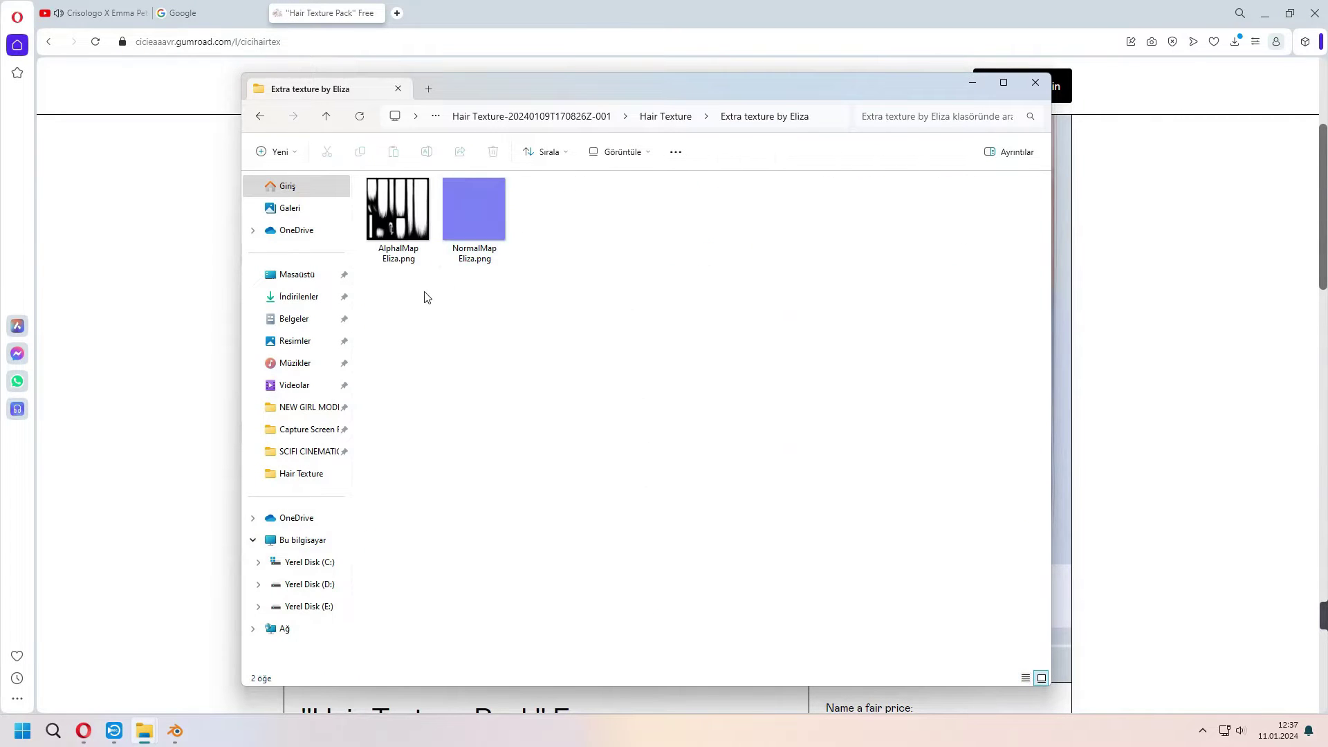
{"action": "double_click", "coordinate": [397, 235]}
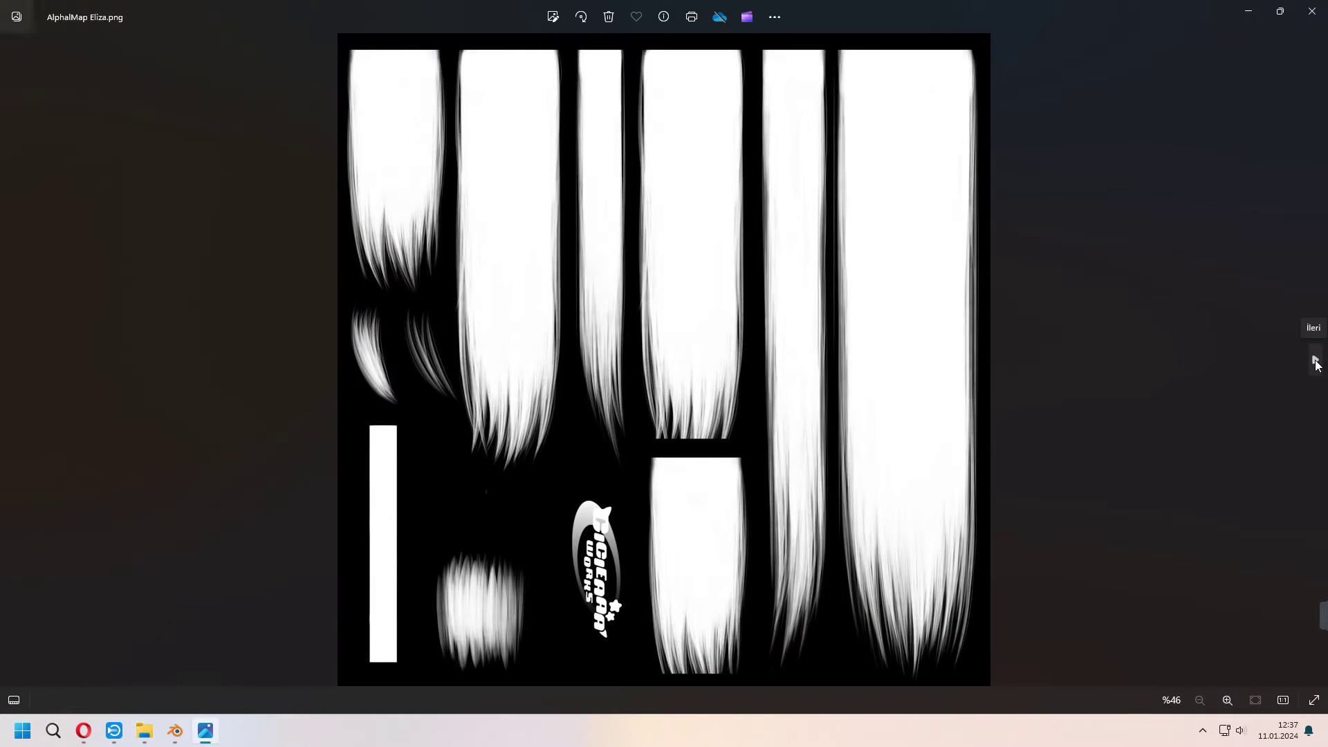
{"action": "left_click", "coordinate": [1314, 359]}
{"action": "left_click", "coordinate": [1312, 11]}
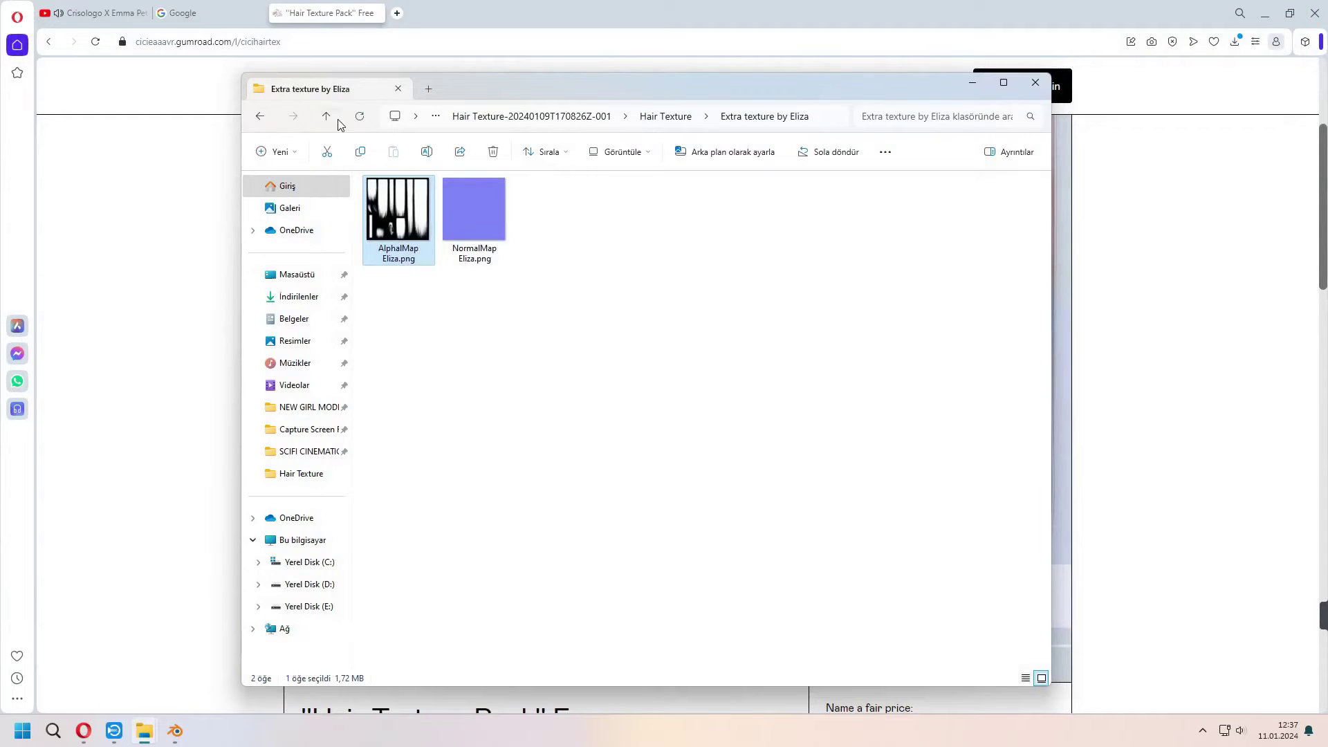
{"action": "left_click", "coordinate": [334, 114]}
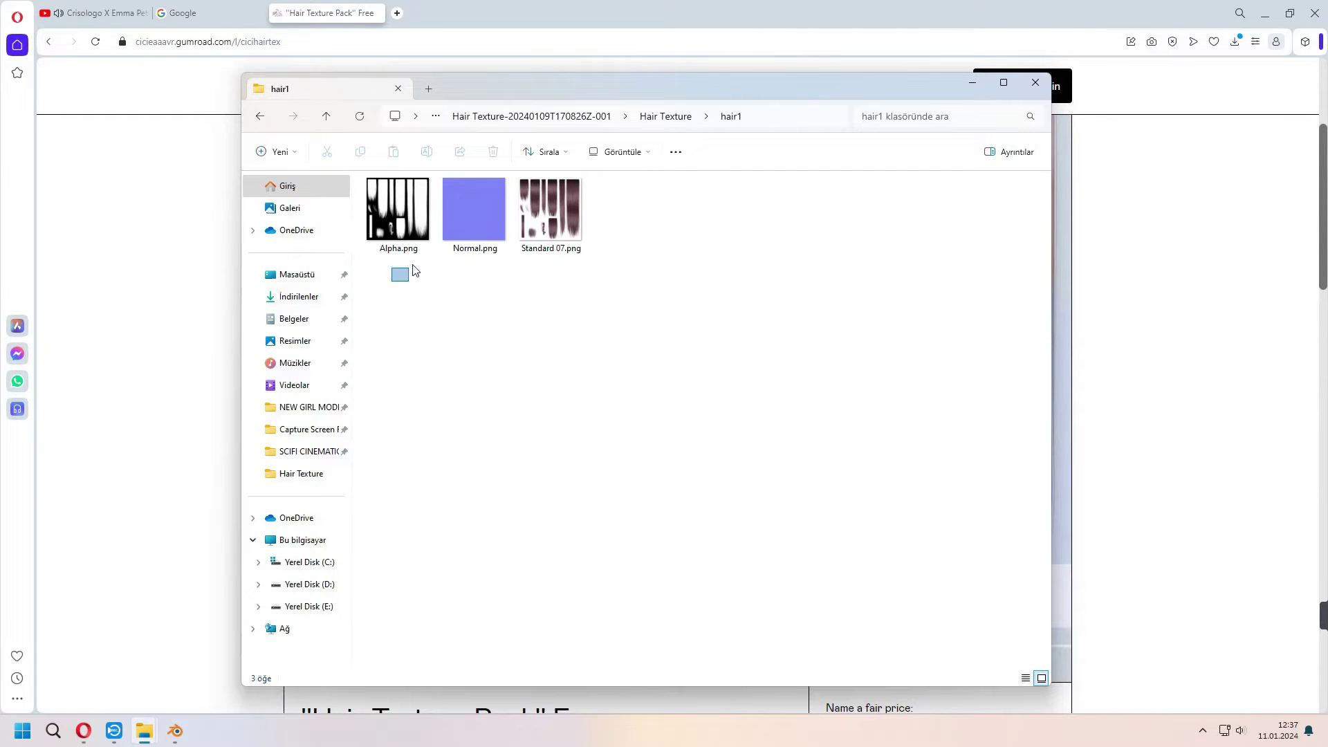
{"action": "left_click_drag", "start_coordinate": [406, 279], "coordinate": [619, 222]}
{"action": "left_click", "coordinate": [424, 277]}
- Load hair1's textures onto the Principled BSDF via Ctrl+Shift+T Principled Texture Setup
{"action": "left_click", "coordinate": [181, 727]}
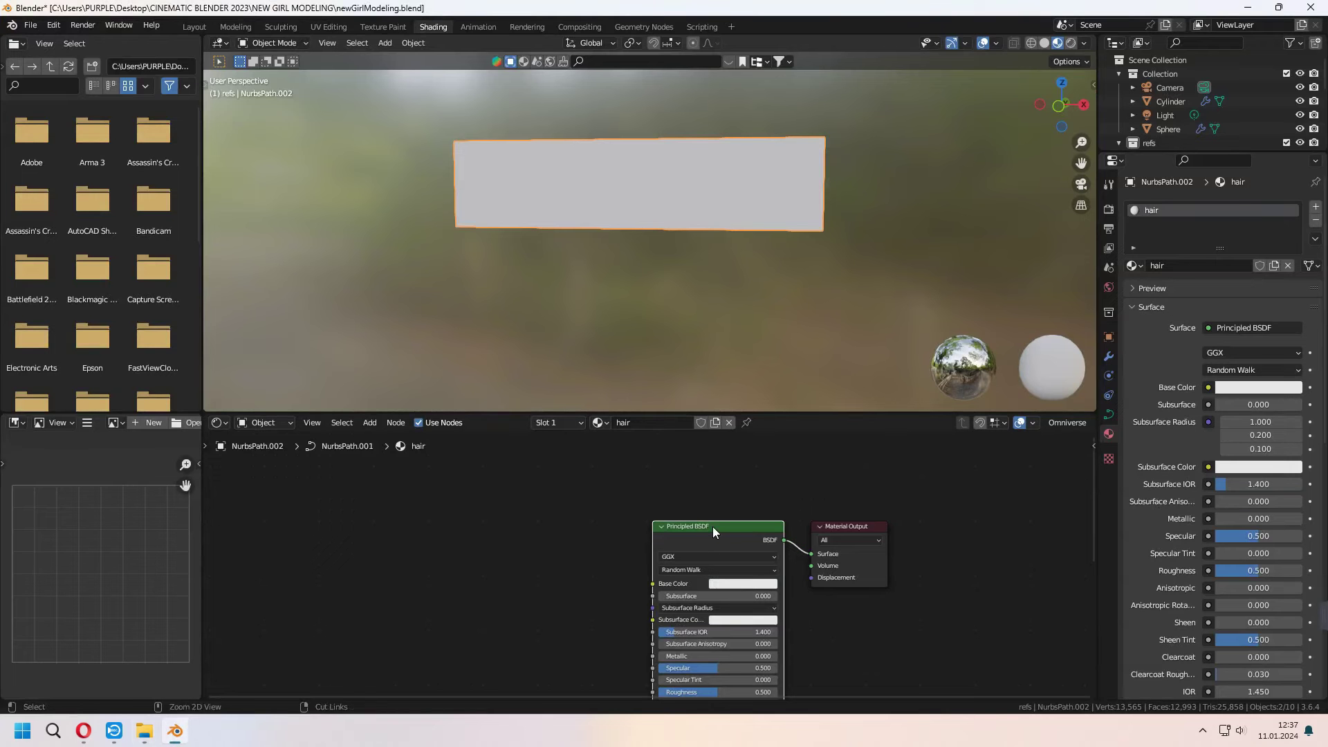
{"action": "key", "text": "ctrl+shift+t"}
{"action": "double_click", "coordinate": [554, 248]}
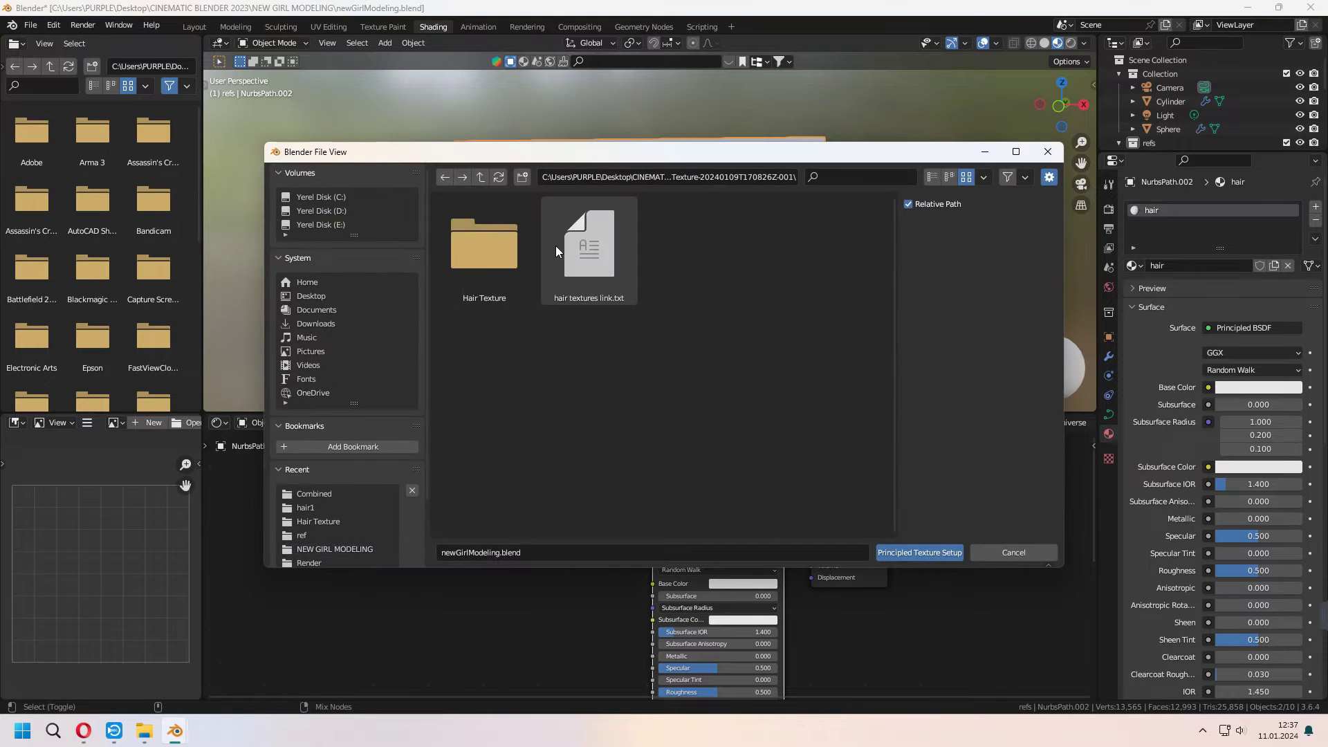
{"action": "double_click", "coordinate": [495, 249]}
{"action": "double_click", "coordinate": [499, 363]}
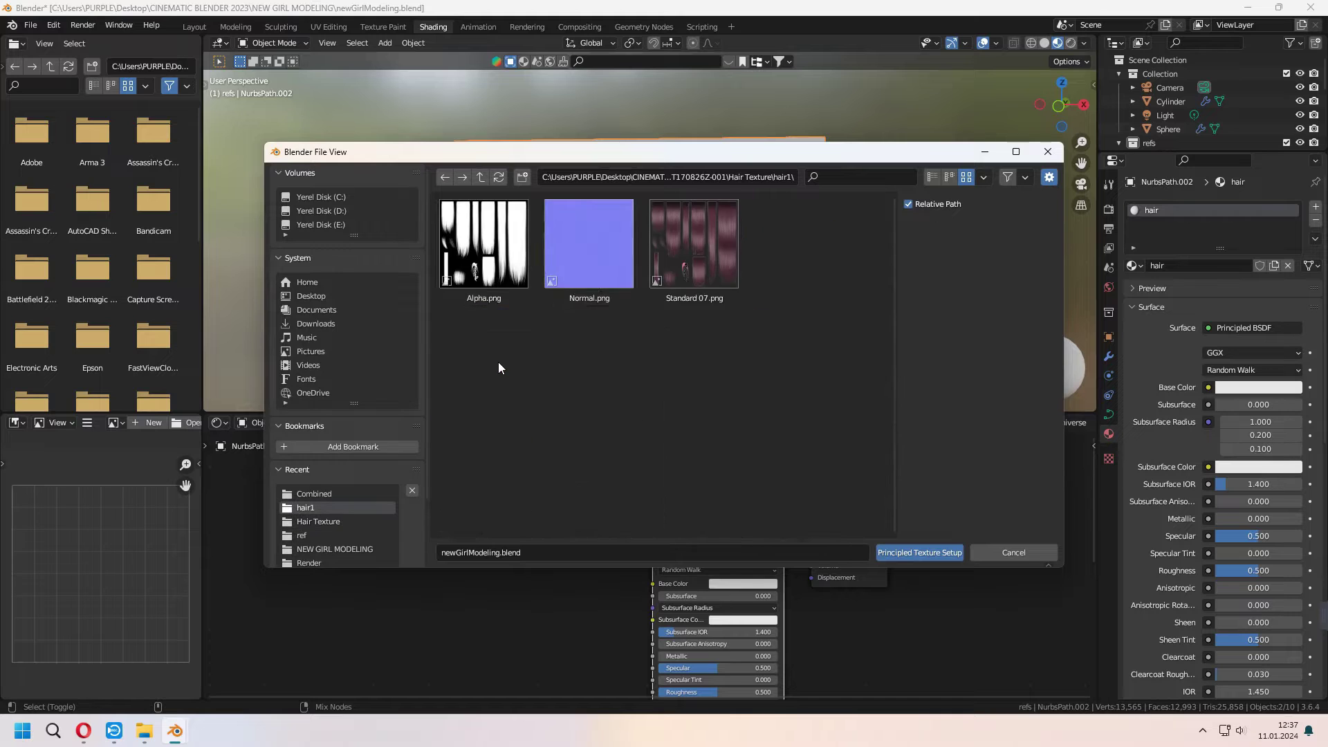
{"action": "left_click_drag", "start_coordinate": [499, 366], "coordinate": [773, 231]}
{"action": "left_click", "coordinate": [898, 554]}
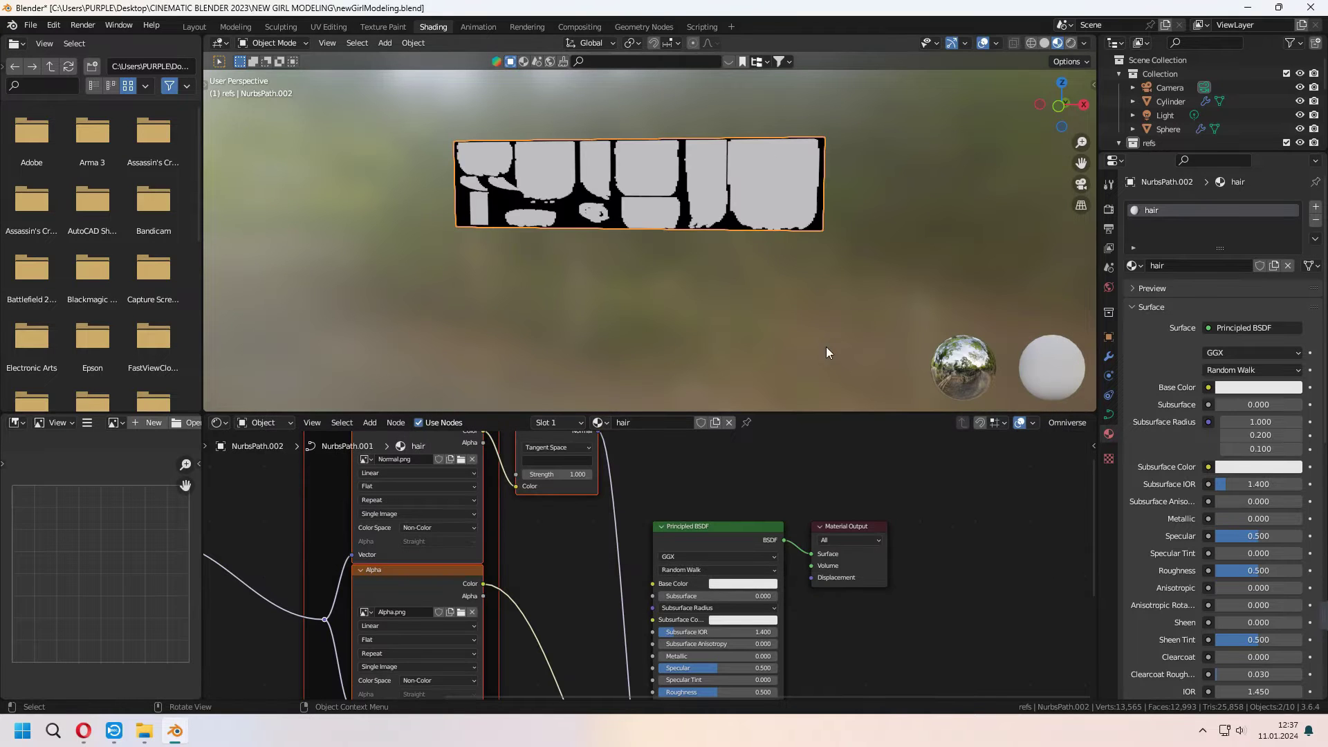
- Add an Image Texture node and link its Color output to Base Color
{"action": "middle_click_drag", "start_coordinate": [721, 483], "coordinate": [752, 549]}
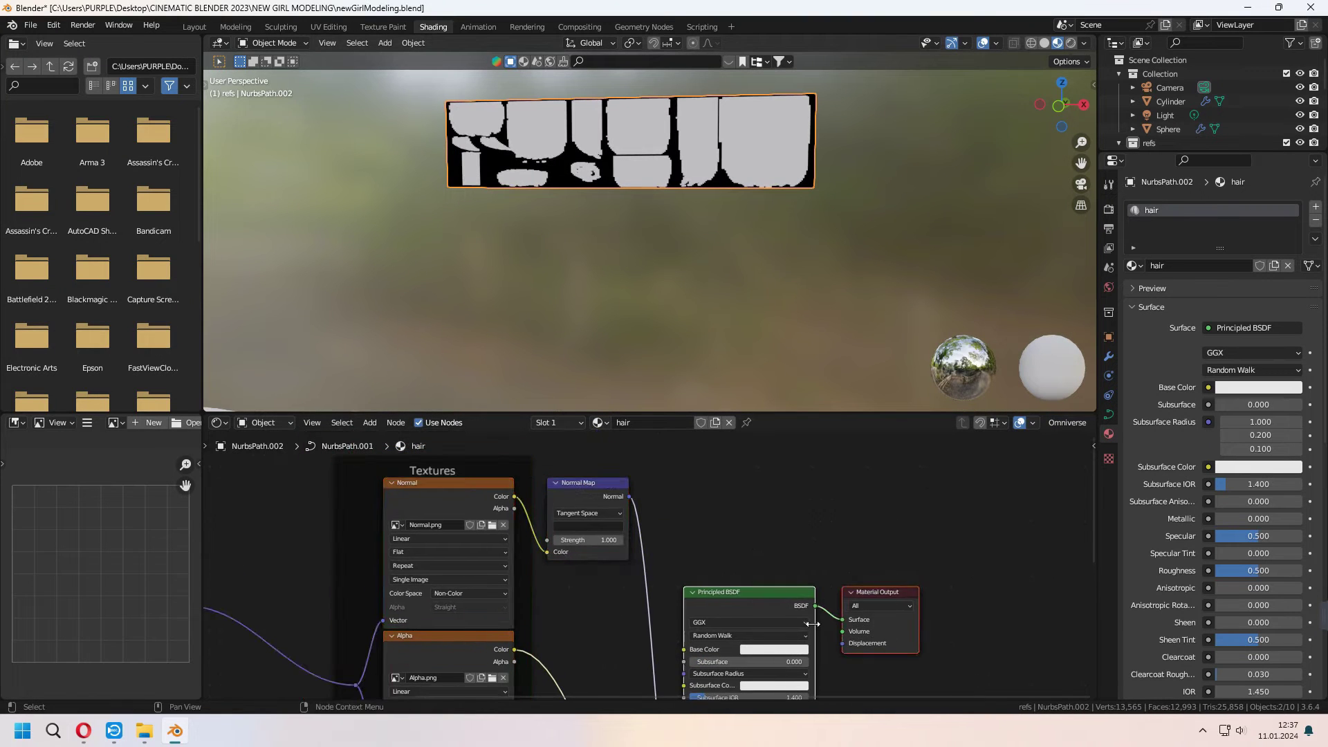
{"action": "left_click_drag", "start_coordinate": [782, 614], "coordinate": [787, 572]}
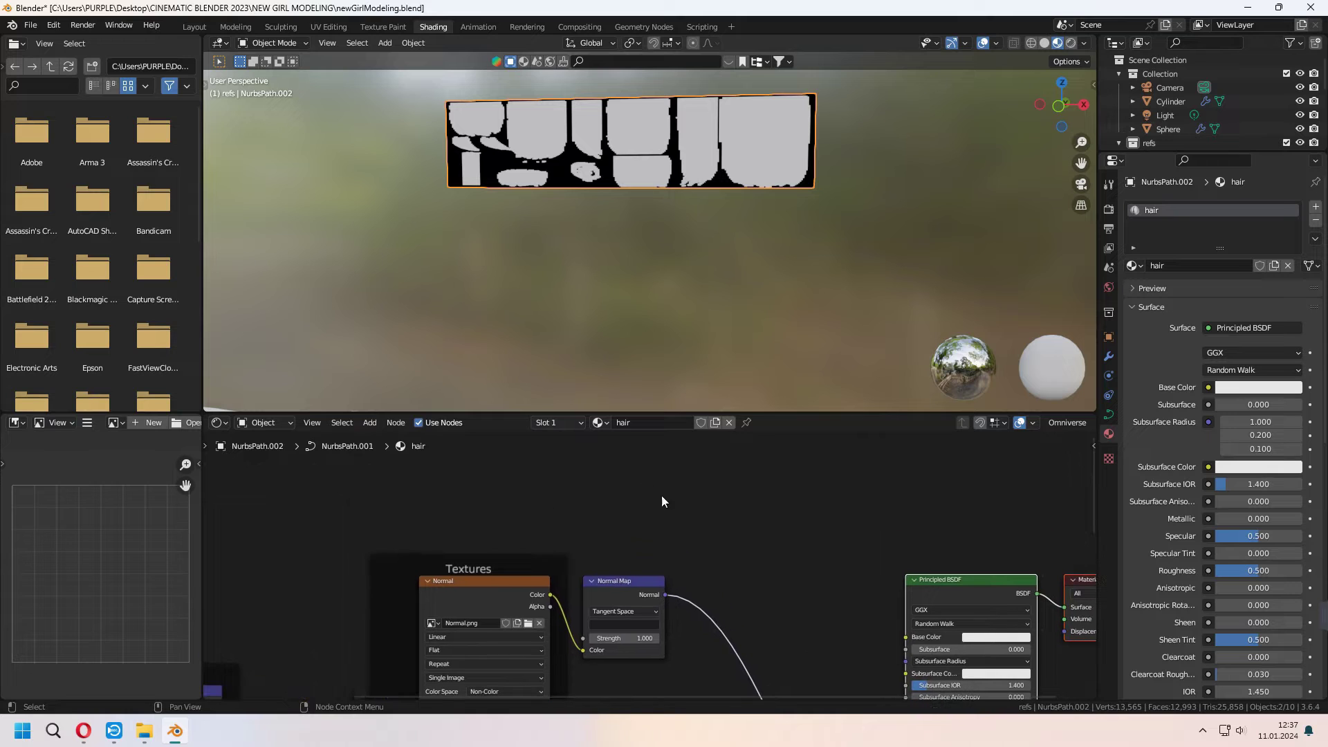
{"action": "key", "text": "shift+a"}
{"action": "key", "text": "Return"}
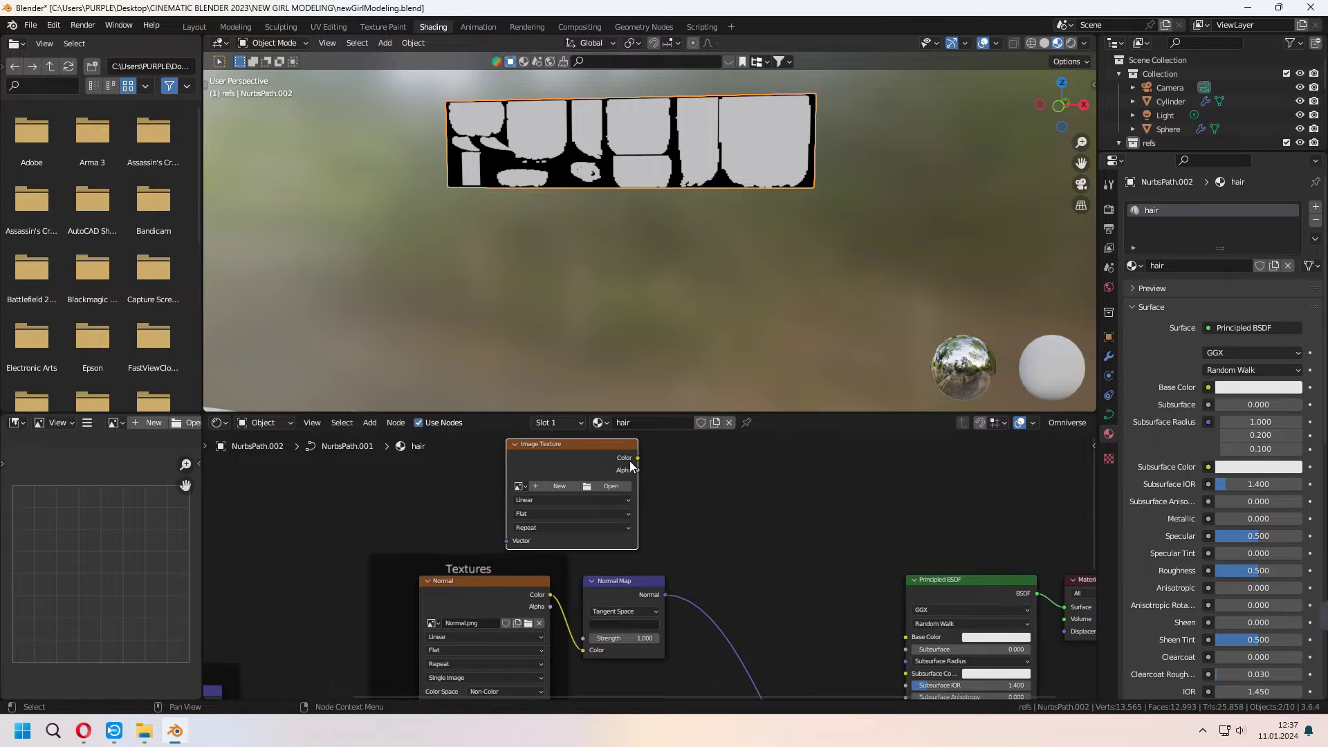
{"action": "left_click_drag", "start_coordinate": [861, 637], "coordinate": [870, 610]}
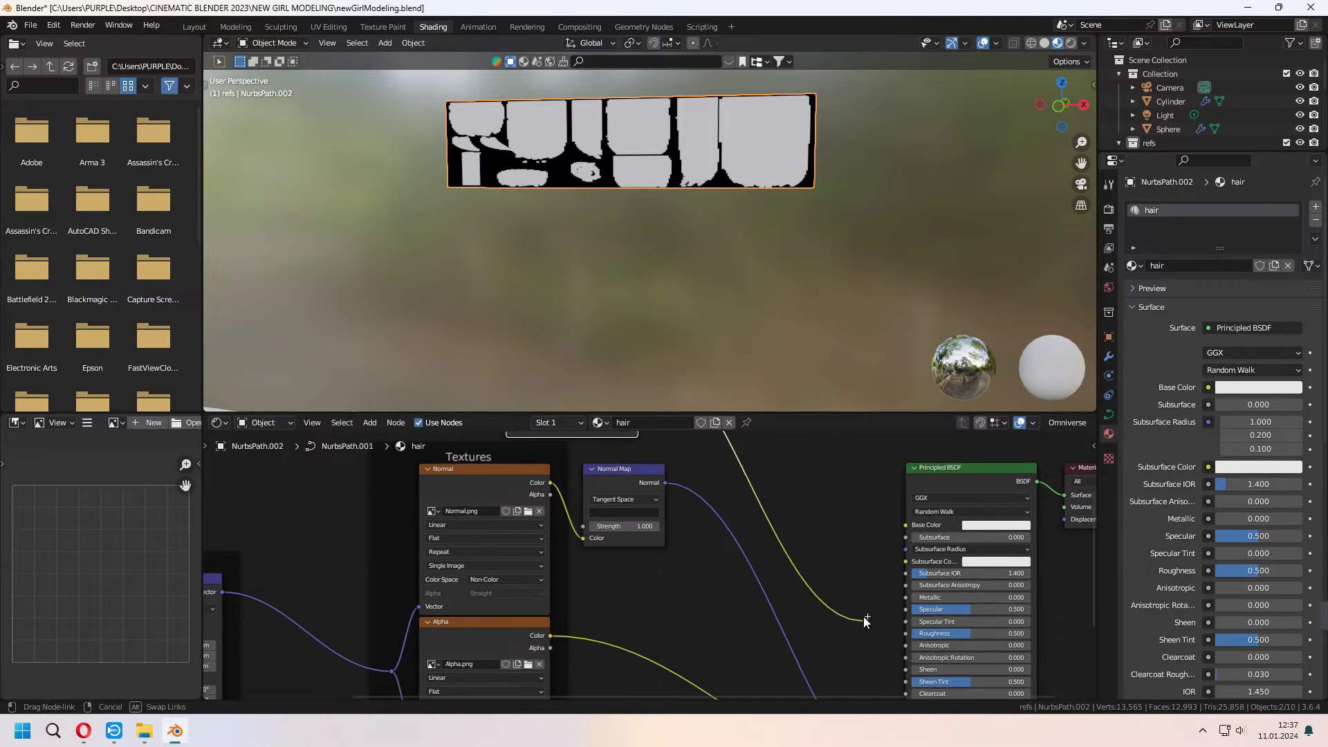
{"action": "left_click_drag", "start_coordinate": [881, 529], "coordinate": [903, 524]}
- Load Standard 09.png from the Hair Texture folder into the new image node
{"action": "middle_click_drag", "start_coordinate": [763, 491], "coordinate": [820, 588]}
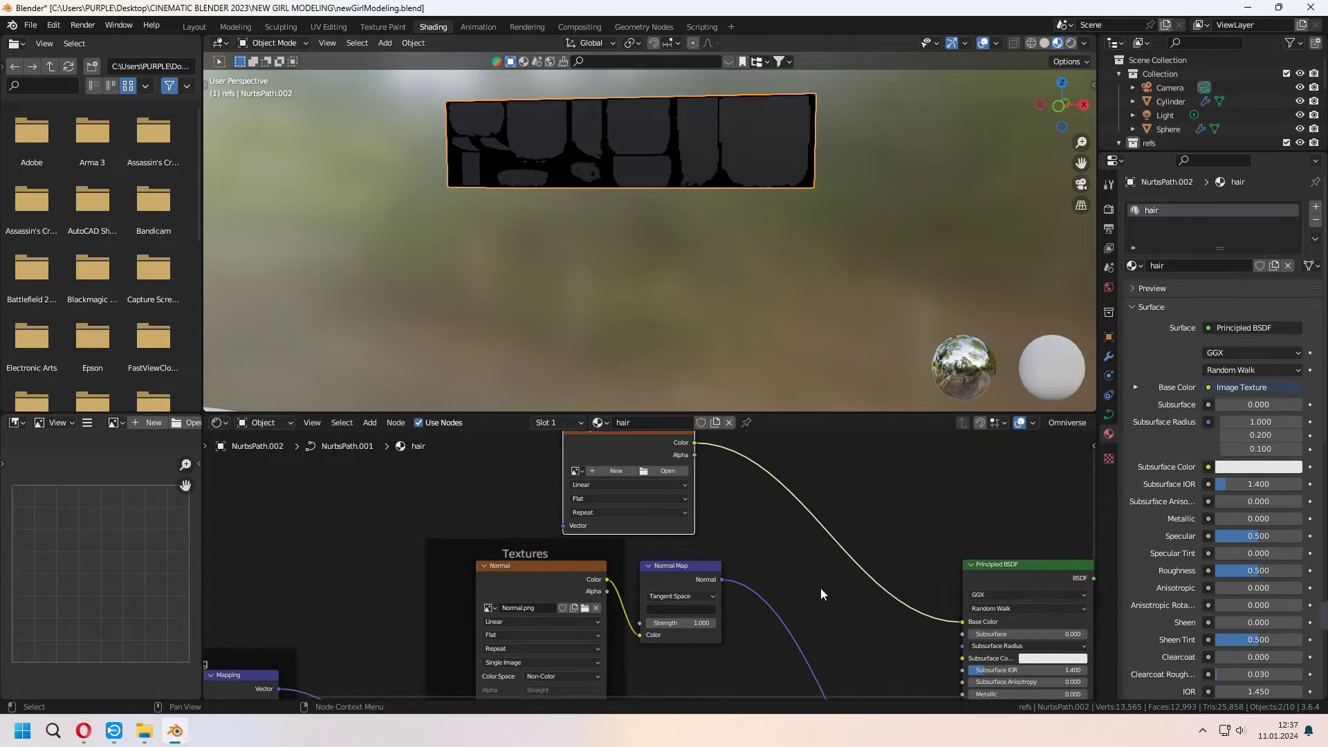
{"action": "left_click", "coordinate": [656, 470]}
{"action": "double_click", "coordinate": [578, 266]}
{"action": "double_click", "coordinate": [499, 258]}
{"action": "scroll", "coordinate": [749, 433], "scroll_direction": "down", "scroll_amount": 5}
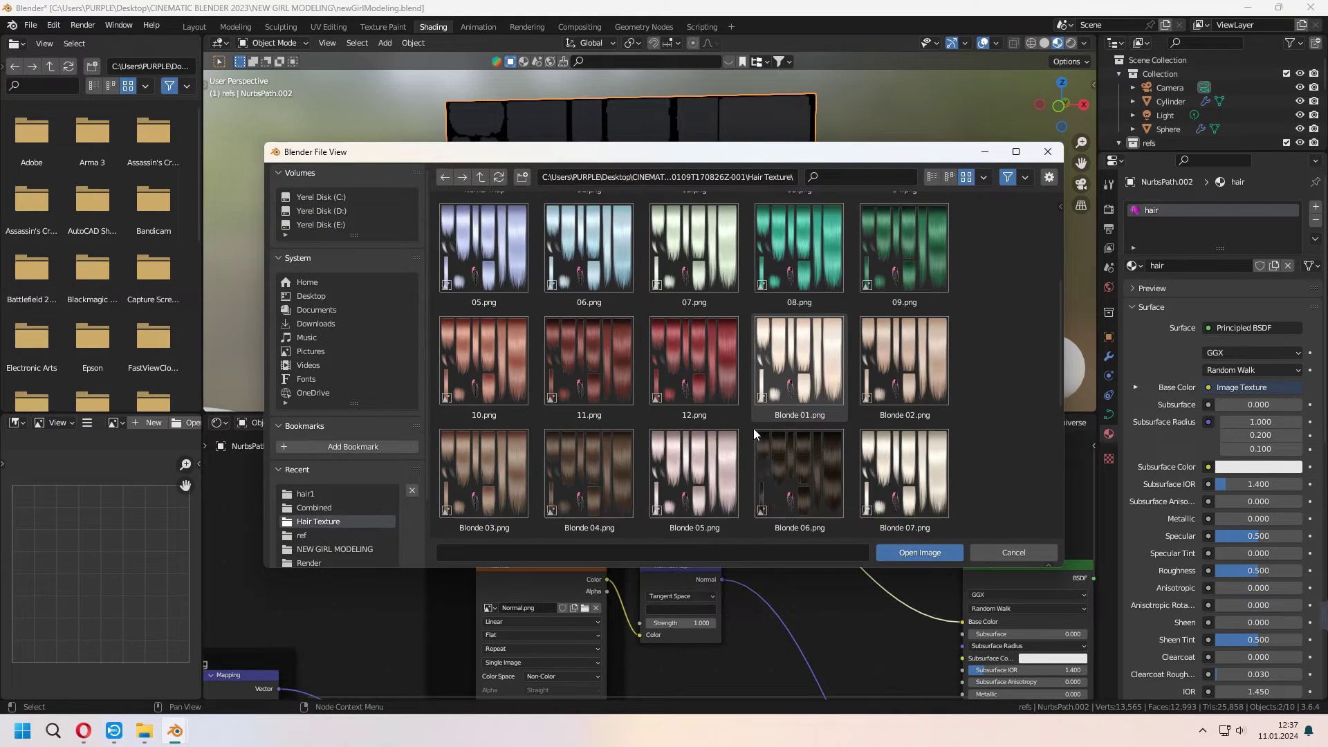
{"action": "scroll", "coordinate": [753, 433], "scroll_direction": "down", "scroll_amount": 5}
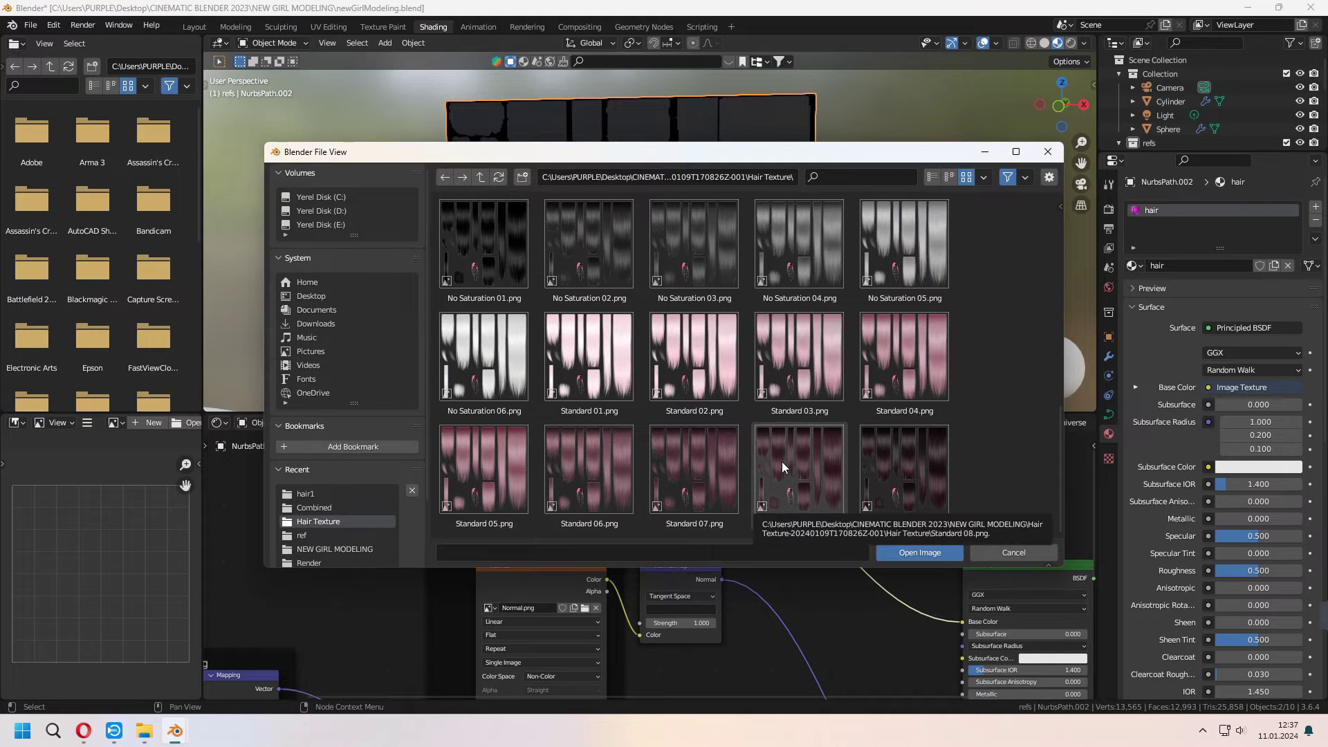
{"action": "double_click", "coordinate": [906, 457]}
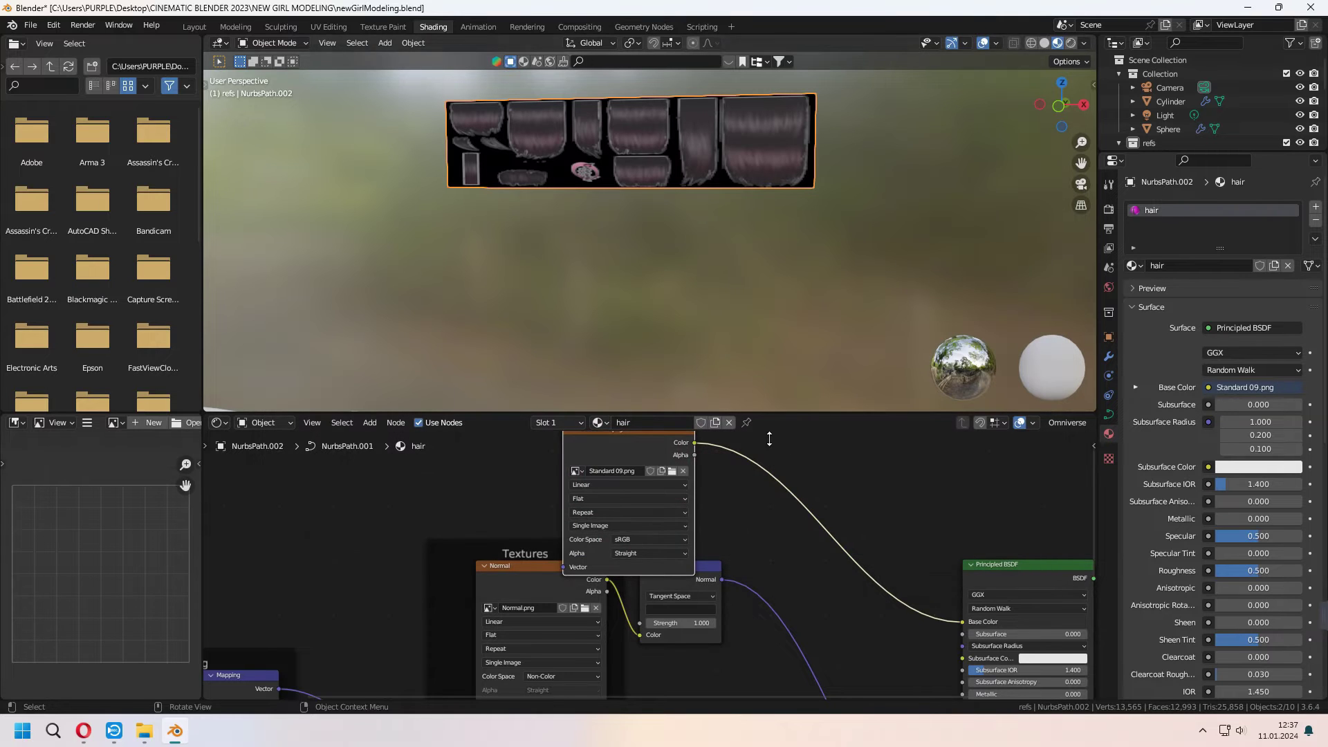
- Connect the Mapping node's vector output to the Standard 09 image texture
{"action": "middle_click_drag", "start_coordinate": [778, 505], "coordinate": [778, 604]}
{"action": "left_click_drag", "start_coordinate": [616, 518], "coordinate": [553, 452]}
{"action": "middle_click_drag", "start_coordinate": [554, 453], "coordinate": [718, 264]}
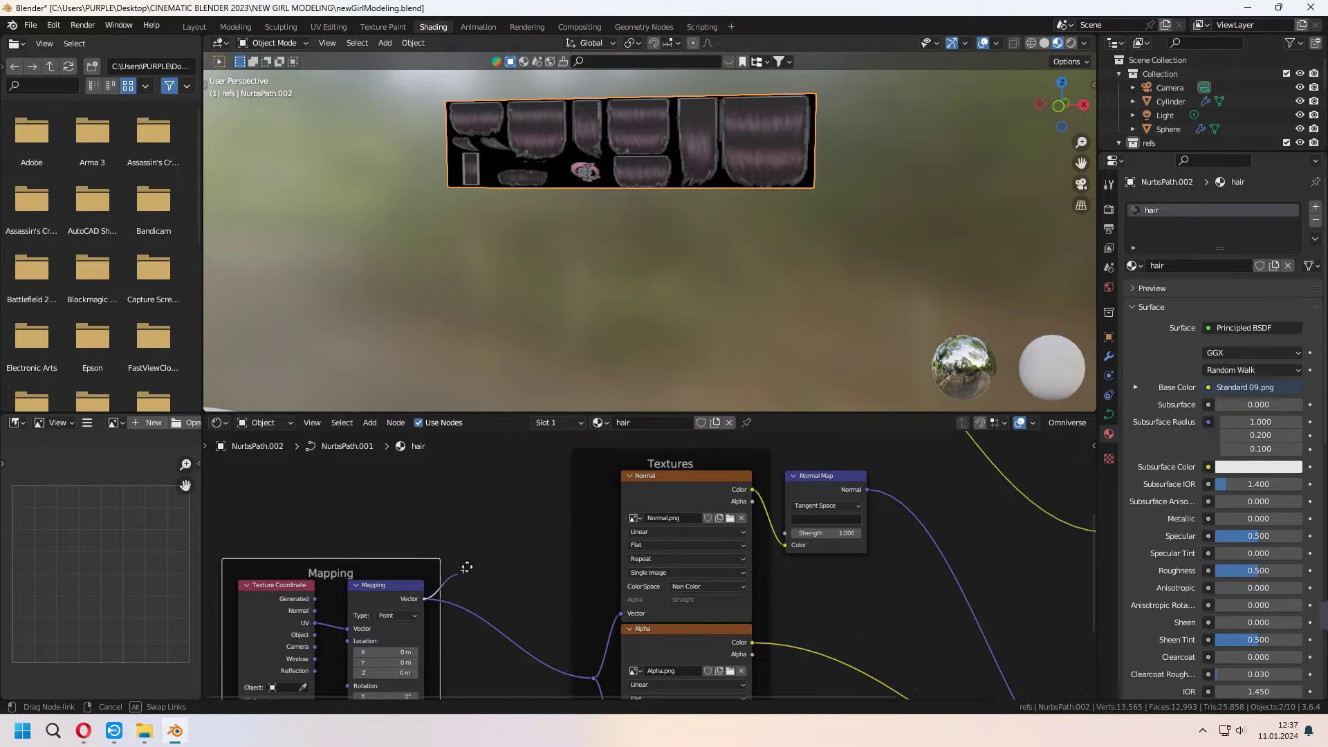
{"action": "left_click_drag", "start_coordinate": [485, 552], "coordinate": [653, 495]}
{"action": "mouse_move", "coordinate": [1049, 635]}
{"action": "middle_mouse_down"}
{"action": "mouse_move", "coordinate": [620, 504]}
{"action": "mouse_move", "coordinate": [551, 598]}
{"action": "middle_mouse_up"}
- Set the hair material's Blend Mode to Alpha Blend
{"action": "scroll", "coordinate": [1134, 544], "scroll_direction": "down", "scroll_amount": 6}
{"action": "scroll", "coordinate": [1150, 545], "scroll_direction": "down", "scroll_amount": 6}
{"action": "scroll", "coordinate": [1161, 550], "scroll_direction": "down", "scroll_amount": 5}
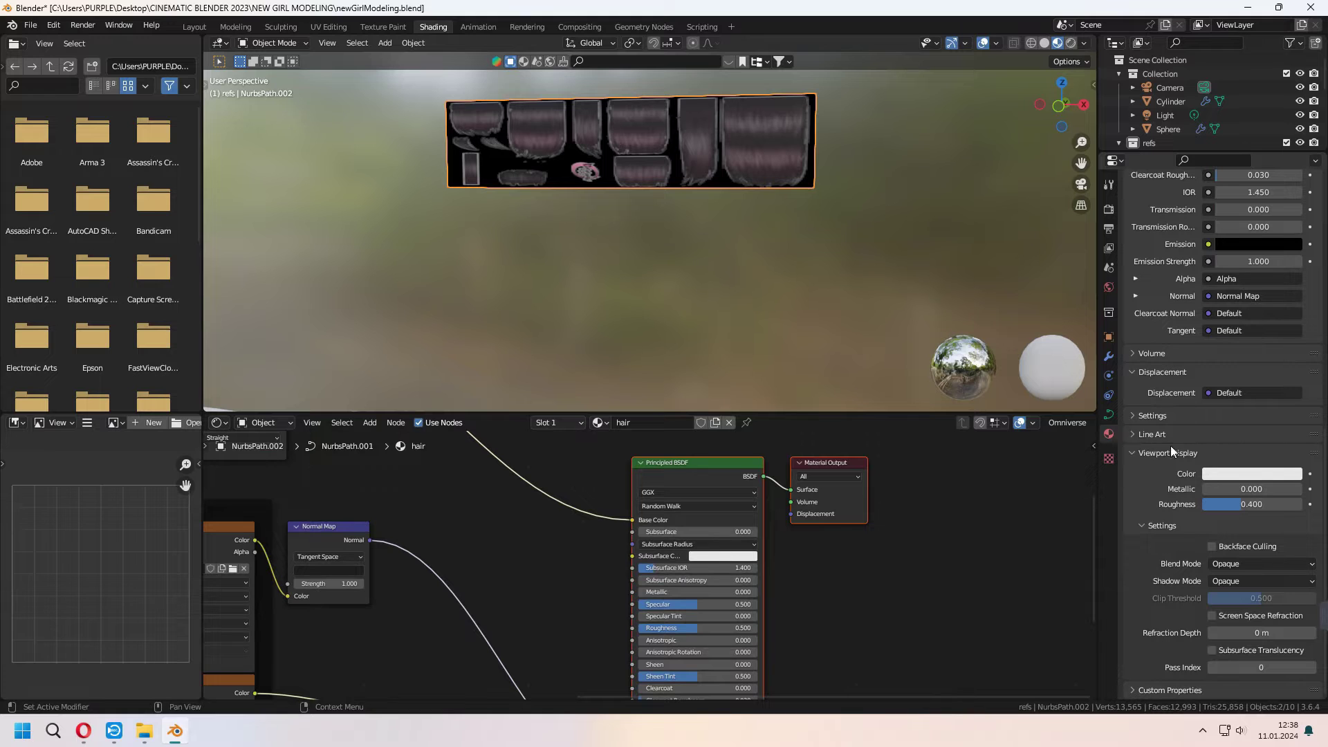
{"action": "left_click", "coordinate": [1247, 625]}
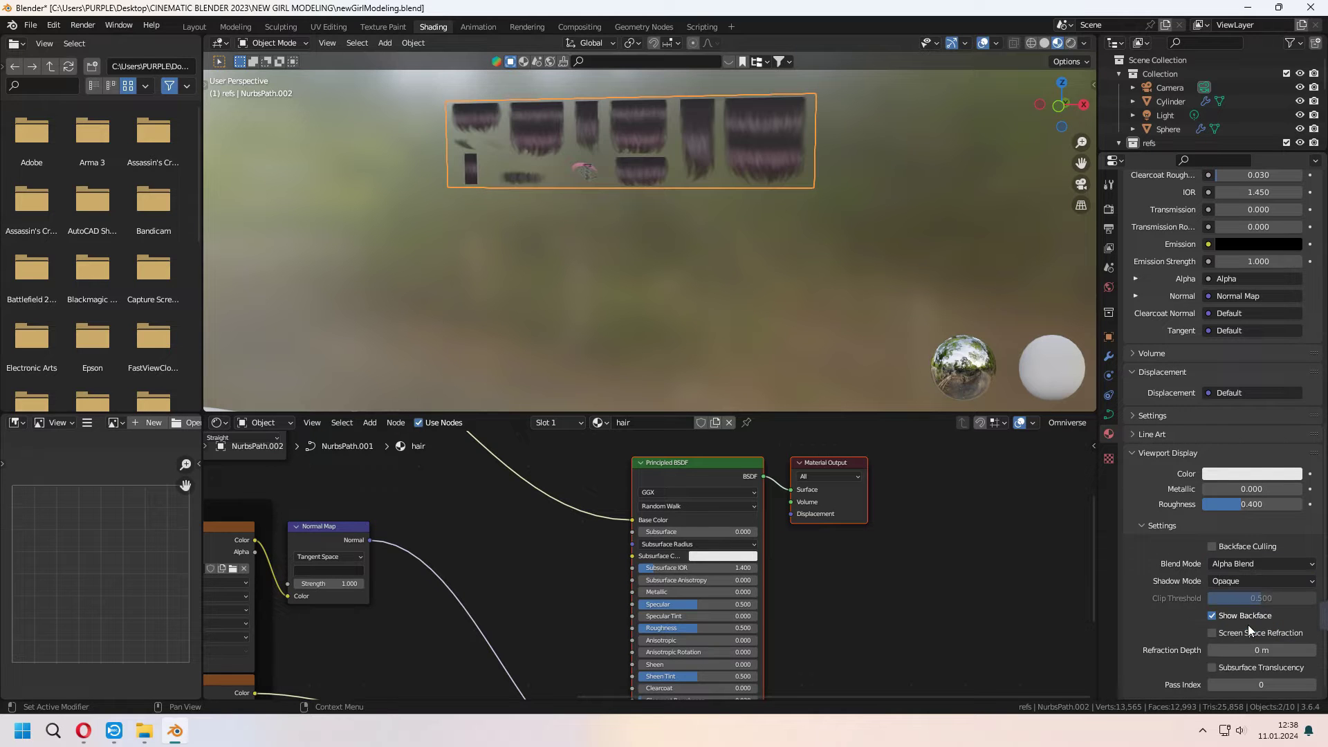
{"action": "middle_click_drag", "start_coordinate": [818, 329], "coordinate": [827, 314]}
{"action": "middle_click_drag", "start_coordinate": [503, 568], "coordinate": [571, 611]}
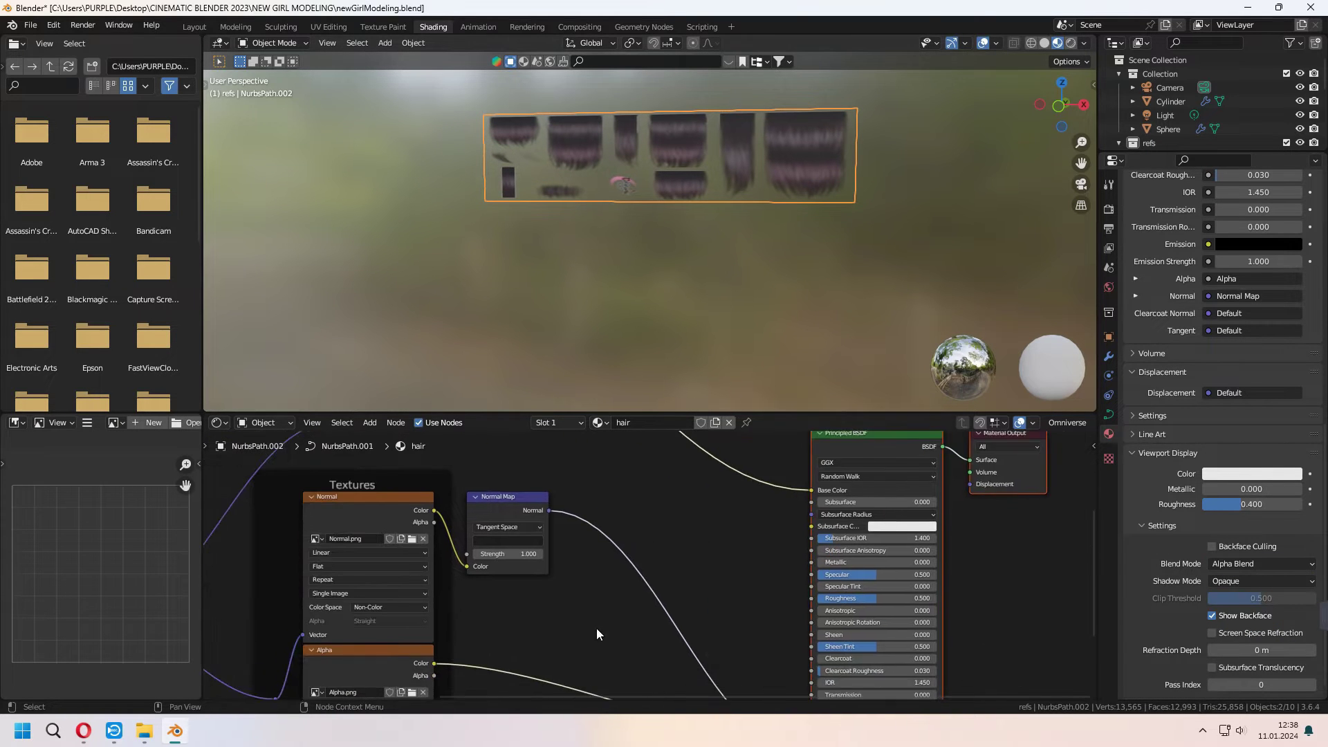
- Set the Mapping node's Z rotation to 90° and Location X to -0.2
{"action": "scroll", "coordinate": [592, 612], "scroll_direction": "up", "scroll_amount": 1}
{"action": "scroll", "coordinate": [592, 612], "scroll_direction": "up", "scroll_amount": 1}
{"action": "left_click_drag", "start_coordinate": [564, 595], "coordinate": [574, 595]}
{"action": "type", "text": "90"}
{"action": "key", "text": "Return"}
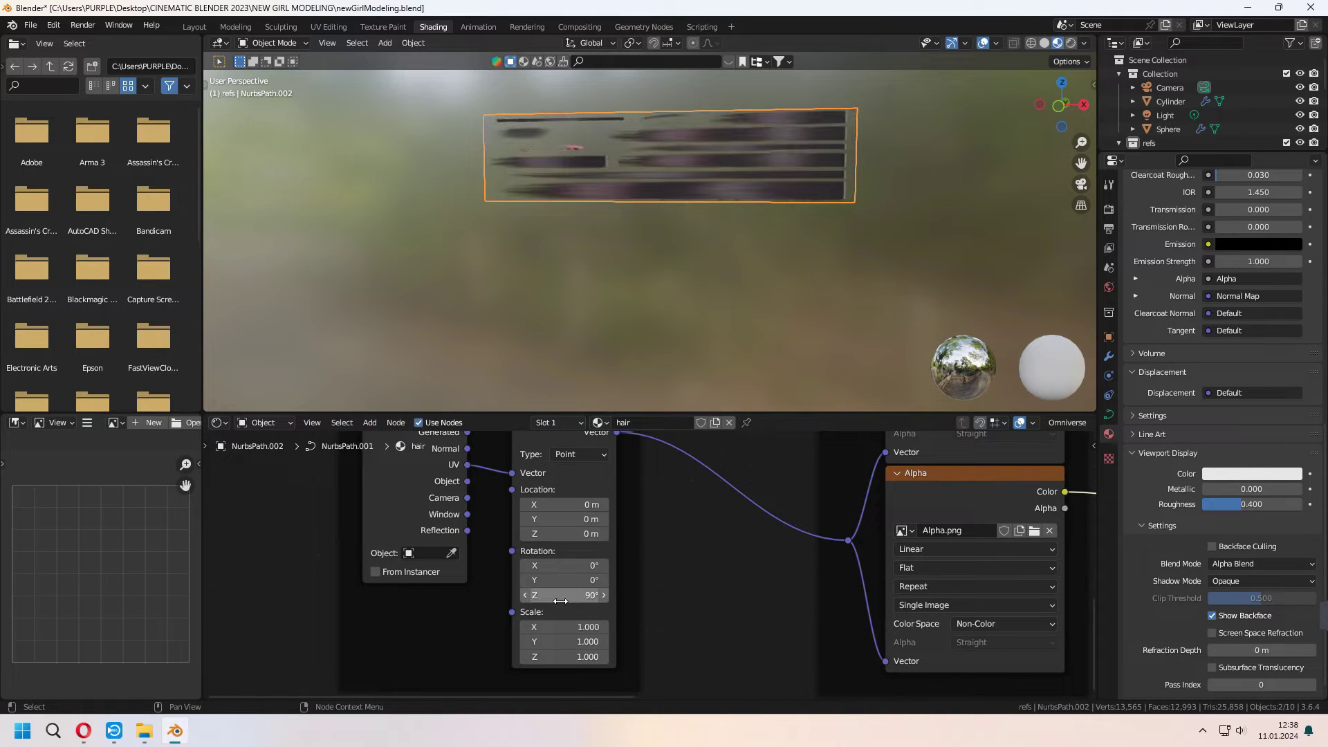
{"action": "left_click_drag", "start_coordinate": [563, 504], "coordinate": [550, 518]}
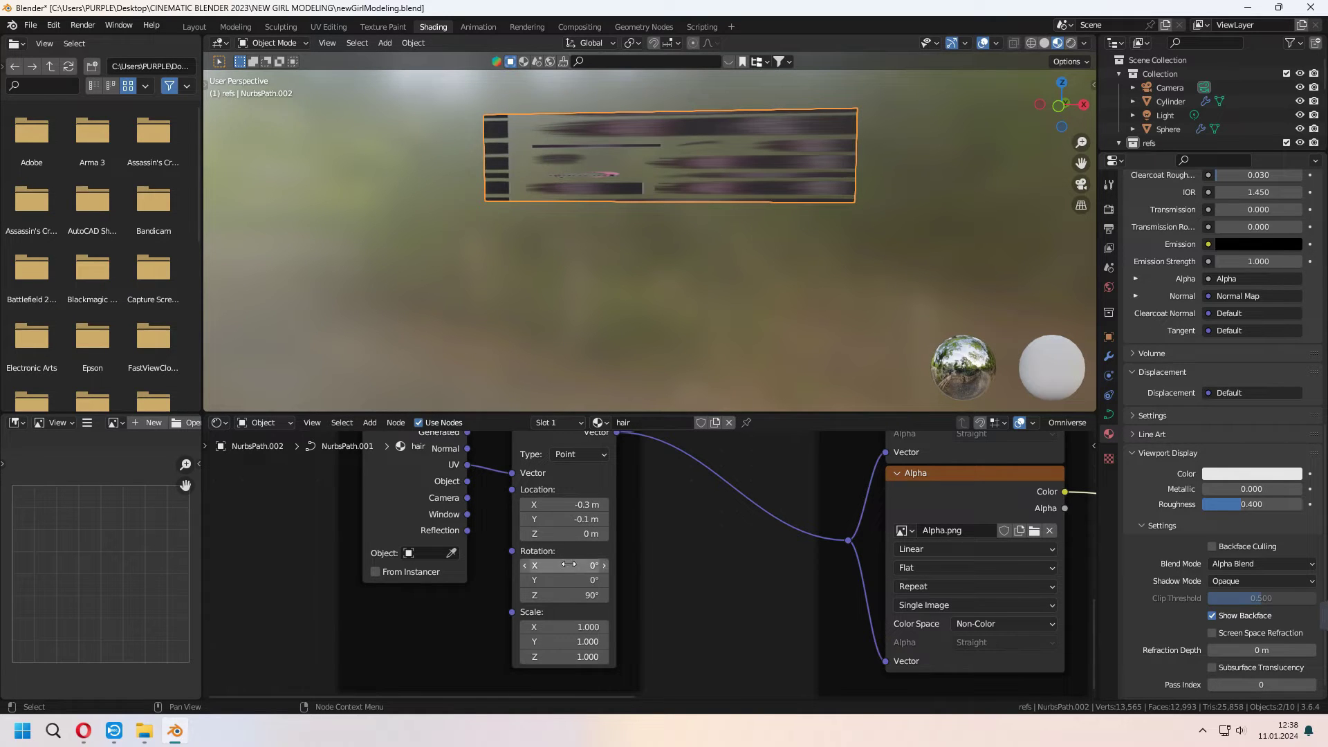
- Set the Mapping node's Scale X to 0.9 and Scale Y to -0.170
{"action": "mouse_move", "coordinate": [565, 627]}
{"action": "left_mouse_down"}
{"action": "mouse_move", "coordinate": [579, 626]}
{"action": "mouse_move", "coordinate": [456, 641]}
{"action": "left_mouse_up"}
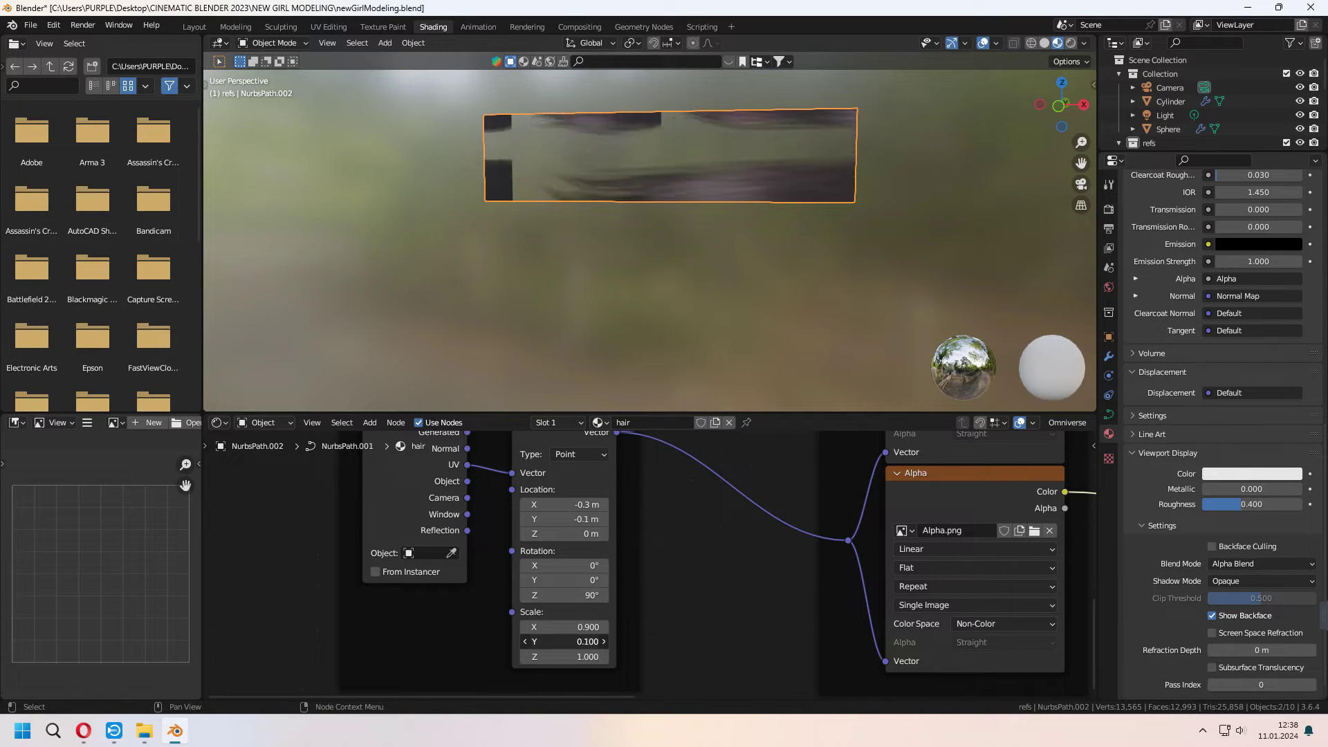
{"action": "left_click", "coordinate": [601, 642]}
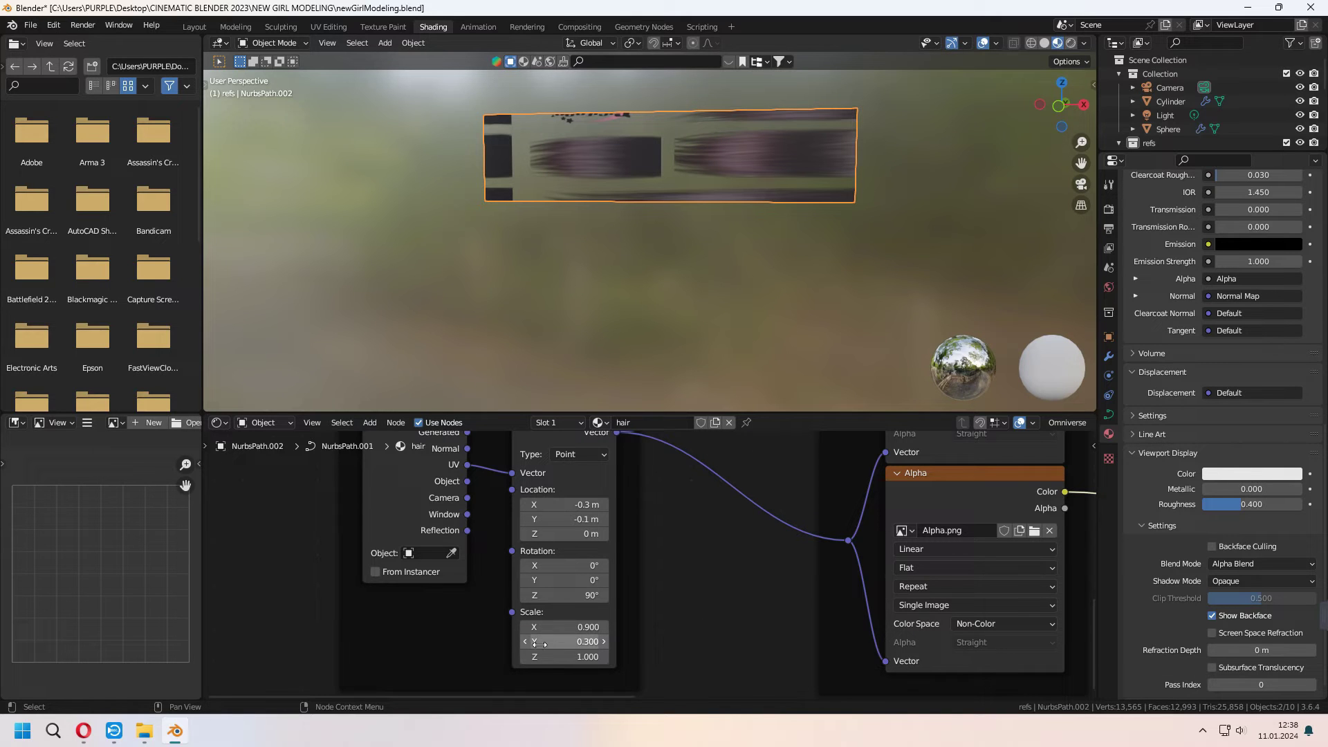
{"action": "left_click_drag", "start_coordinate": [526, 641], "coordinate": [484, 641]}
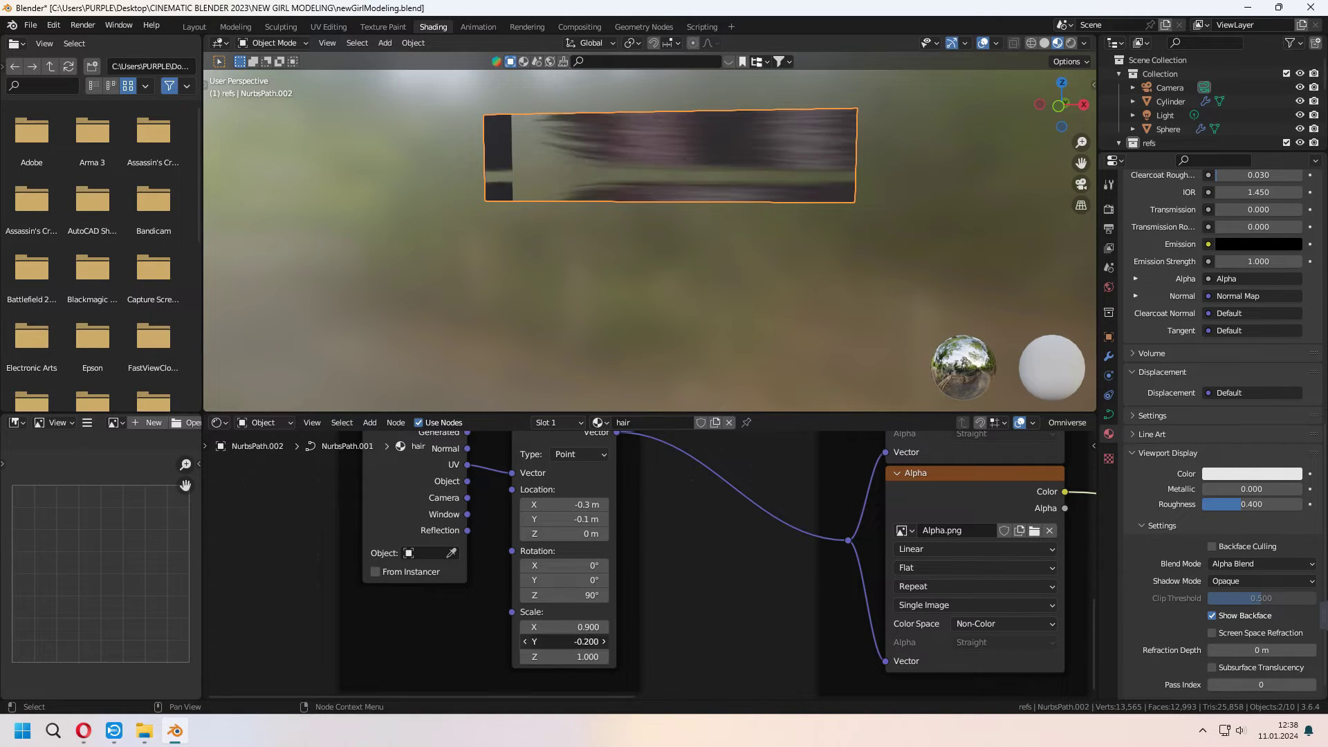
{"action": "left_click", "coordinate": [565, 642]}
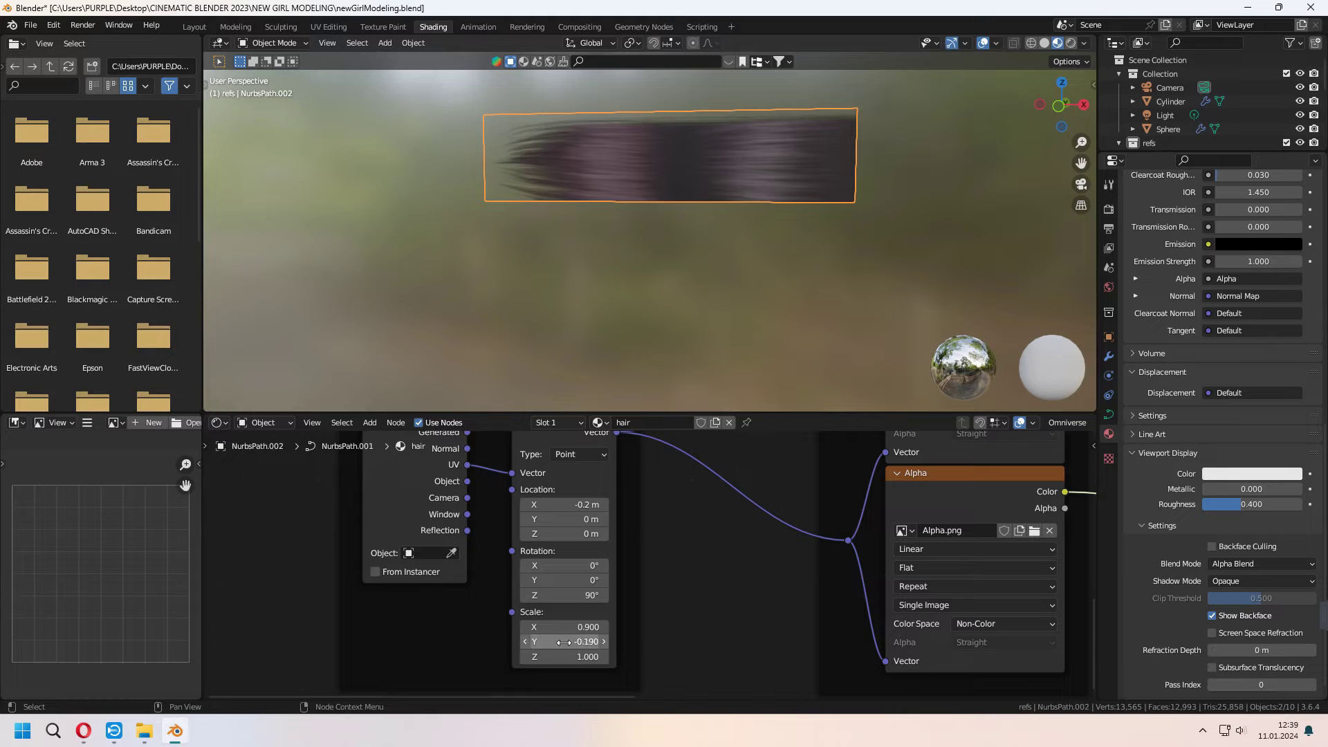
{"action": "key", "text": "ctrl+z"}
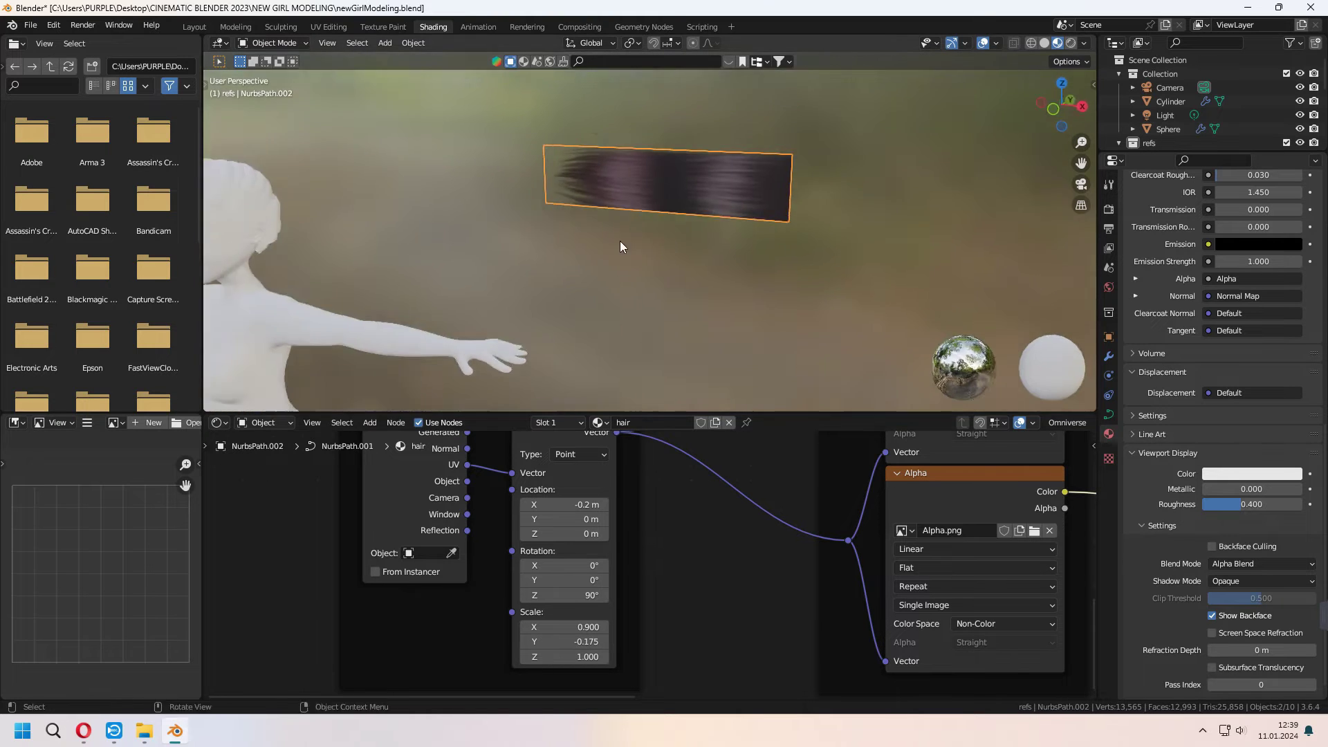
{"action": "key", "text": "Return"}
{"action": "scroll", "coordinate": [683, 305], "scroll_direction": "down", "scroll_amount": 3}
{"action": "scroll", "coordinate": [701, 196], "scroll_direction": "up", "scroll_amount": 1}
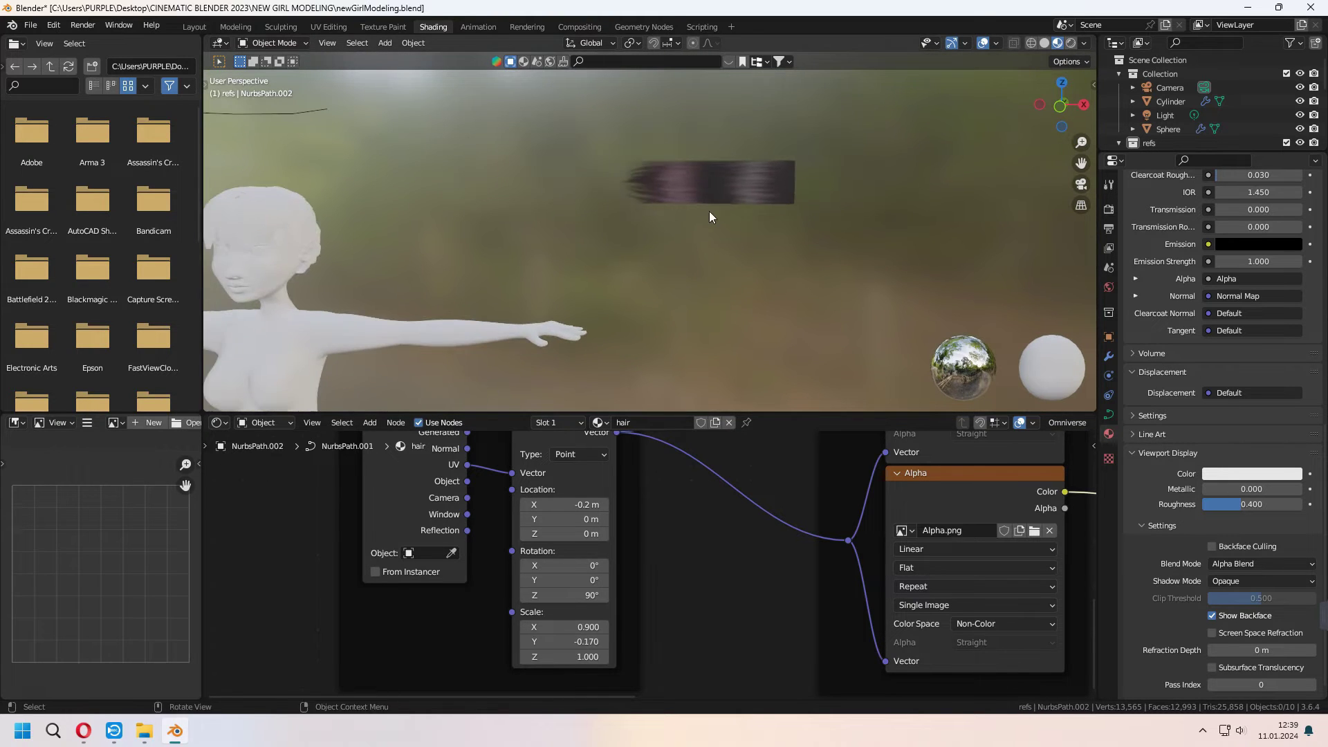
- Return to the Layout workspace, frame the girl and card, and save the file
{"action": "left_click", "coordinate": [194, 26]}
{"action": "middle_click_drag", "start_coordinate": [449, 287], "coordinate": [930, 130], "text": "shift"}
{"action": "scroll", "coordinate": [538, 363], "scroll_direction": "up", "scroll_amount": 1}
{"action": "key", "text": "ctrl+s"}
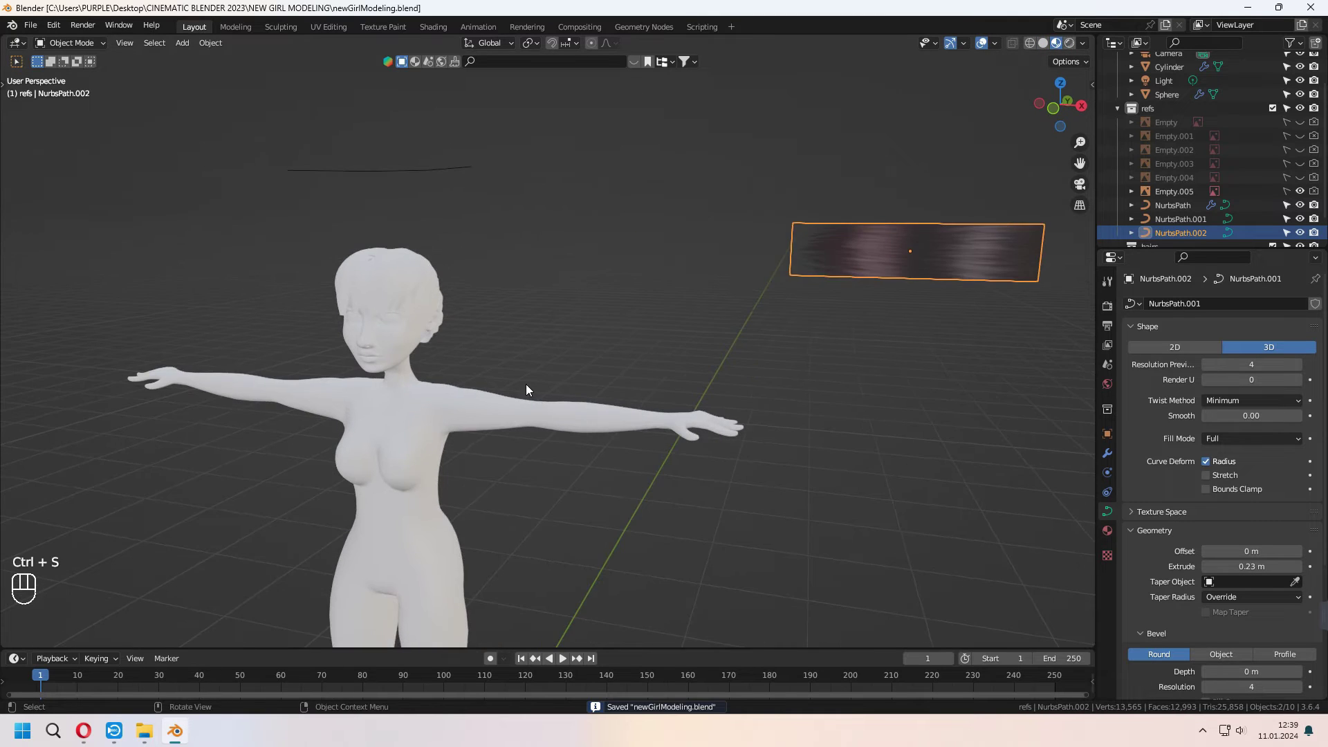
{"action": "scroll", "coordinate": [526, 383], "scroll_direction": "up", "scroll_amount": 1}
{"action": "scroll", "coordinate": [554, 401], "scroll_direction": "up", "scroll_amount": 1}
- Assign the existing 'hair' material to the head's hair curve
{"action": "left_click", "coordinate": [463, 294]}
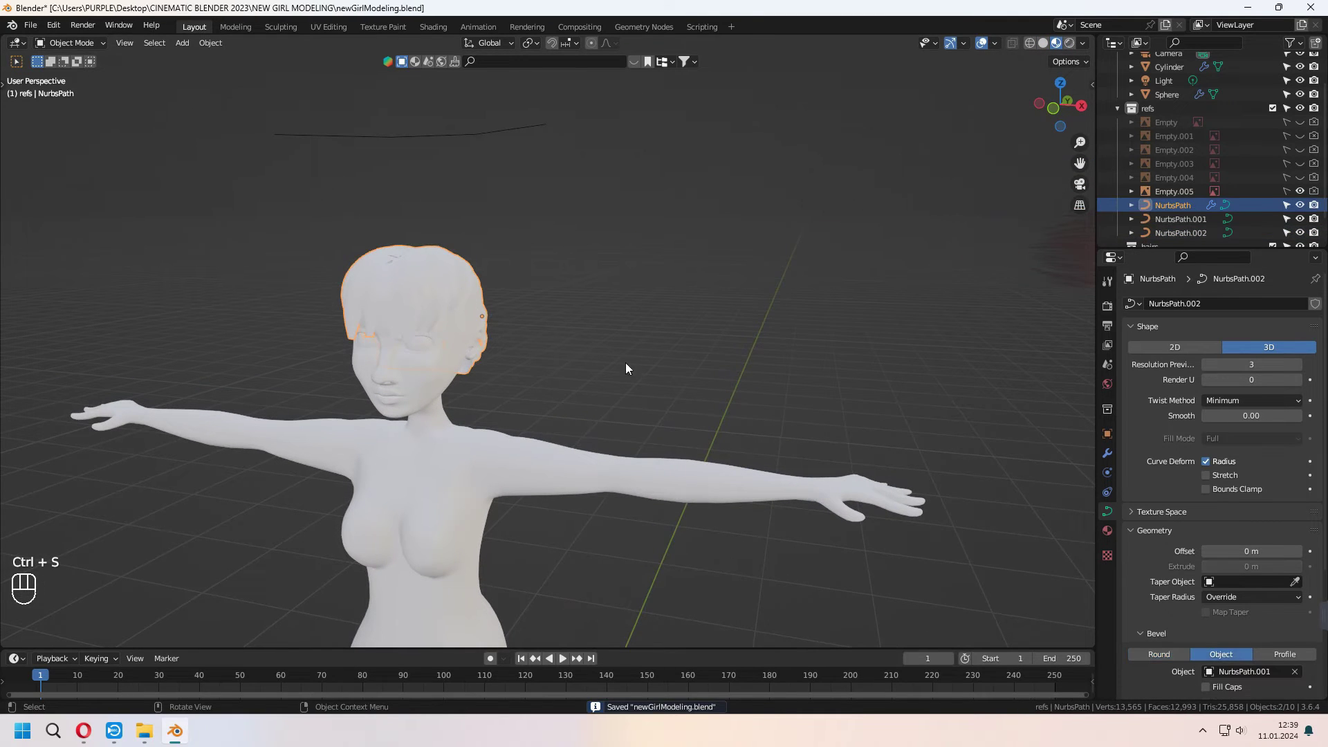
{"action": "left_click", "coordinate": [1105, 531]}
{"action": "left_click", "coordinate": [1131, 362]}
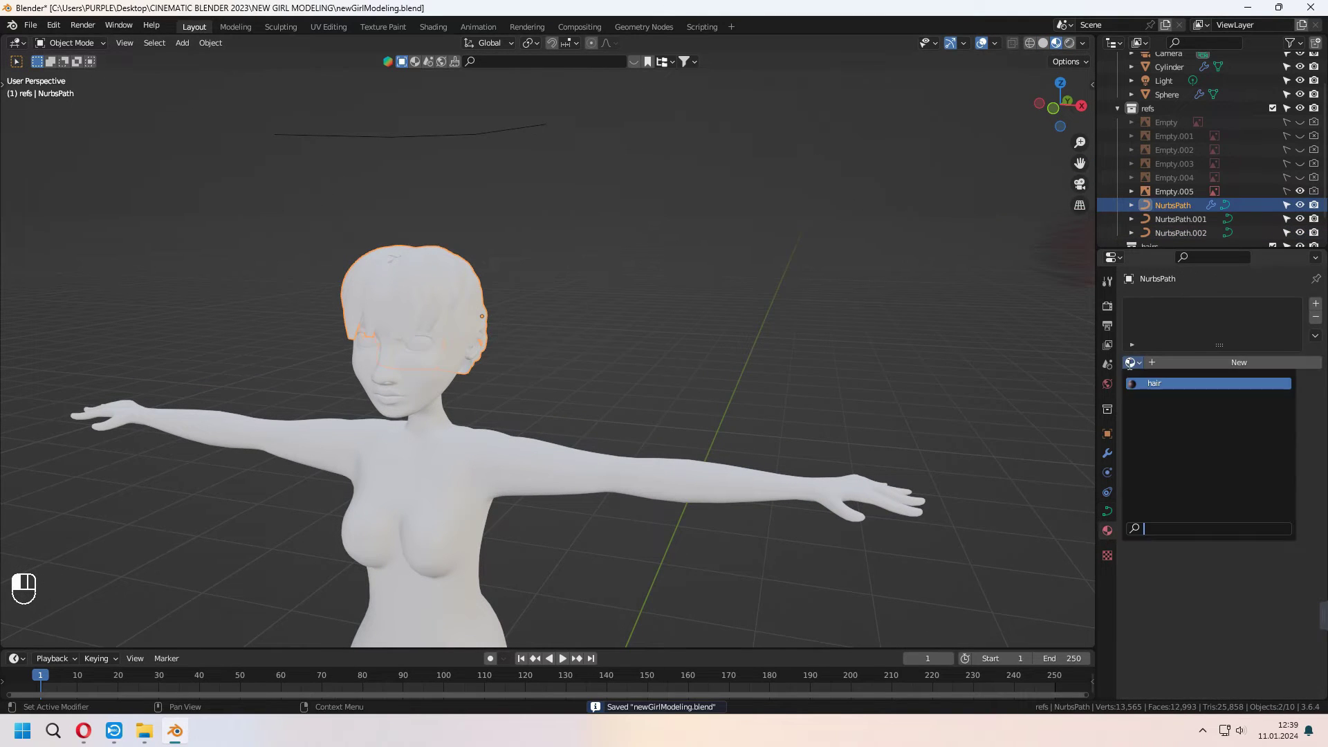
{"action": "left_click", "coordinate": [1144, 389]}
- Zoom and orbit toward the face to inspect the textured hair strands
{"action": "scroll", "coordinate": [501, 396], "scroll_direction": "up", "scroll_amount": 2}
{"action": "middle_click_drag", "start_coordinate": [501, 396], "coordinate": [686, 459], "text": "shift"}
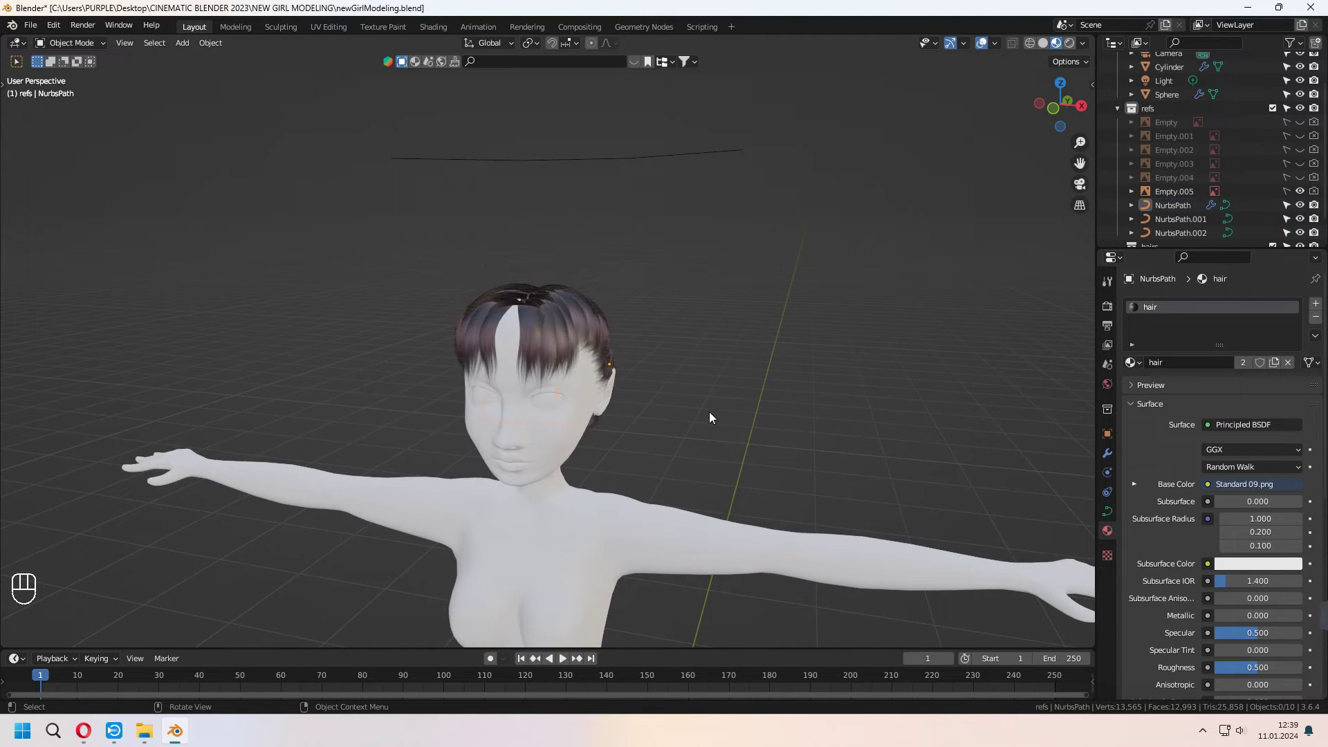
{"action": "scroll", "coordinate": [707, 412], "scroll_direction": "up", "scroll_amount": 2}
{"action": "mouse_move", "coordinate": [707, 412]}
{"action": "middle_mouse_down"}
{"action": "mouse_move", "coordinate": [625, 376]}
{"action": "mouse_move", "coordinate": [737, 425]}
{"action": "mouse_move", "coordinate": [784, 492]}
{"action": "mouse_move", "coordinate": [630, 388]}
{"action": "mouse_move", "coordinate": [592, 394]}
{"action": "mouse_move", "coordinate": [591, 419]}
{"action": "mouse_move", "coordinate": [608, 436]}
{"action": "mouse_move", "coordinate": [865, 450]}
{"action": "mouse_move", "coordinate": [727, 461]}
{"action": "mouse_move", "coordinate": [1015, 98]}
{"action": "mouse_move", "coordinate": [689, 322]}
{"action": "mouse_move", "coordinate": [753, 342]}
{"action": "middle_mouse_up"}
{"action": "left_click", "coordinate": [630, 382]}
{"action": "scroll", "coordinate": [738, 418], "scroll_direction": "down", "scroll_amount": 3}
{"action": "scroll", "coordinate": [629, 387], "scroll_direction": "up", "scroll_amount": 3}
{"action": "left_click", "coordinate": [866, 450]}
- Save, then switch the Shading workspace's shader editor to the World node tree
{"action": "key", "text": "x"}
{"action": "left_click", "coordinate": [754, 343]}
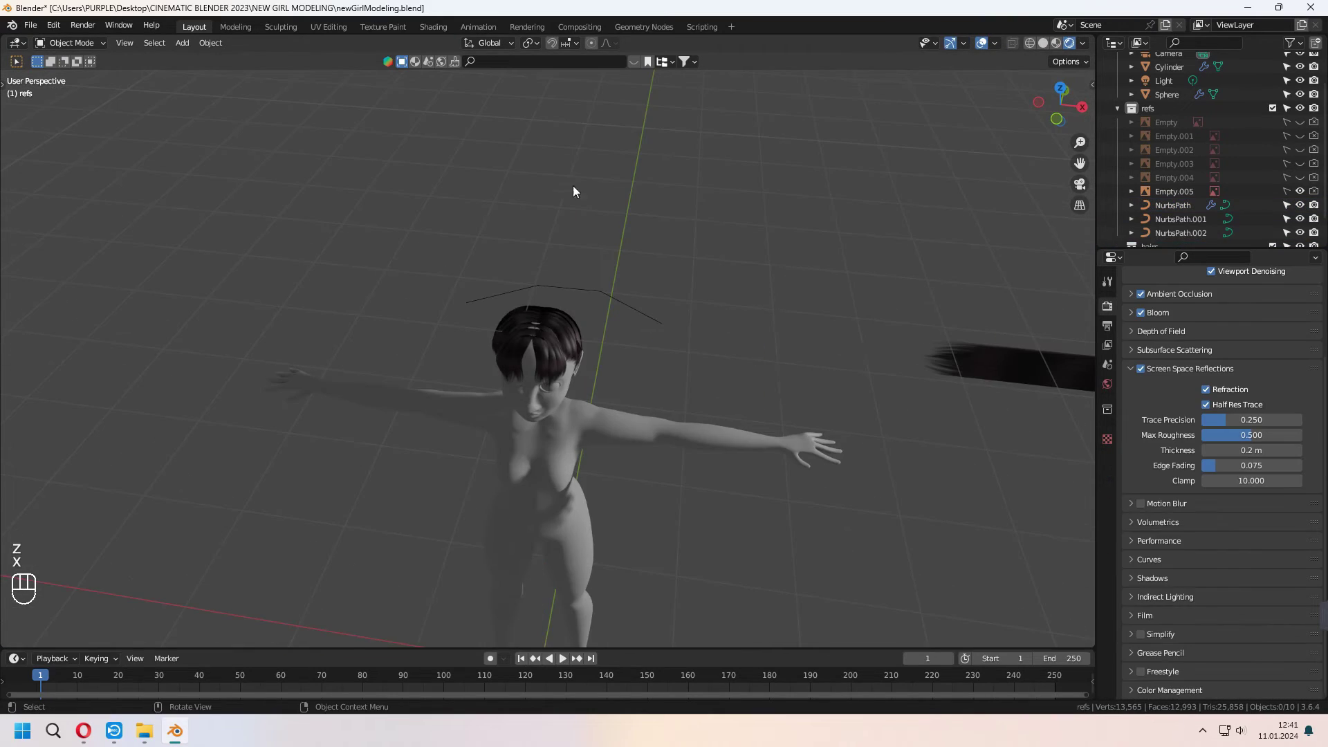
{"action": "key", "text": "ctrl+s"}
{"action": "left_click", "coordinate": [435, 27]}
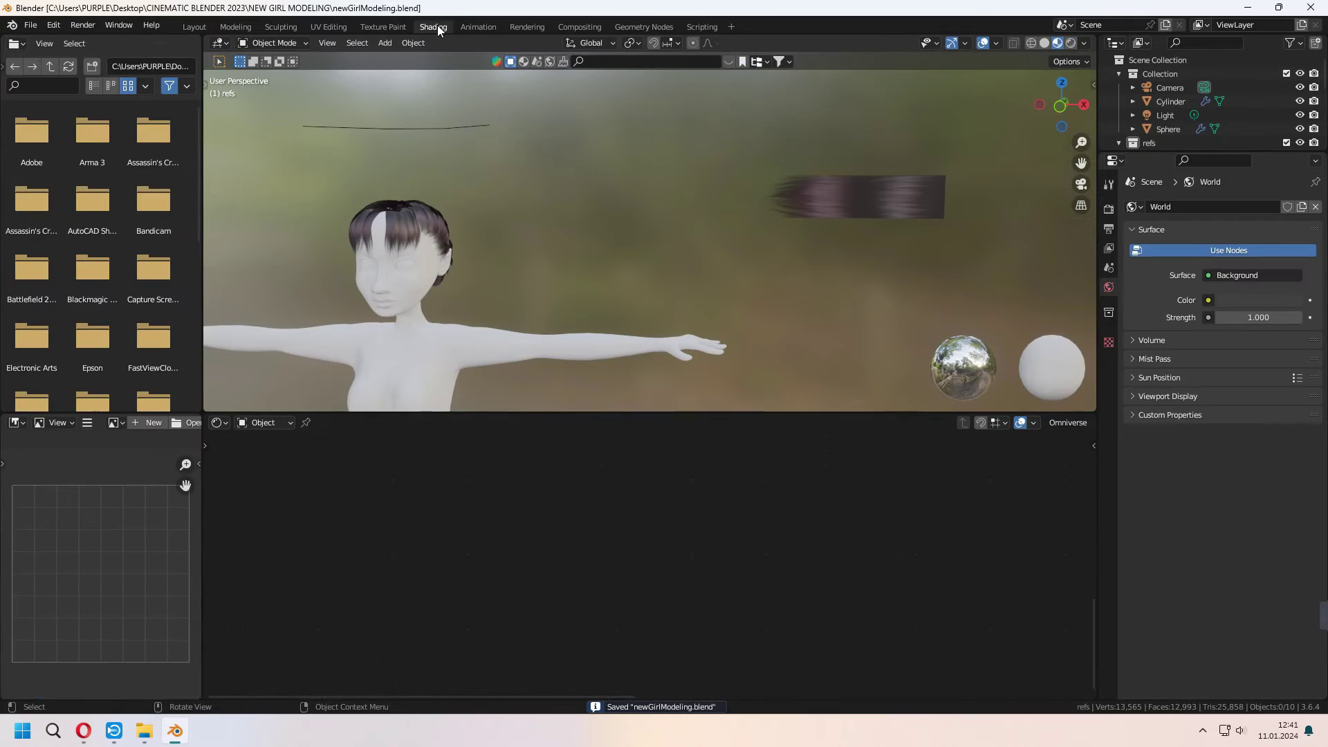
{"action": "left_click", "coordinate": [269, 424]}
{"action": "left_click", "coordinate": [275, 451]}
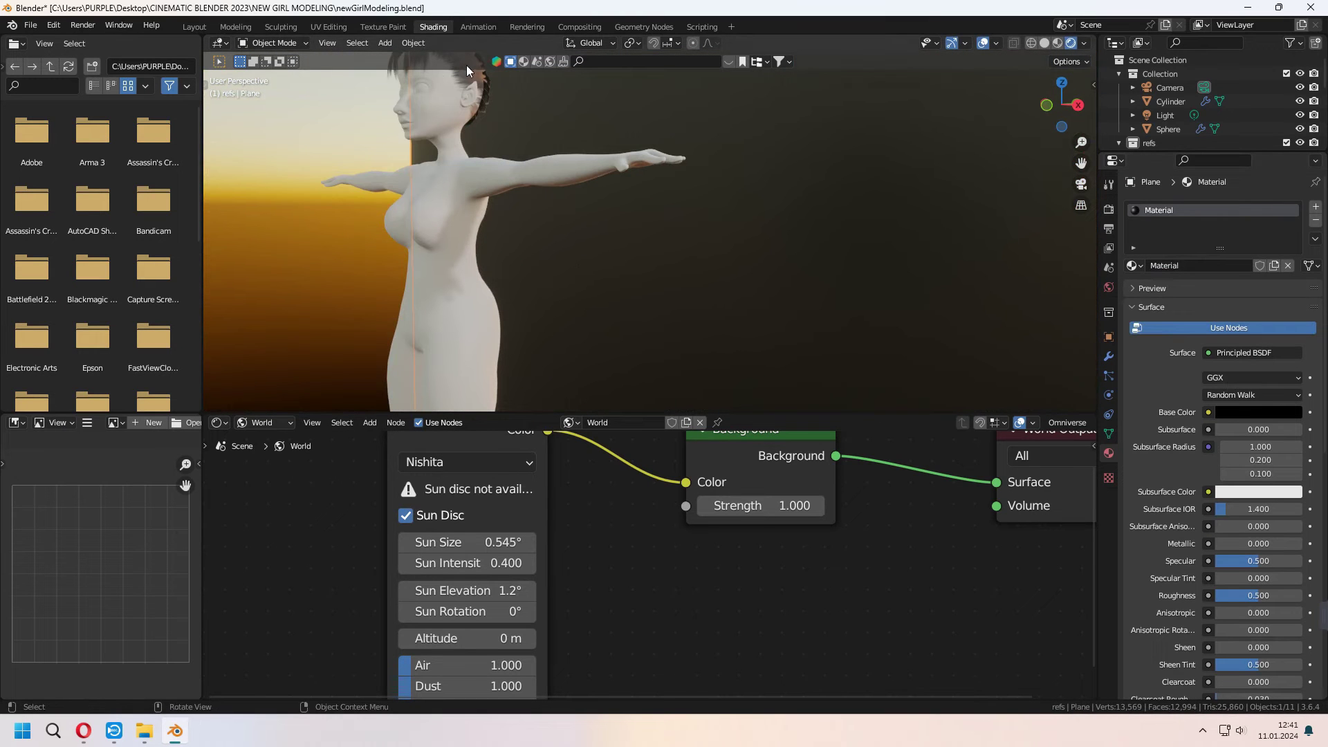
- Frame the head hair and switch the render engine to Cycles
{"action": "left_click", "coordinate": [474, 76]}
{"action": "key", "text": "KP_Decimal"}
{"action": "mouse_move", "coordinate": [475, 76]}
{"action": "middle_mouse_down"}
{"action": "mouse_move", "coordinate": [545, 93]}
{"action": "mouse_move", "coordinate": [607, 157]}
{"action": "mouse_move", "coordinate": [829, 198]}
{"action": "middle_mouse_up"}
{"action": "left_click", "coordinate": [1108, 209]}
{"action": "left_click", "coordinate": [1228, 207]}
{"action": "left_click", "coordinate": [1223, 253]}
- Save the file and move the selected strand points into place from side and front views
{"action": "middle_click_drag", "start_coordinate": [758, 254], "coordinate": [790, 276]}
{"action": "scroll", "coordinate": [791, 275], "scroll_direction": "up", "scroll_amount": 2}
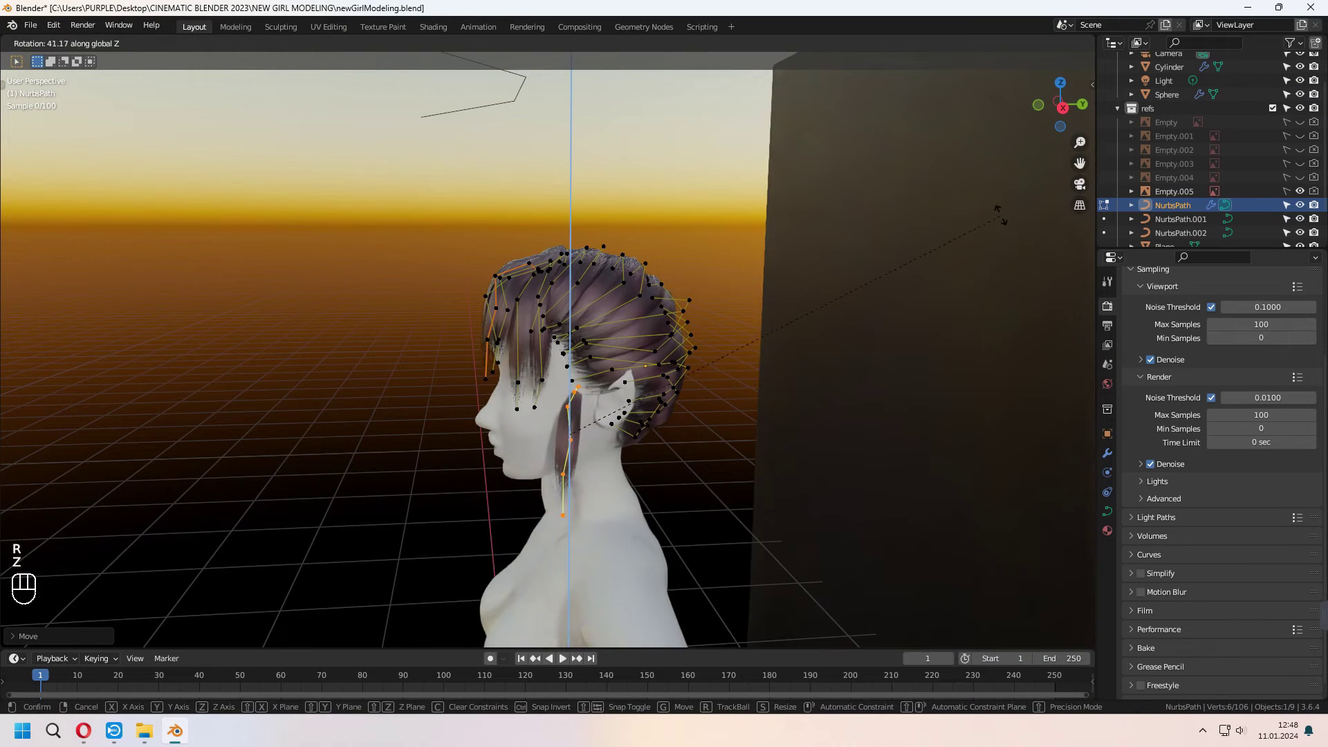
{"action": "key", "text": "ctrl+s"}
{"action": "key", "text": "KP_3"}
{"action": "key", "text": "g"}
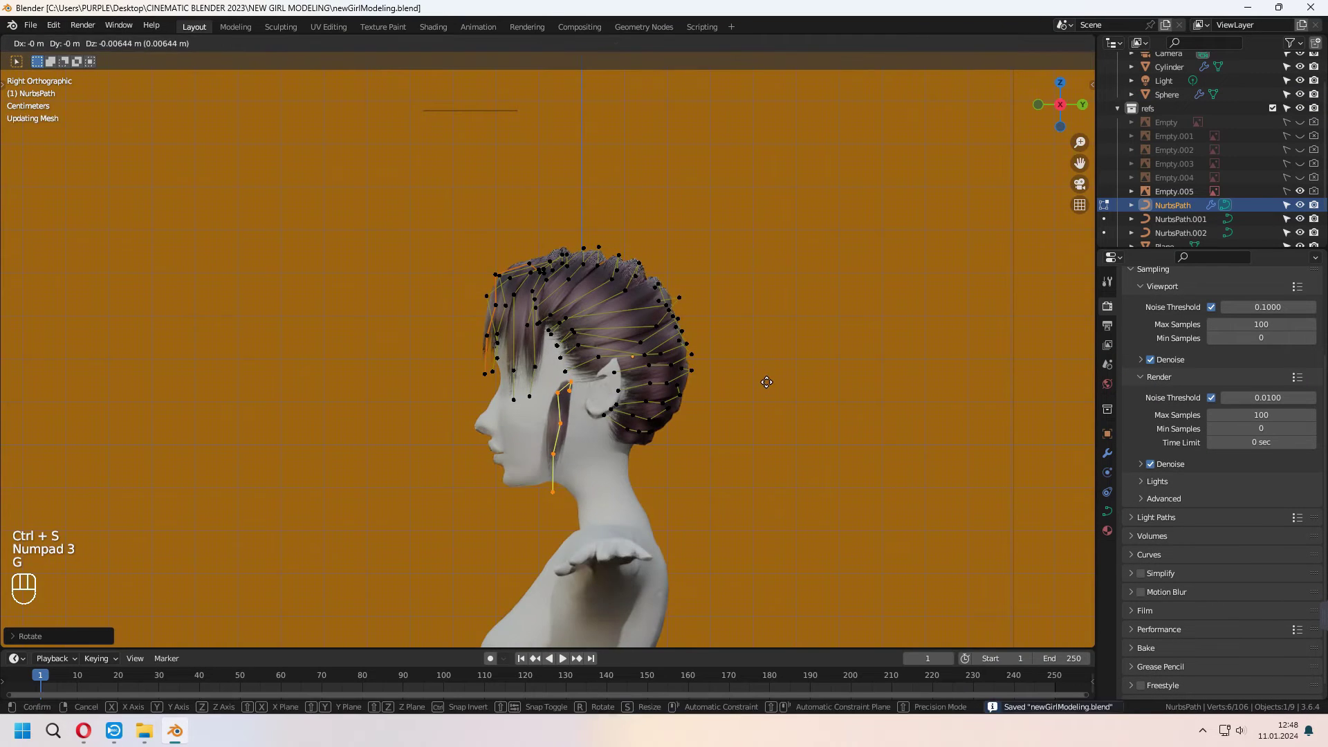
{"action": "key", "text": "KP_1"}
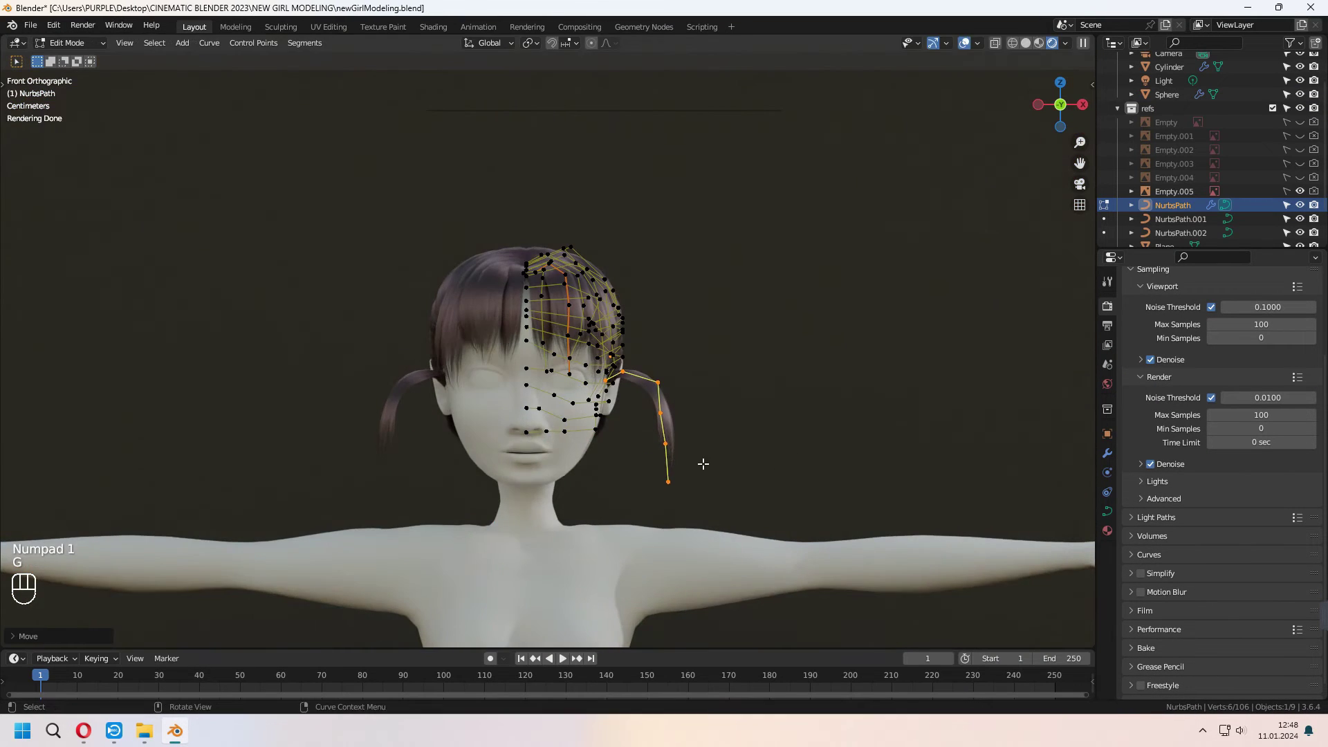
{"action": "key", "text": "g"}
{"action": "left_click", "coordinate": [703, 463]}
- Reposition the pigtail's top and lower points so the strand hangs straight down
{"action": "scroll", "coordinate": [702, 463], "scroll_direction": "up", "scroll_amount": 2}
{"action": "left_click", "coordinate": [674, 350]}
{"action": "key", "text": "g"}
{"action": "left_click", "coordinate": [712, 333]}
{"action": "key", "text": "g"}
{"action": "left_click", "coordinate": [761, 332]}
{"action": "key", "text": "g"}
{"action": "left_click", "coordinate": [823, 308]}
- Select the whole right pigtail, place it beside the face, then tilt and thin it
{"action": "key", "text": "ctrl+t"}
{"action": "middle_click_drag", "start_coordinate": [749, 307], "coordinate": [790, 358], "text": "shift"}
{"action": "key", "text": "Tab"}
{"action": "key", "text": "Tab"}
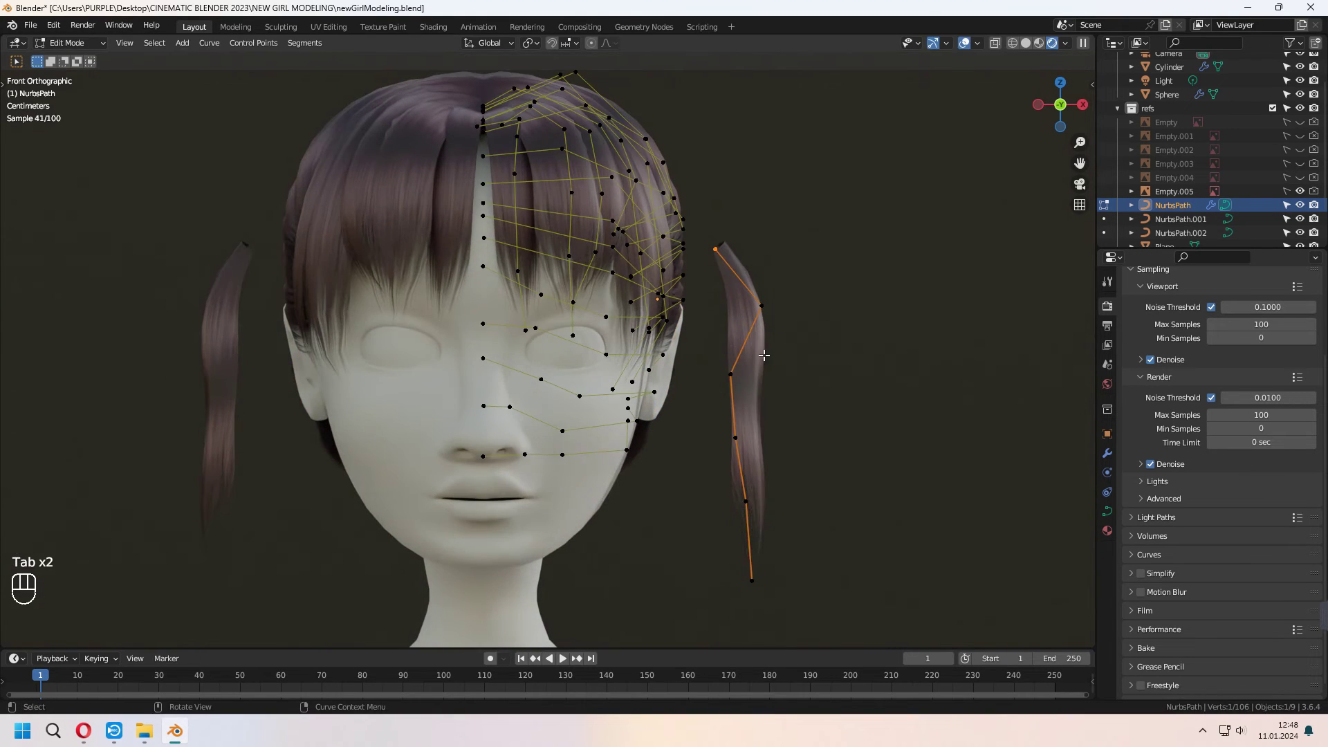
{"action": "key", "text": "l"}
{"action": "key", "text": "g"}
{"action": "left_click", "coordinate": [781, 424]}
{"action": "middle_click_drag", "start_coordinate": [782, 423], "coordinate": [542, 542]}
{"action": "key", "text": "ctrl+t"}
{"action": "key", "text": "alt+s"}
{"action": "left_click", "coordinate": [721, 281]}
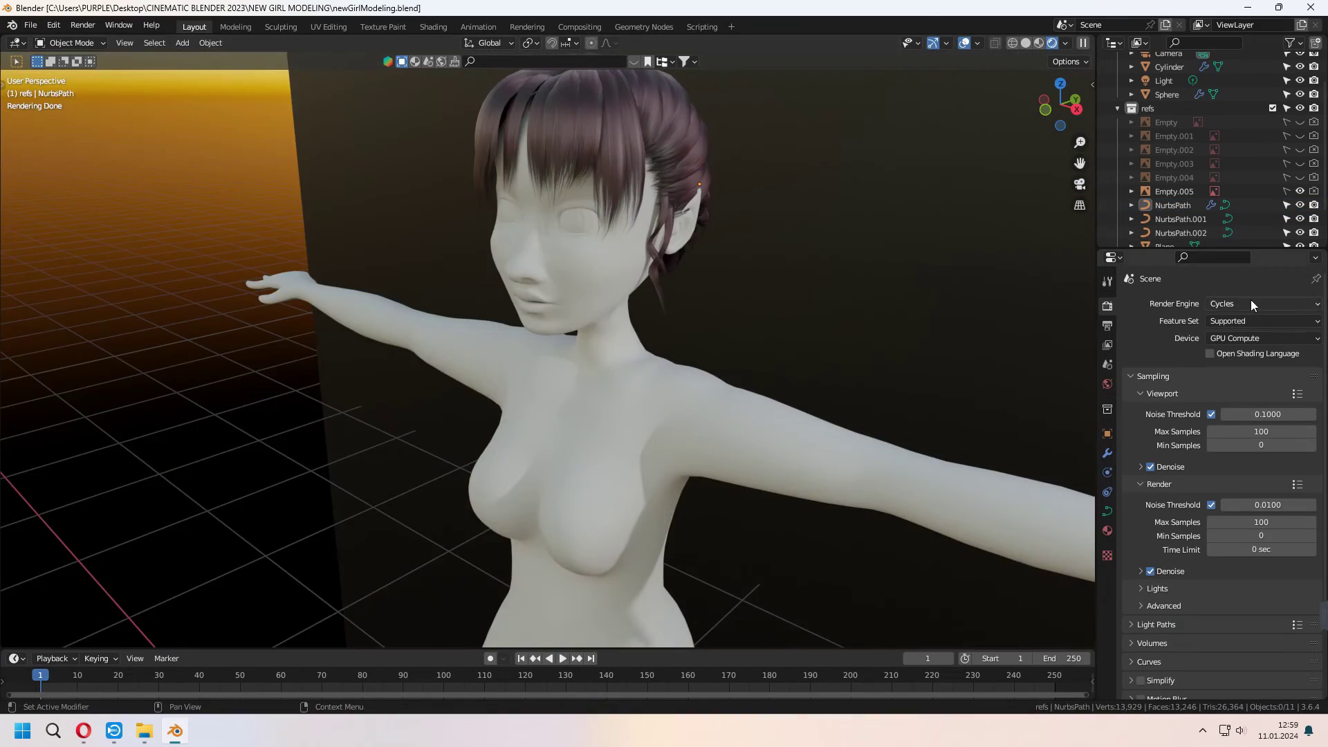
- Switch the render engine back to Eevee
{"action": "left_click", "coordinate": [1253, 302]}
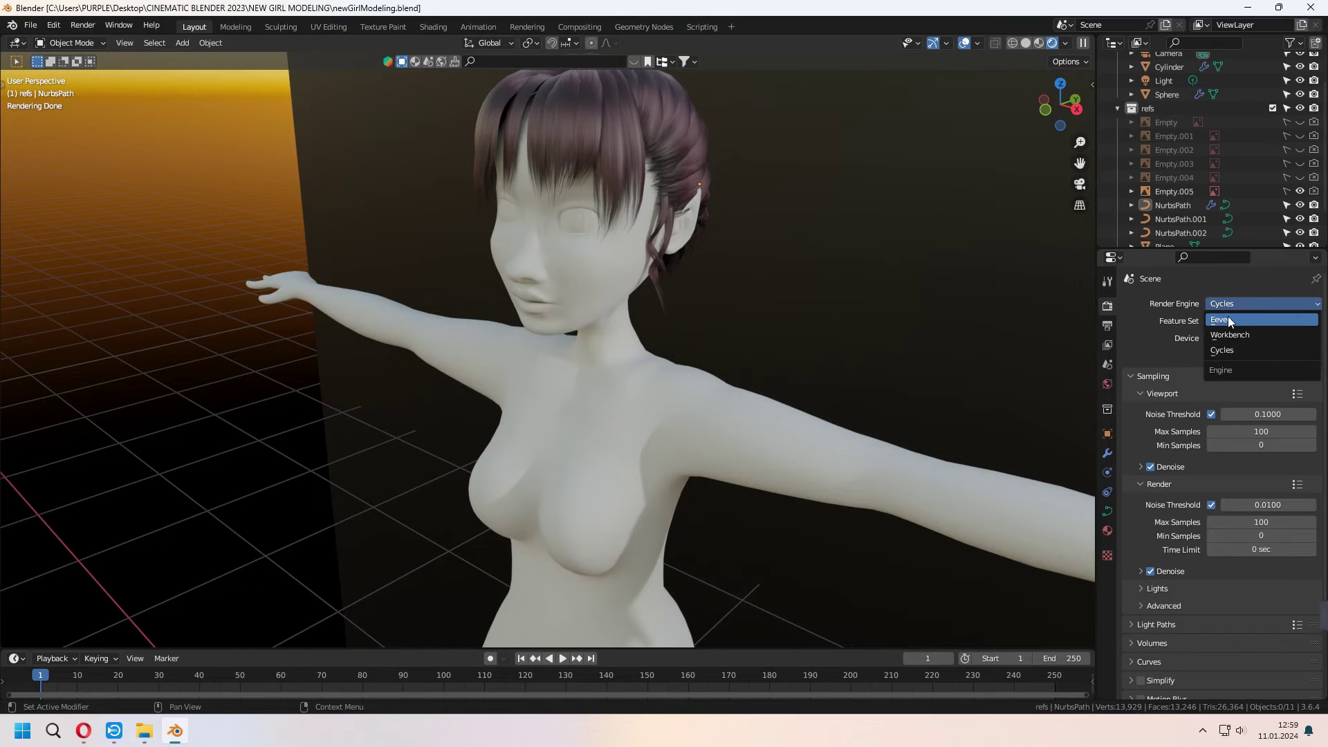
{"action": "left_click", "coordinate": [1227, 319]}
{"action": "mouse_move", "coordinate": [877, 321]}
{"action": "middle_mouse_down"}
{"action": "mouse_move", "coordinate": [820, 459]}
{"action": "mouse_move", "coordinate": [862, 463]}
{"action": "middle_mouse_up"}
{"action": "scroll", "coordinate": [862, 463], "scroll_direction": "up", "scroll_amount": 5}
{"action": "middle_click_drag", "start_coordinate": [562, 246], "coordinate": [619, 282]}
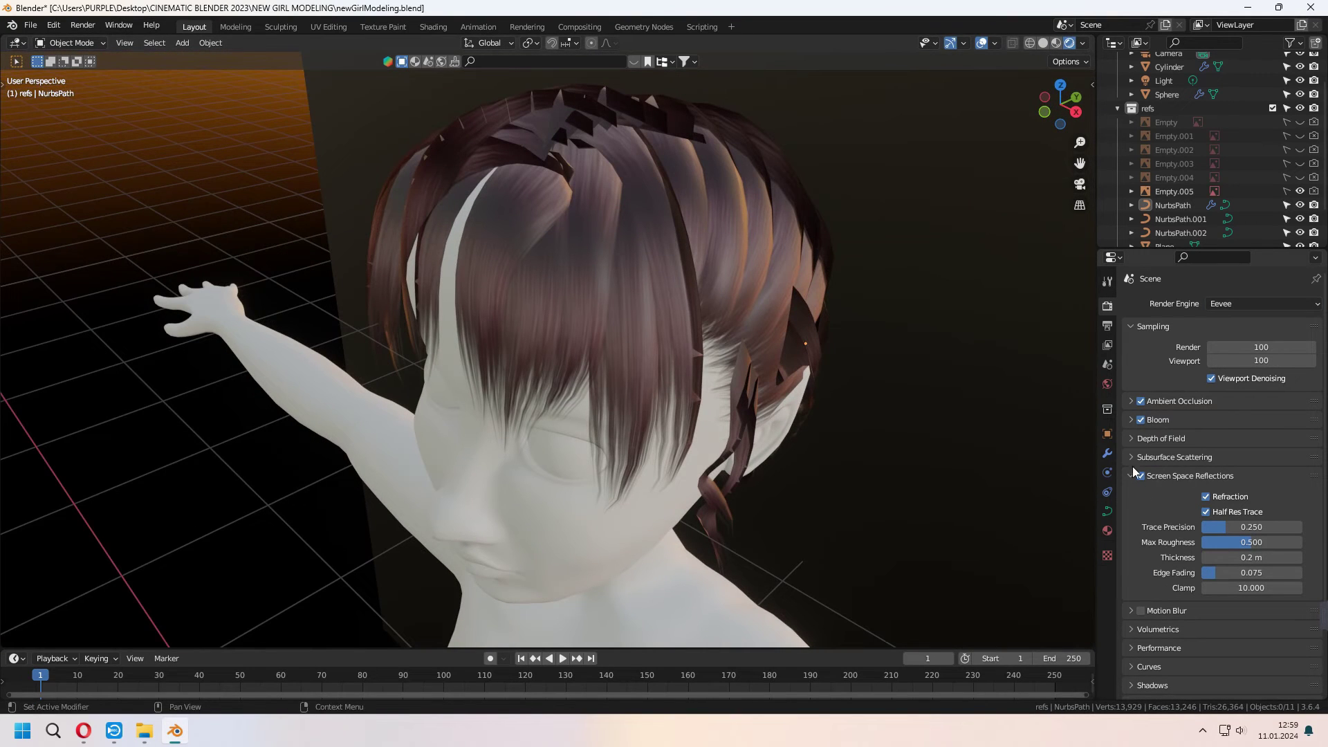
- Set the head hair material's Blend Mode to Alpha Hashed and check the face
{"action": "left_click", "coordinate": [685, 234]}
{"action": "left_click", "coordinate": [1107, 530]}
{"action": "scroll", "coordinate": [1251, 512], "scroll_direction": "down", "scroll_amount": 10}
{"action": "scroll", "coordinate": [1252, 512], "scroll_direction": "down", "scroll_amount": 5}
{"action": "left_click", "coordinate": [1260, 510]}
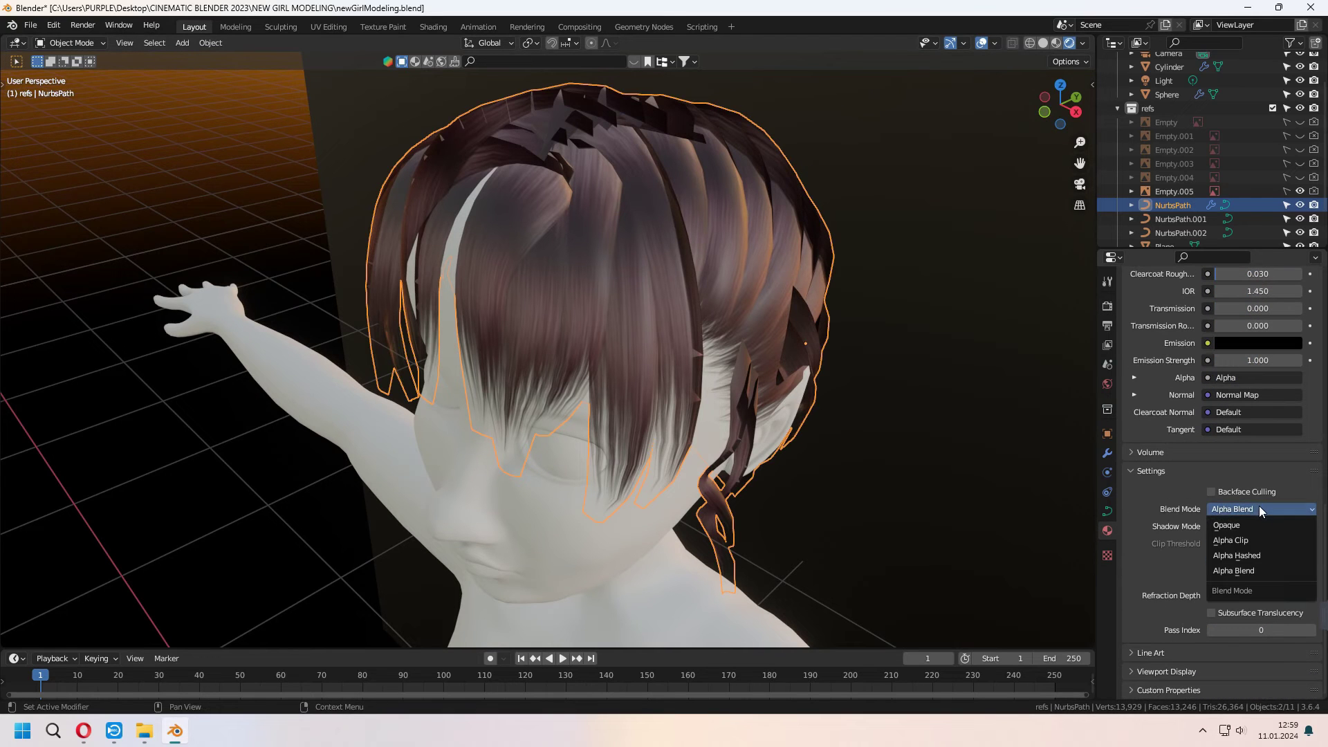
{"action": "left_click", "coordinate": [1239, 560]}
{"action": "mouse_move", "coordinate": [1037, 505]}
{"action": "middle_mouse_down"}
{"action": "mouse_move", "coordinate": [902, 471]}
{"action": "mouse_move", "coordinate": [732, 195]}
{"action": "mouse_move", "coordinate": [733, 288]}
{"action": "mouse_move", "coordinate": [574, 266]}
{"action": "middle_mouse_up"}
{"action": "mouse_move", "coordinate": [639, 363]}
{"action": "middle_mouse_down"}
{"action": "mouse_move", "coordinate": [656, 389]}
{"action": "mouse_move", "coordinate": [649, 369]}
{"action": "mouse_move", "coordinate": [765, 395]}
{"action": "mouse_move", "coordinate": [629, 250]}
{"action": "mouse_move", "coordinate": [651, 212]}
{"action": "mouse_move", "coordinate": [462, 194]}
{"action": "mouse_move", "coordinate": [694, 221]}
{"action": "mouse_move", "coordinate": [662, 223]}
{"action": "middle_mouse_up"}
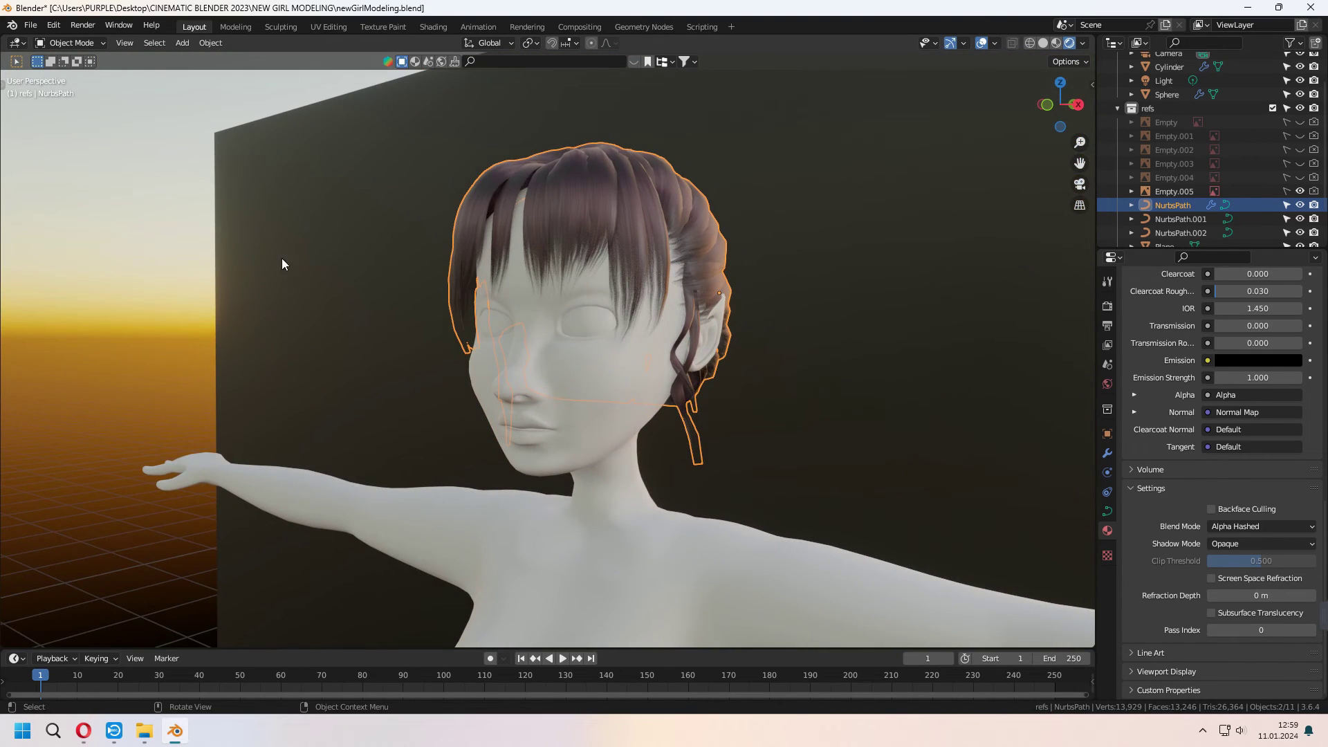